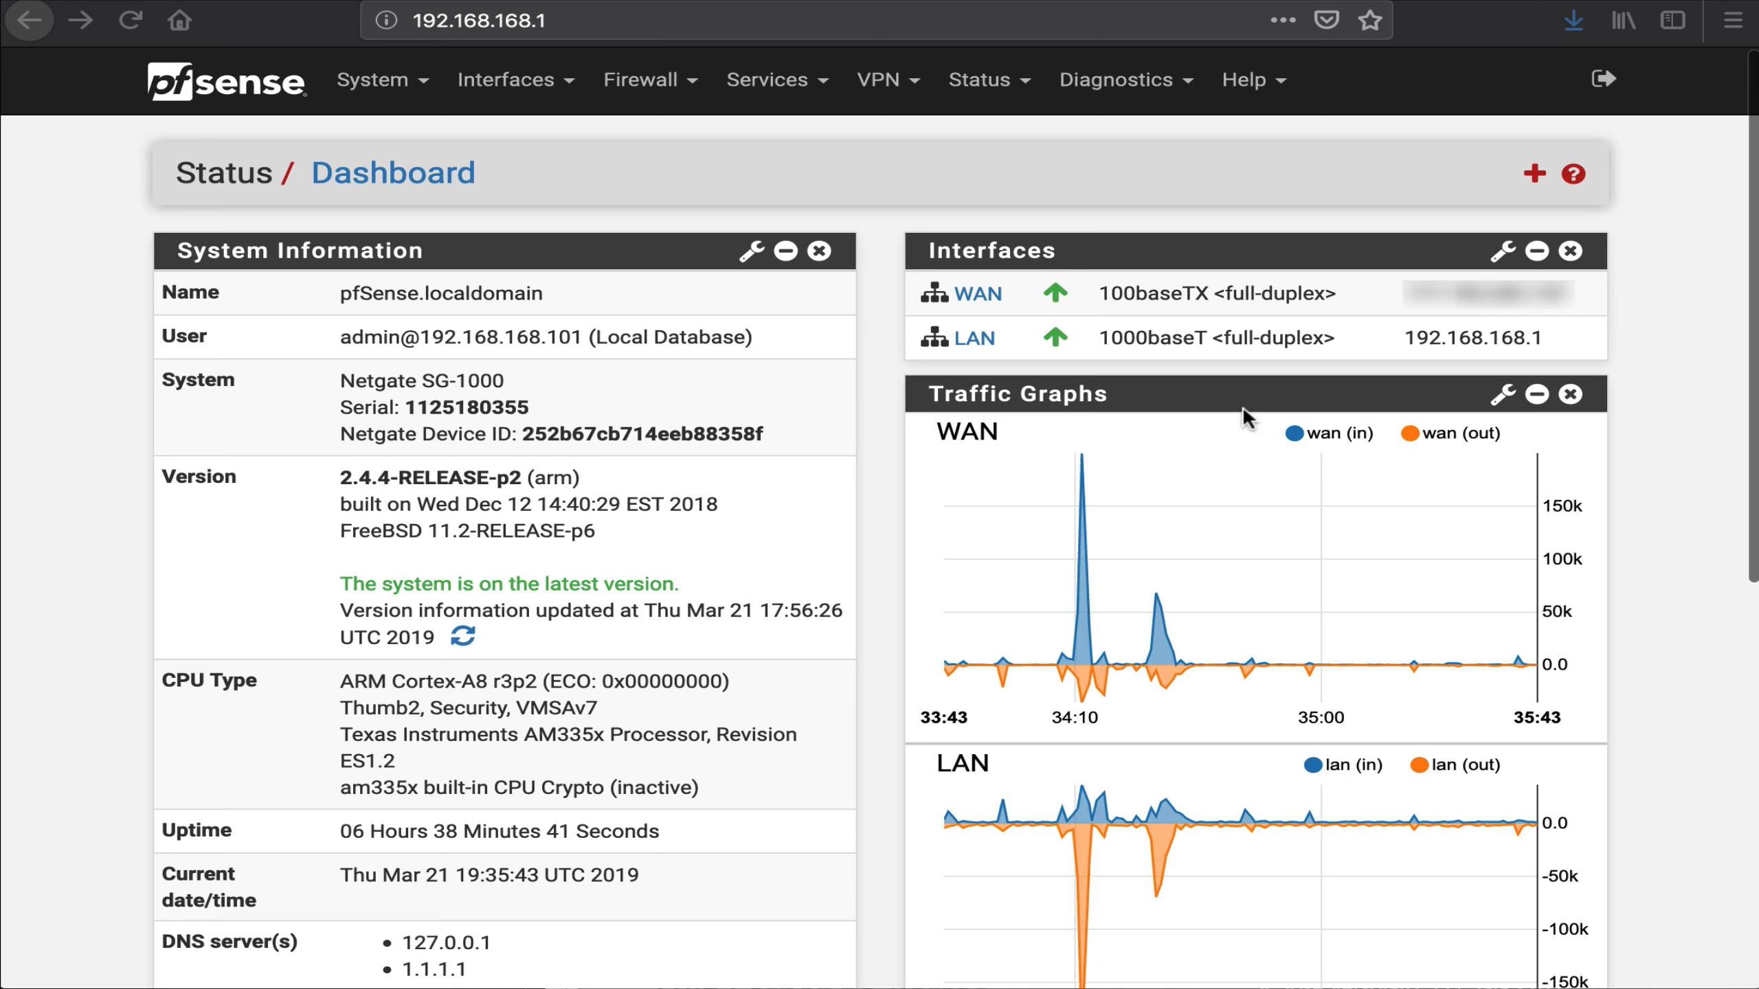
# - Search the package manager's available packages for "aws" in both names and descriptions
pyautogui.click(367, 80)
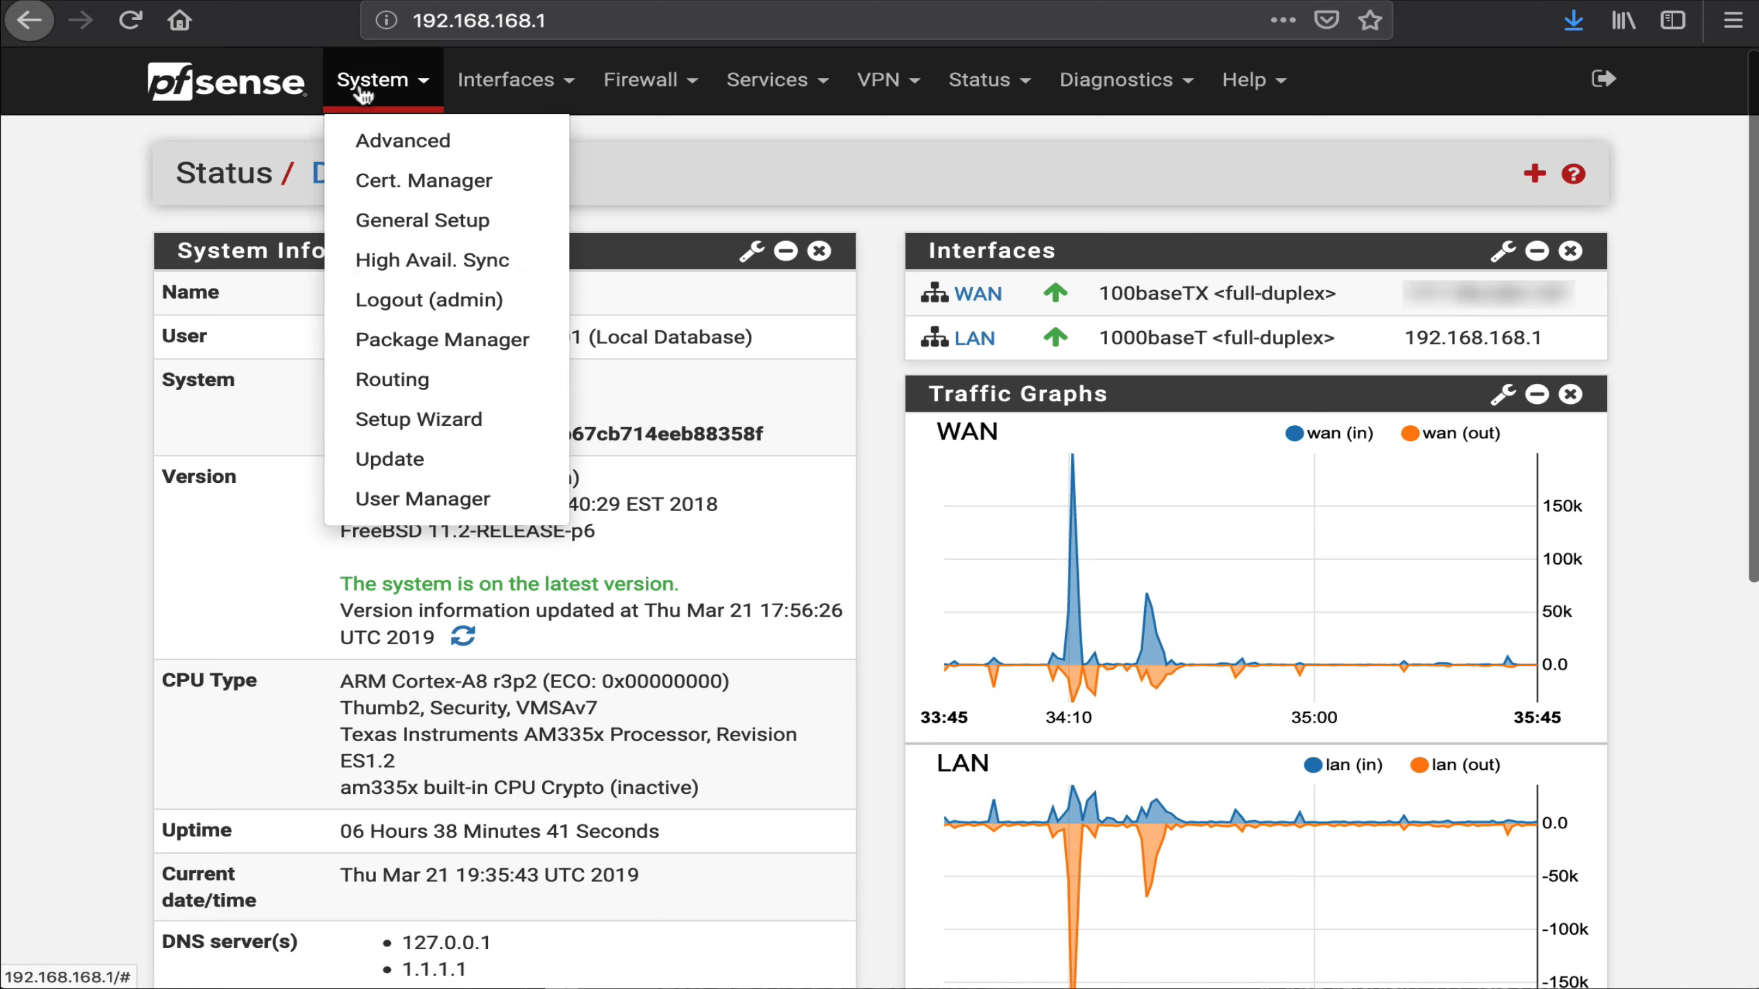
pyautogui.click(395, 344)
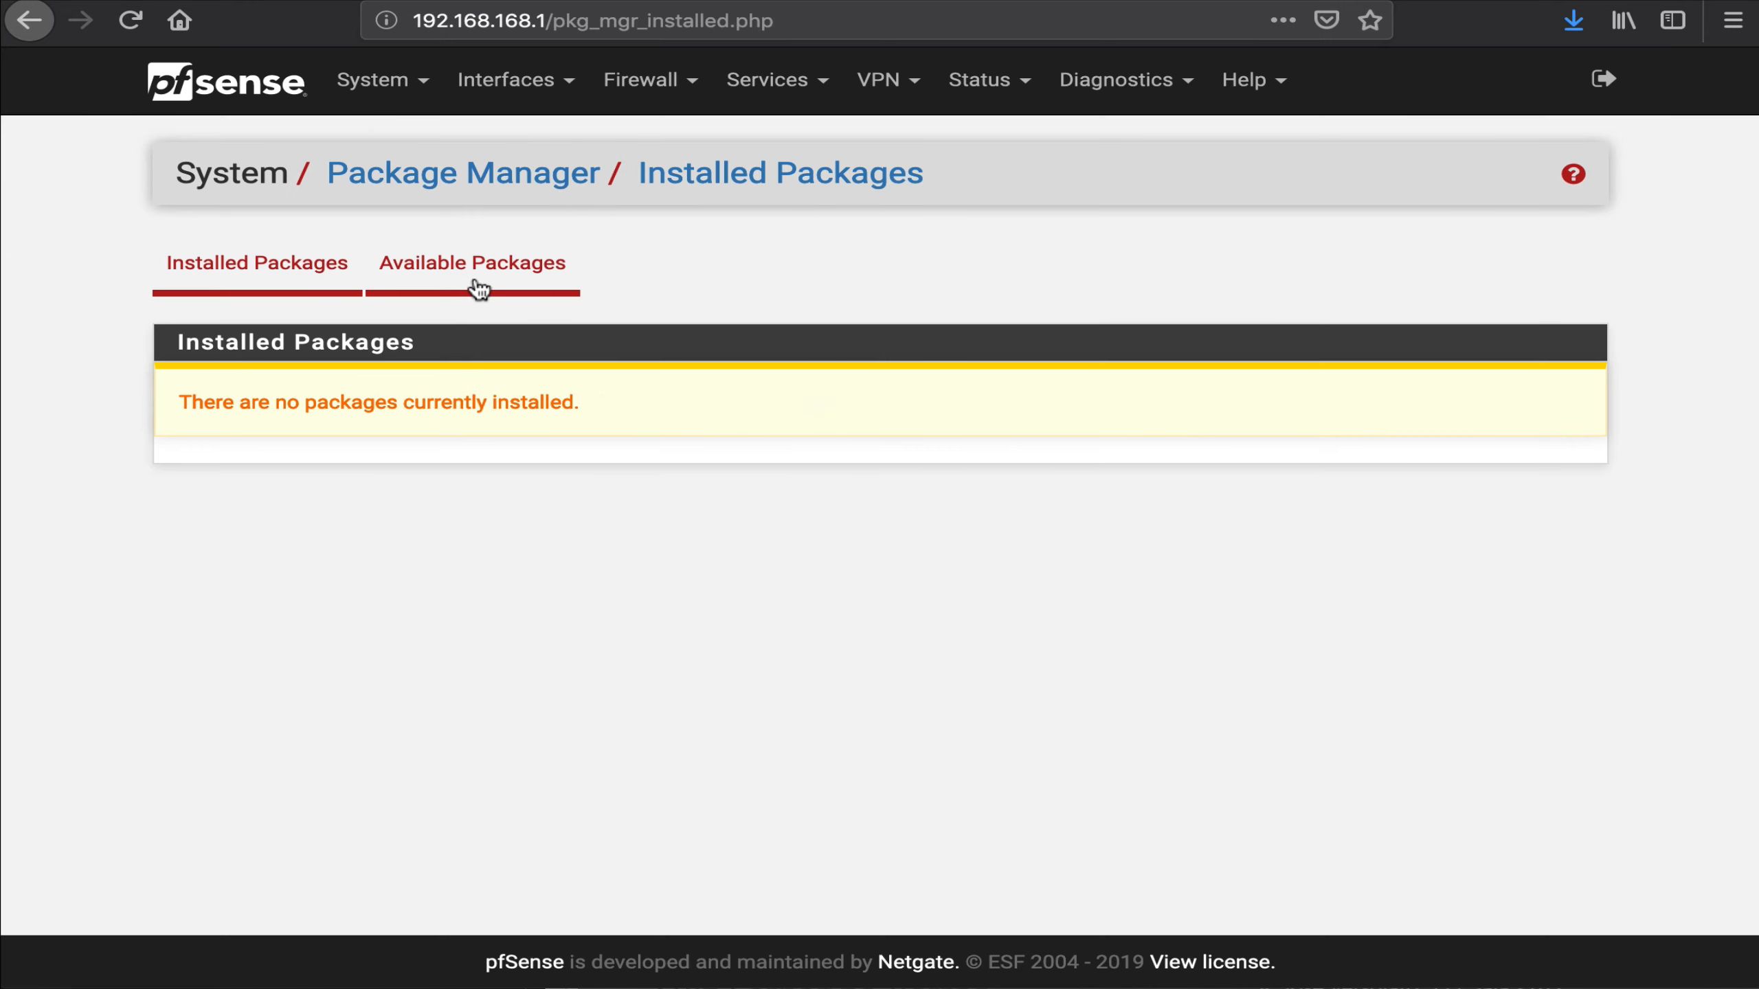
pyautogui.click(478, 284)
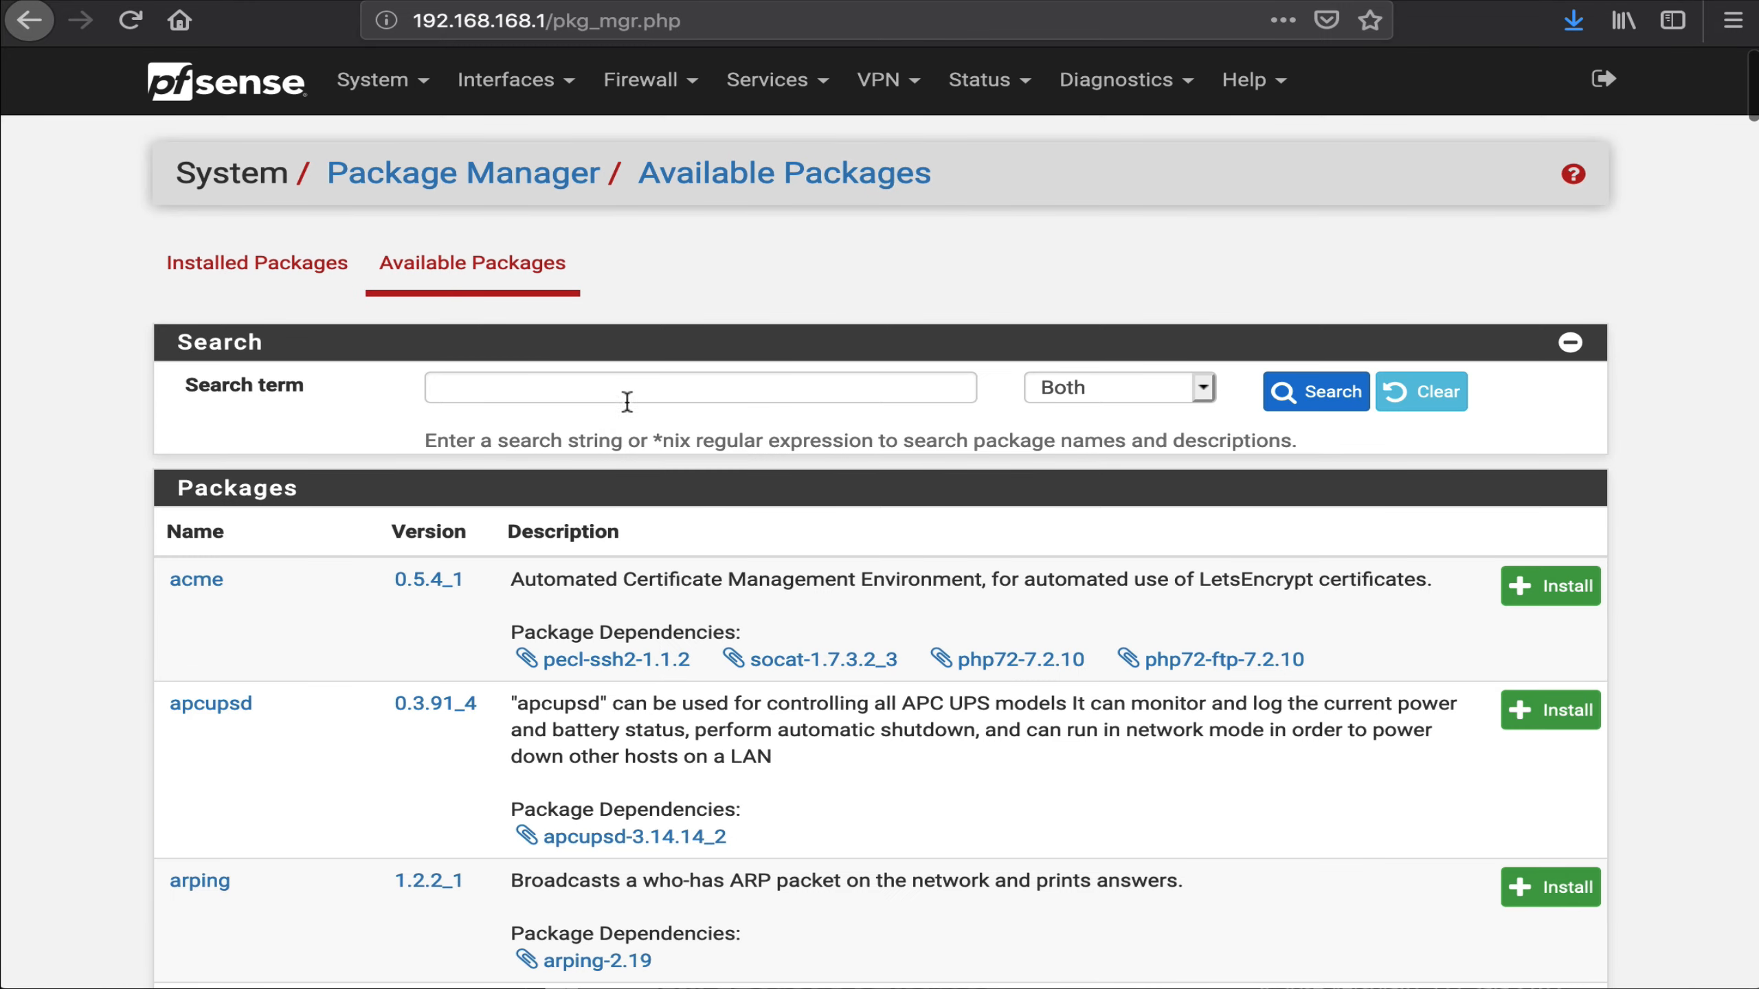
pyautogui.click(630, 397)
pyautogui.write('aws')
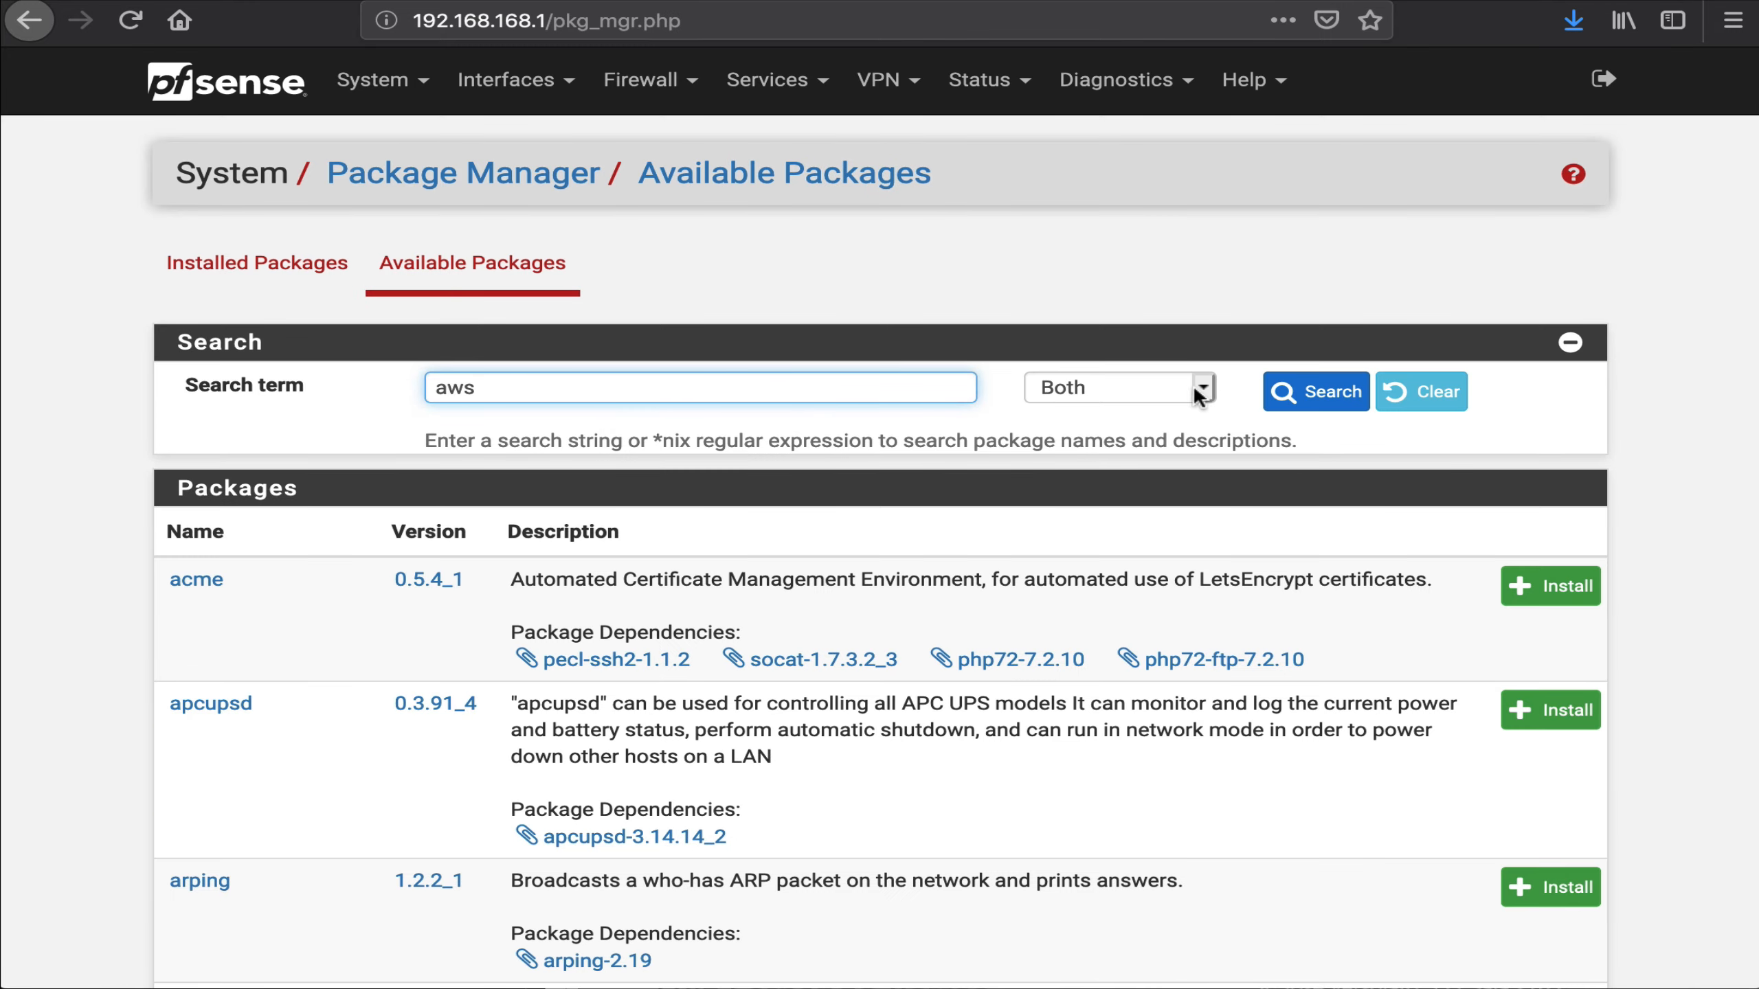
pyautogui.click(1280, 394)
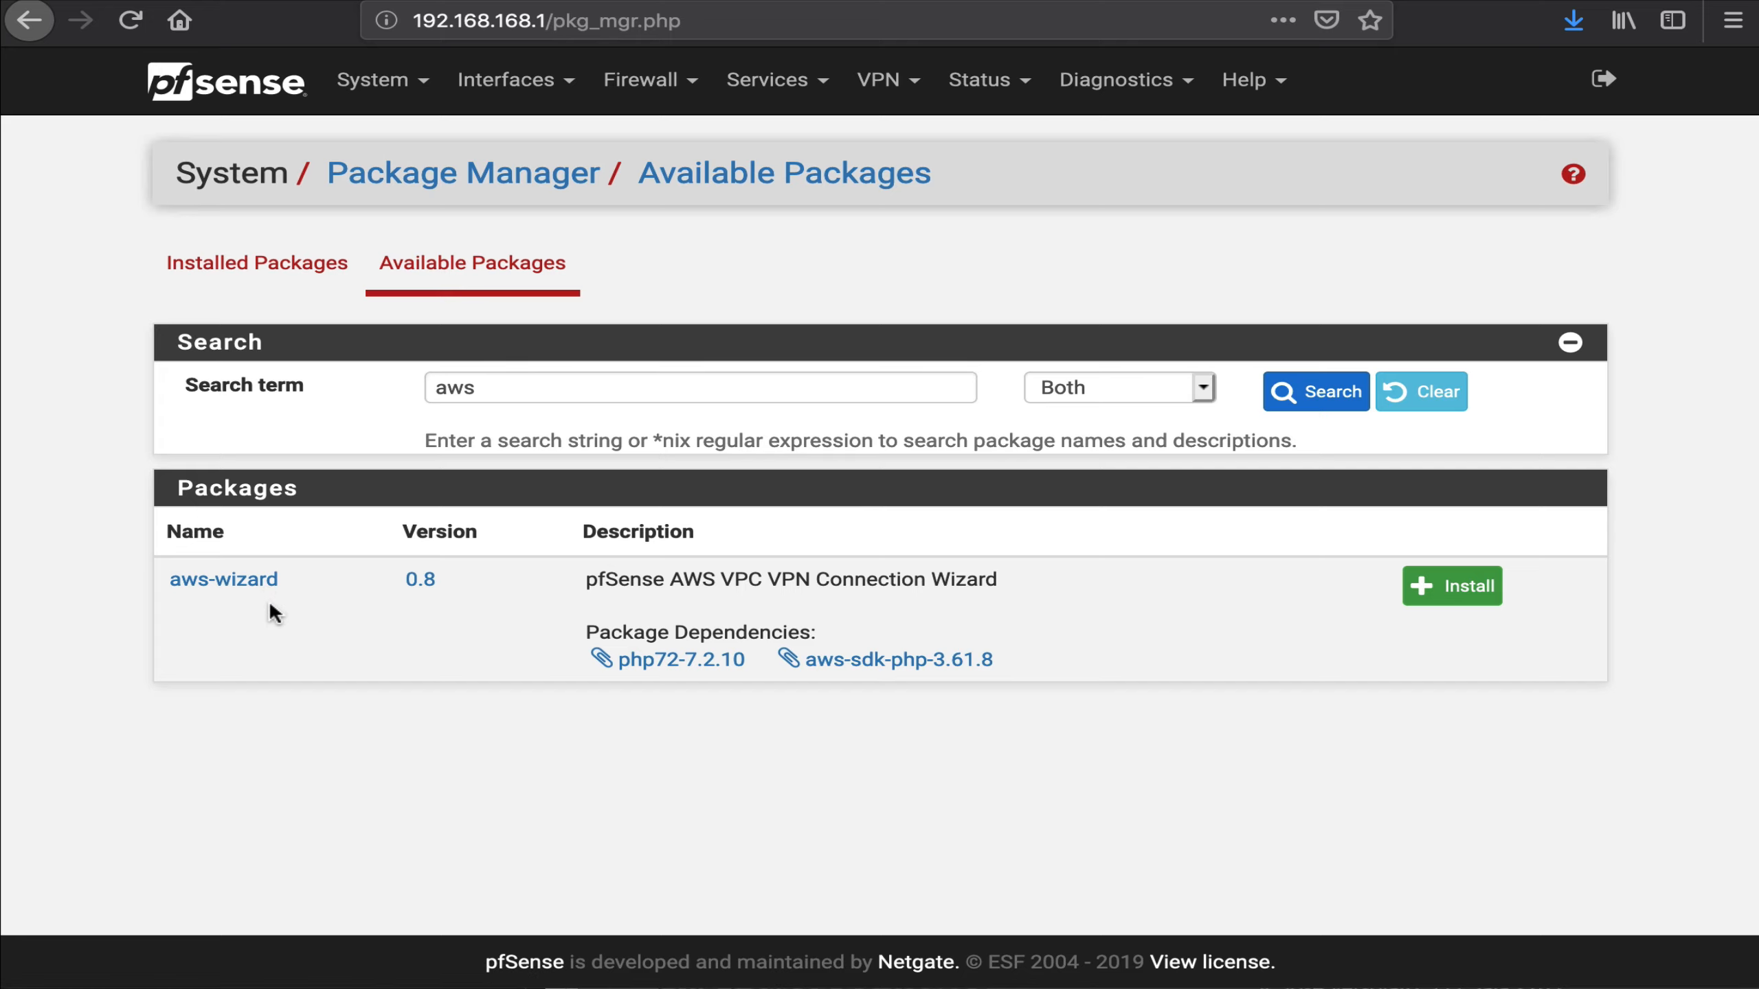
# - Install the aws-wizard package and open the AWS VPC VPN Wizard
pyautogui.click(1455, 588)
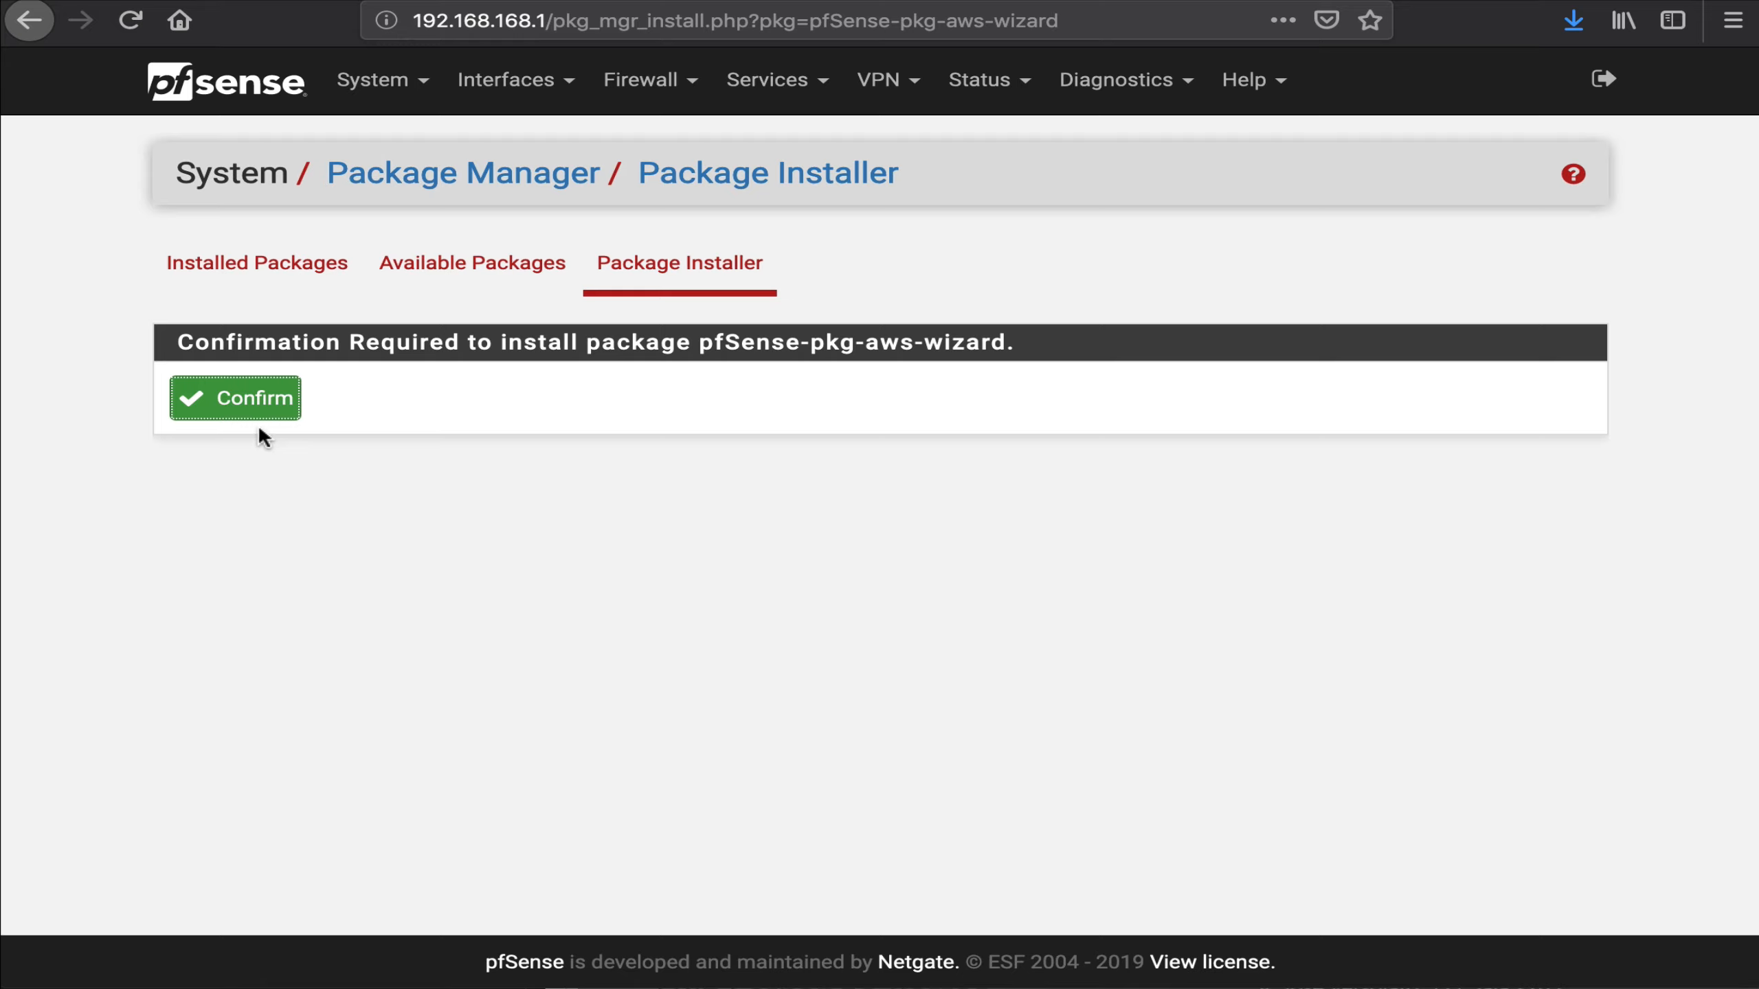
pyautogui.click(253, 406)
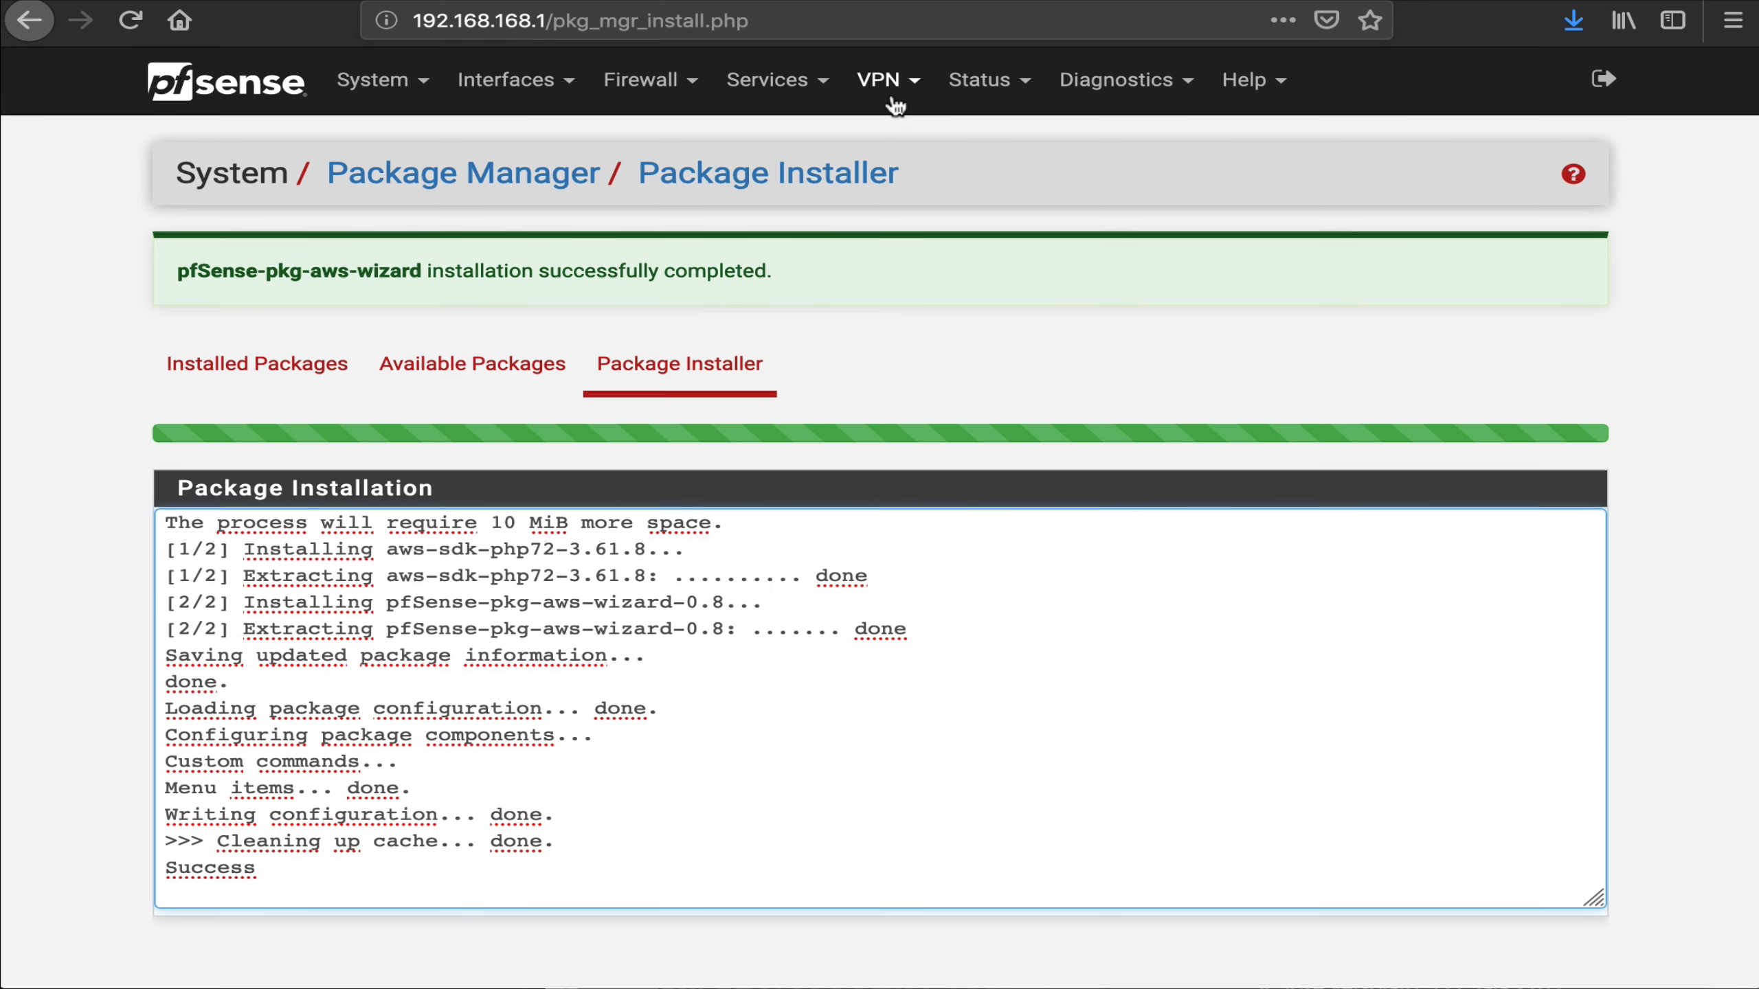
pyautogui.click(893, 103)
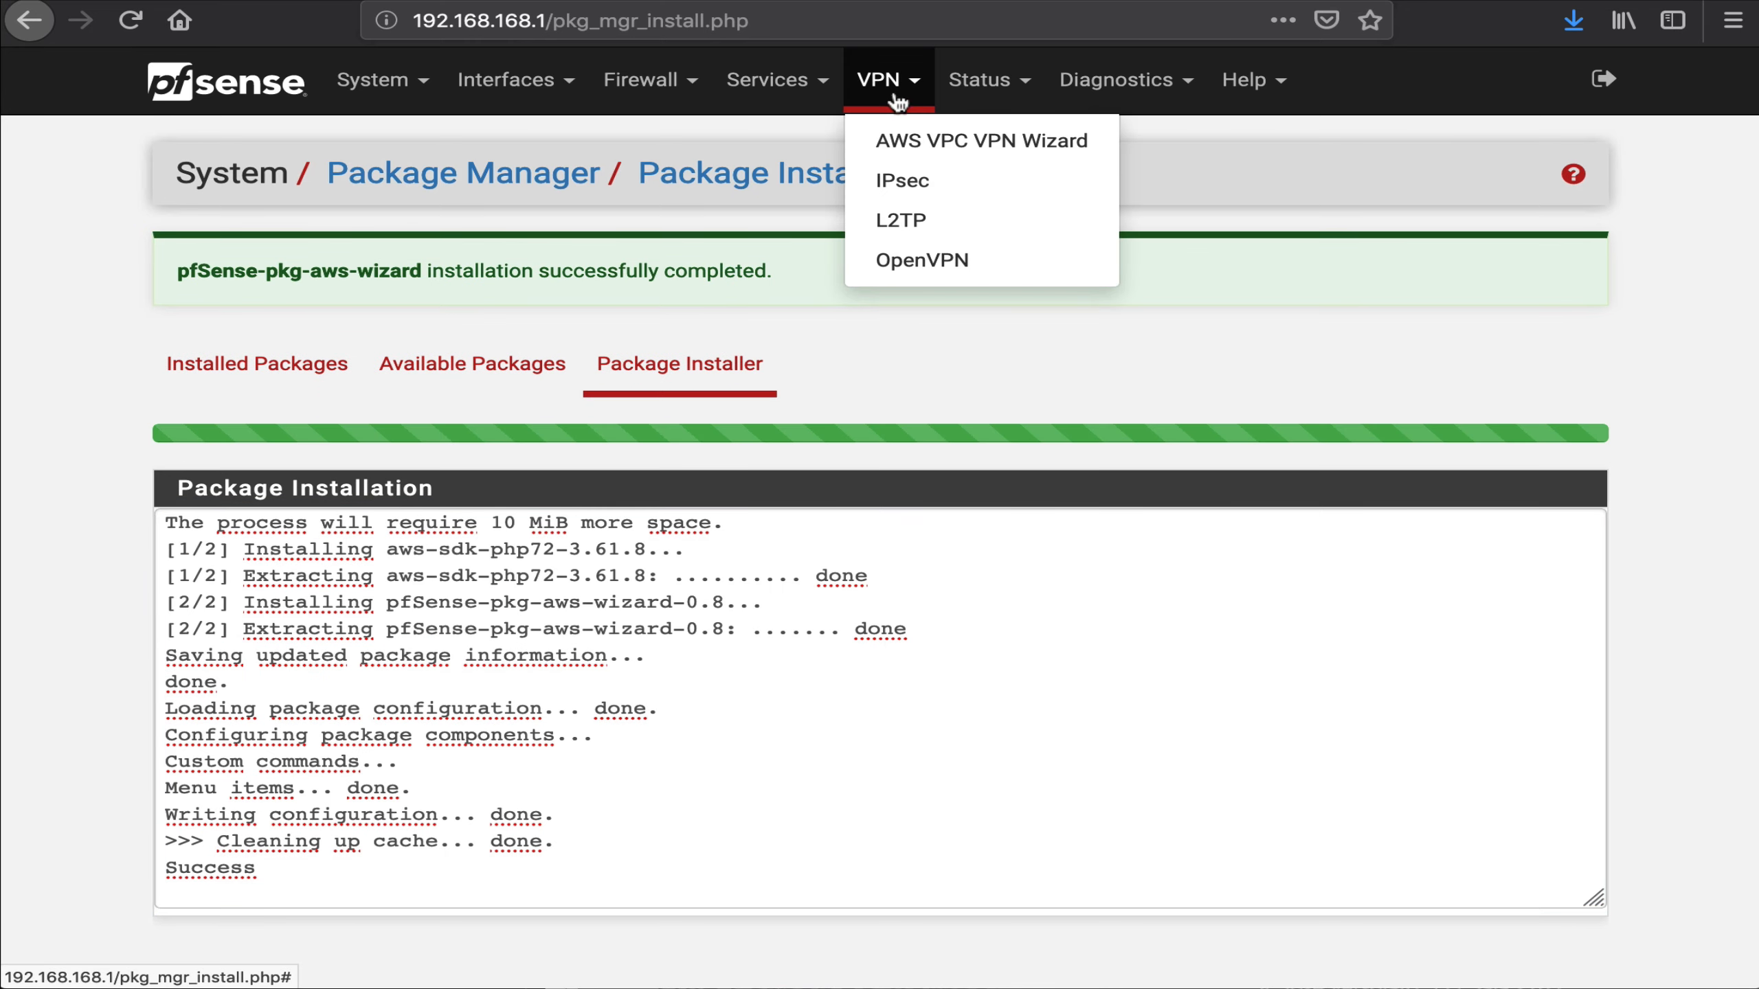
pyautogui.click(895, 147)
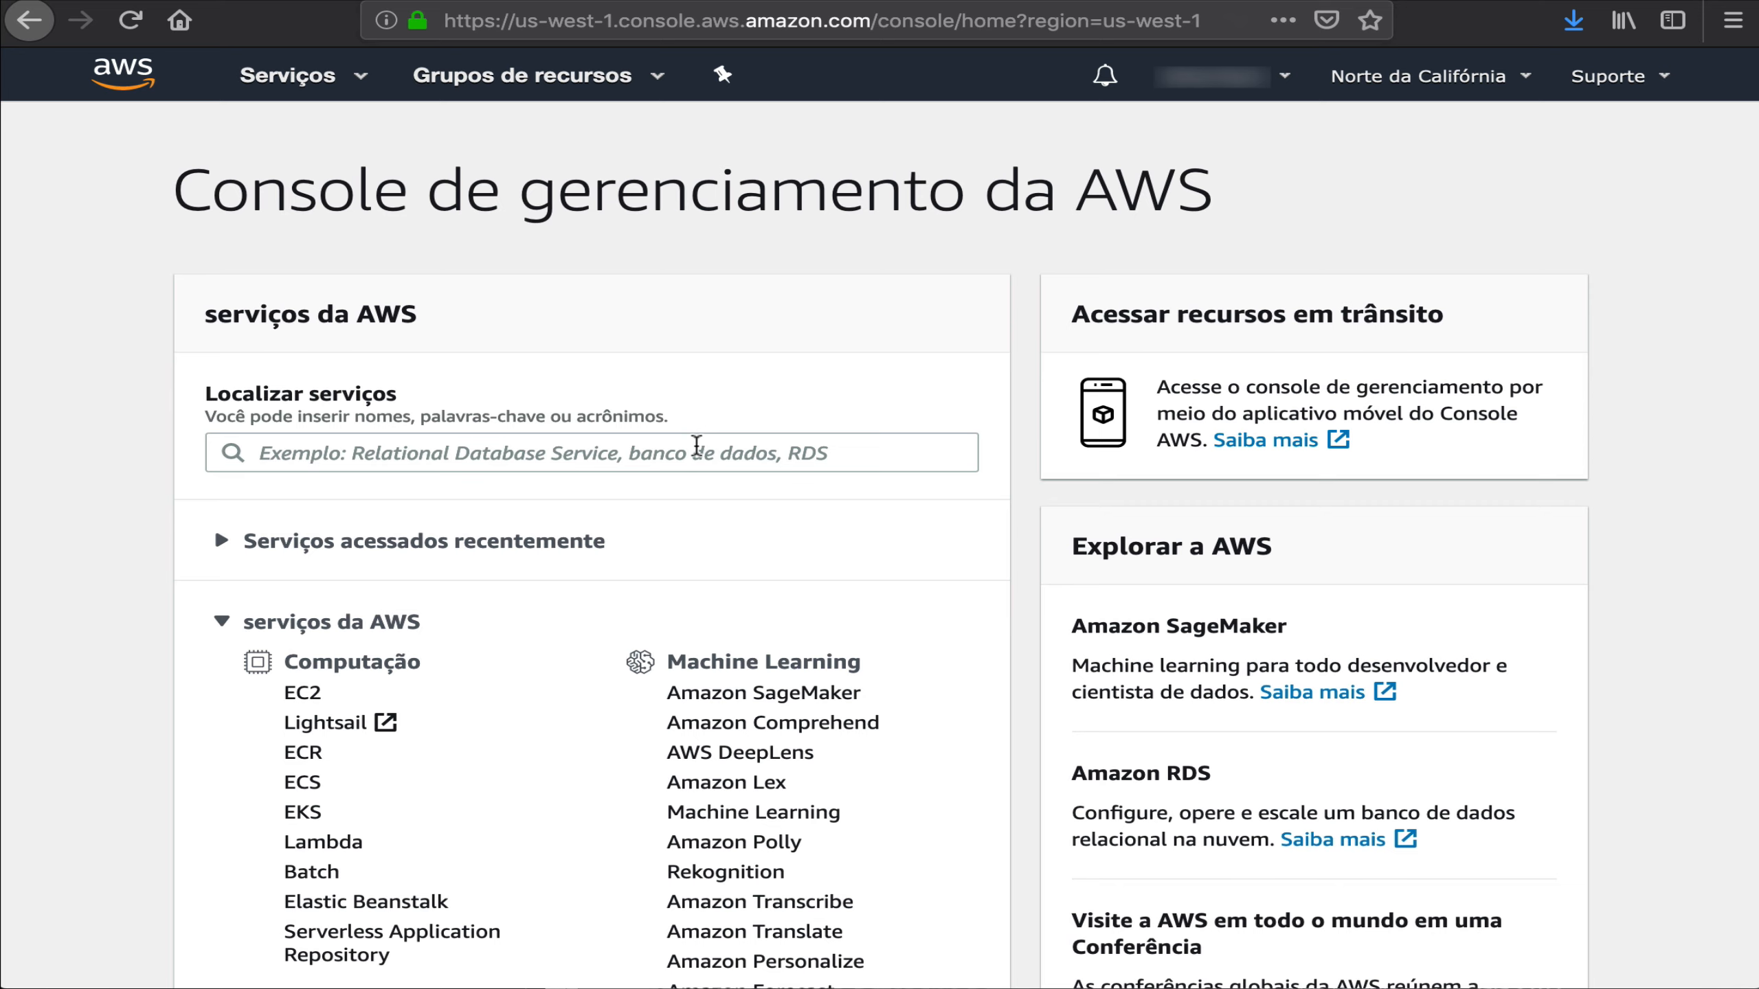
# - In the AWS management console, find the IAM service and open its list of users
pyautogui.click(696, 449)
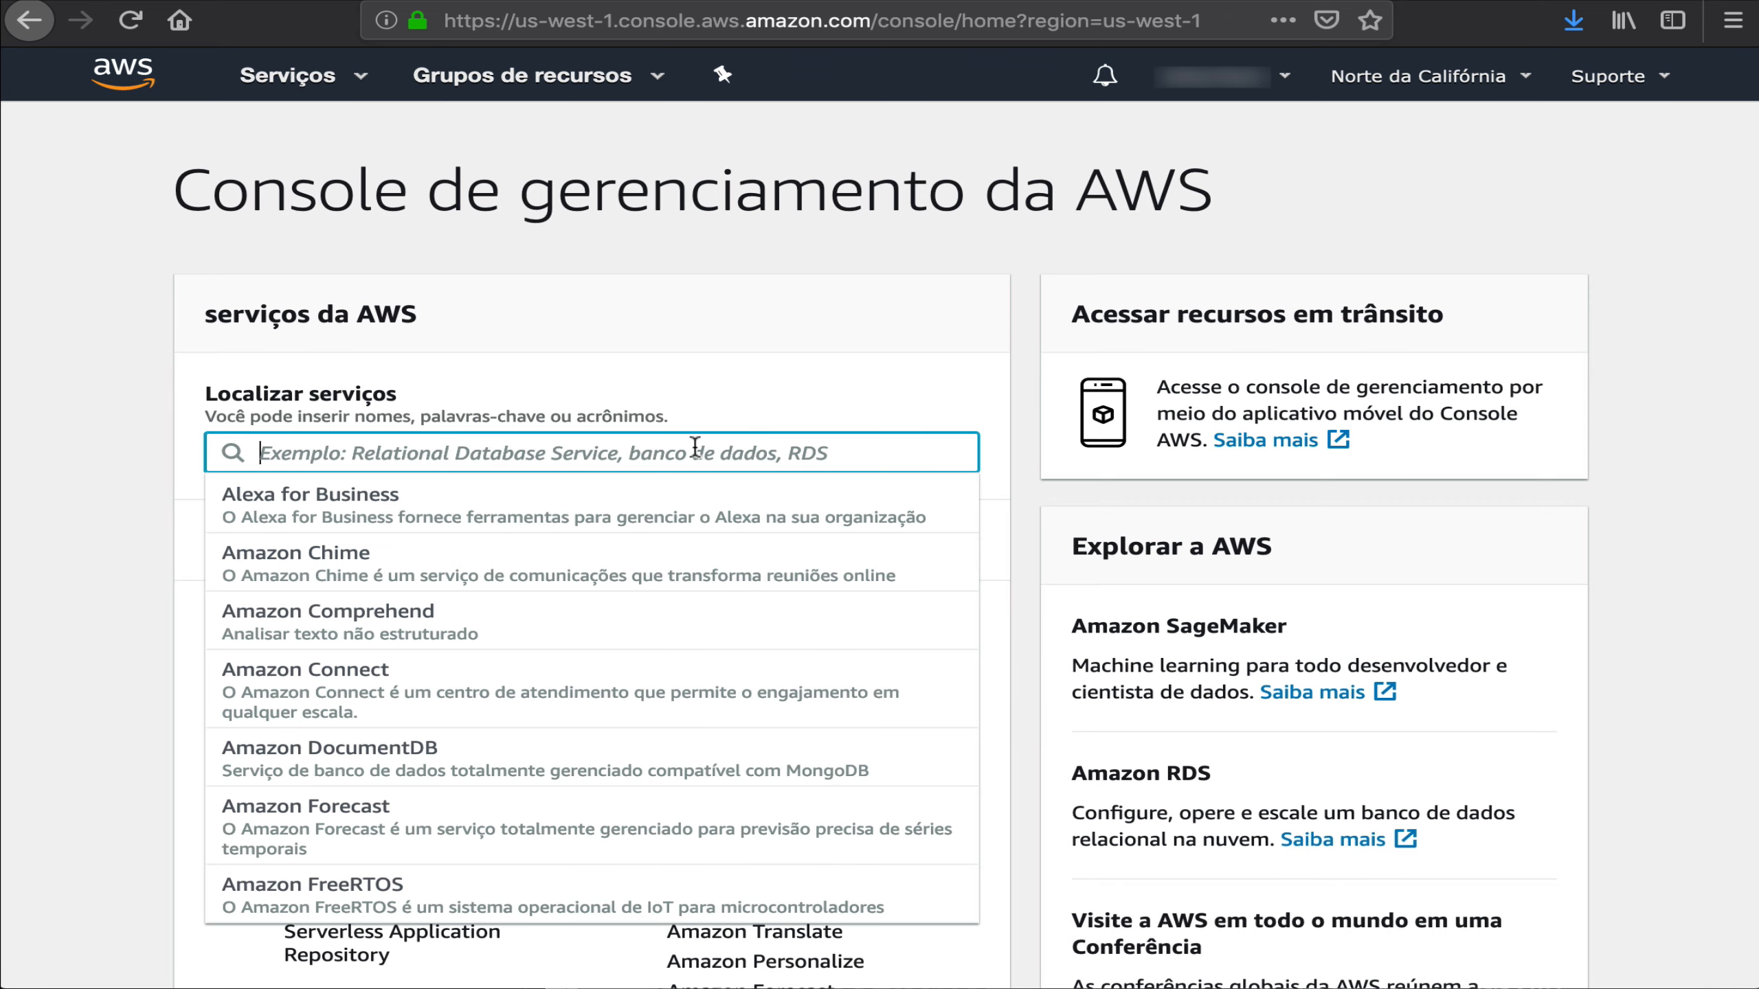
pyautogui.write('iam')
pyautogui.press('Return')
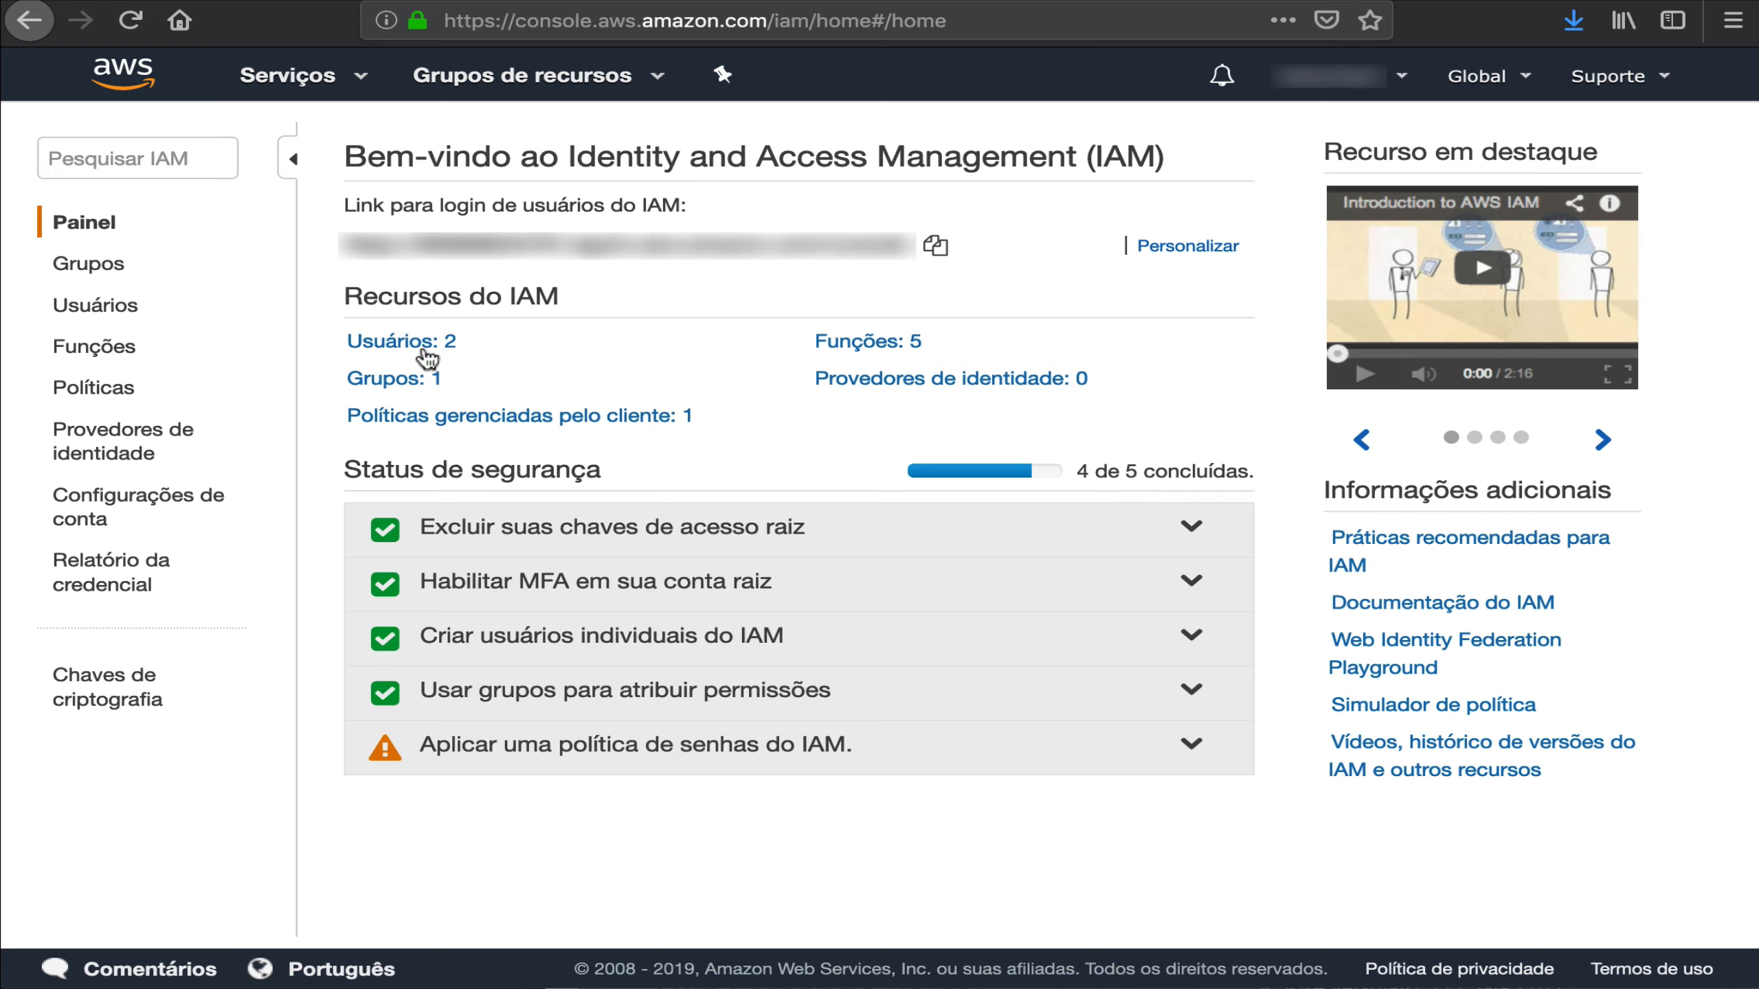
pyautogui.click(397, 348)
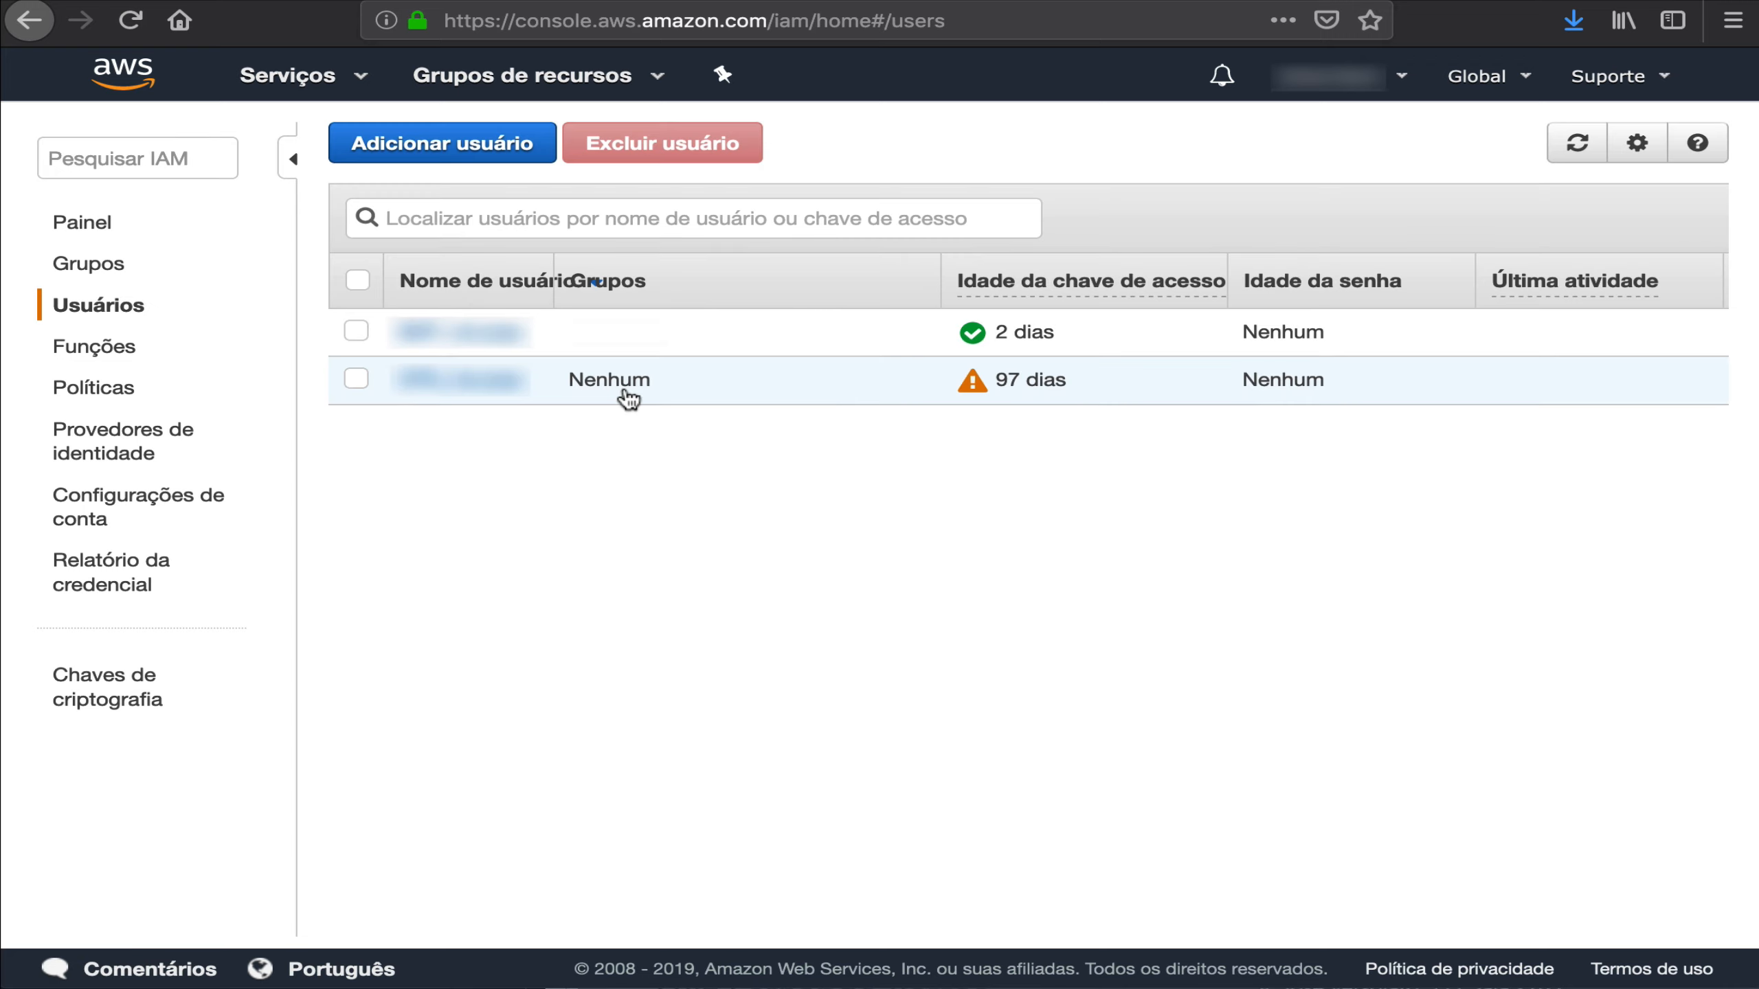
# - Start a new IAM user named pfsense with programmatic access and continue to its permissions
pyautogui.click(424, 158)
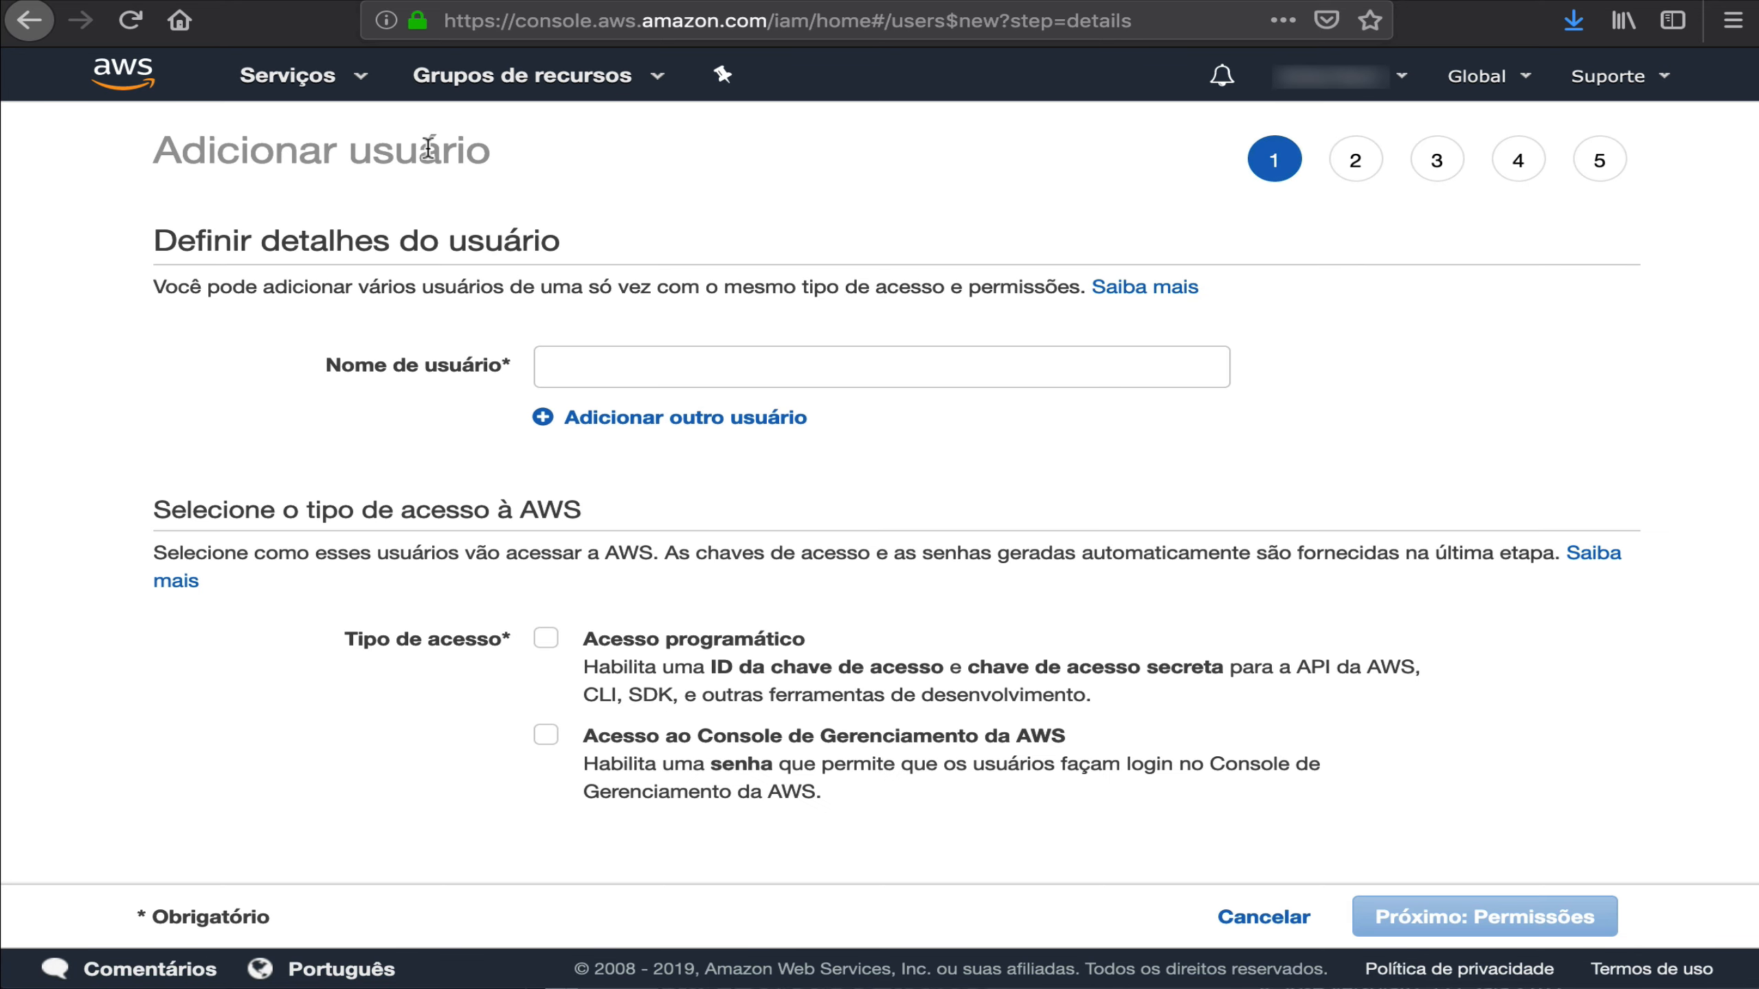
pyautogui.click(603, 364)
pyautogui.write('pfsens')
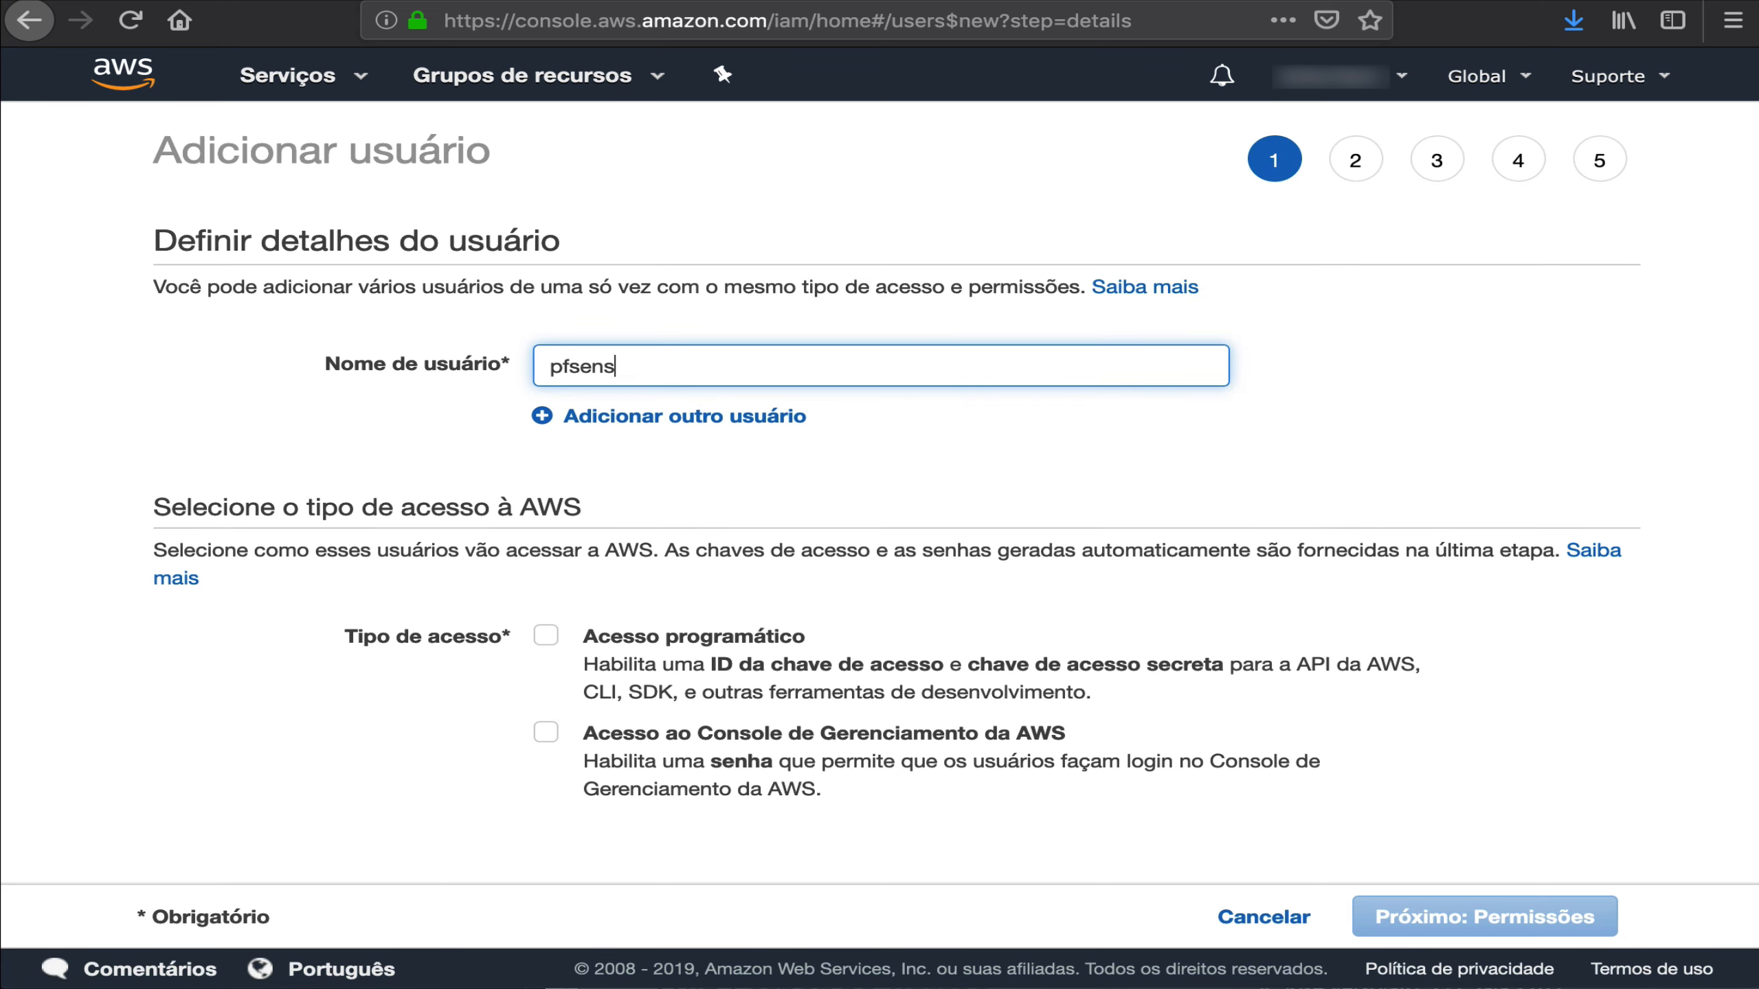
pyautogui.write('e')
pyautogui.click(546, 638)
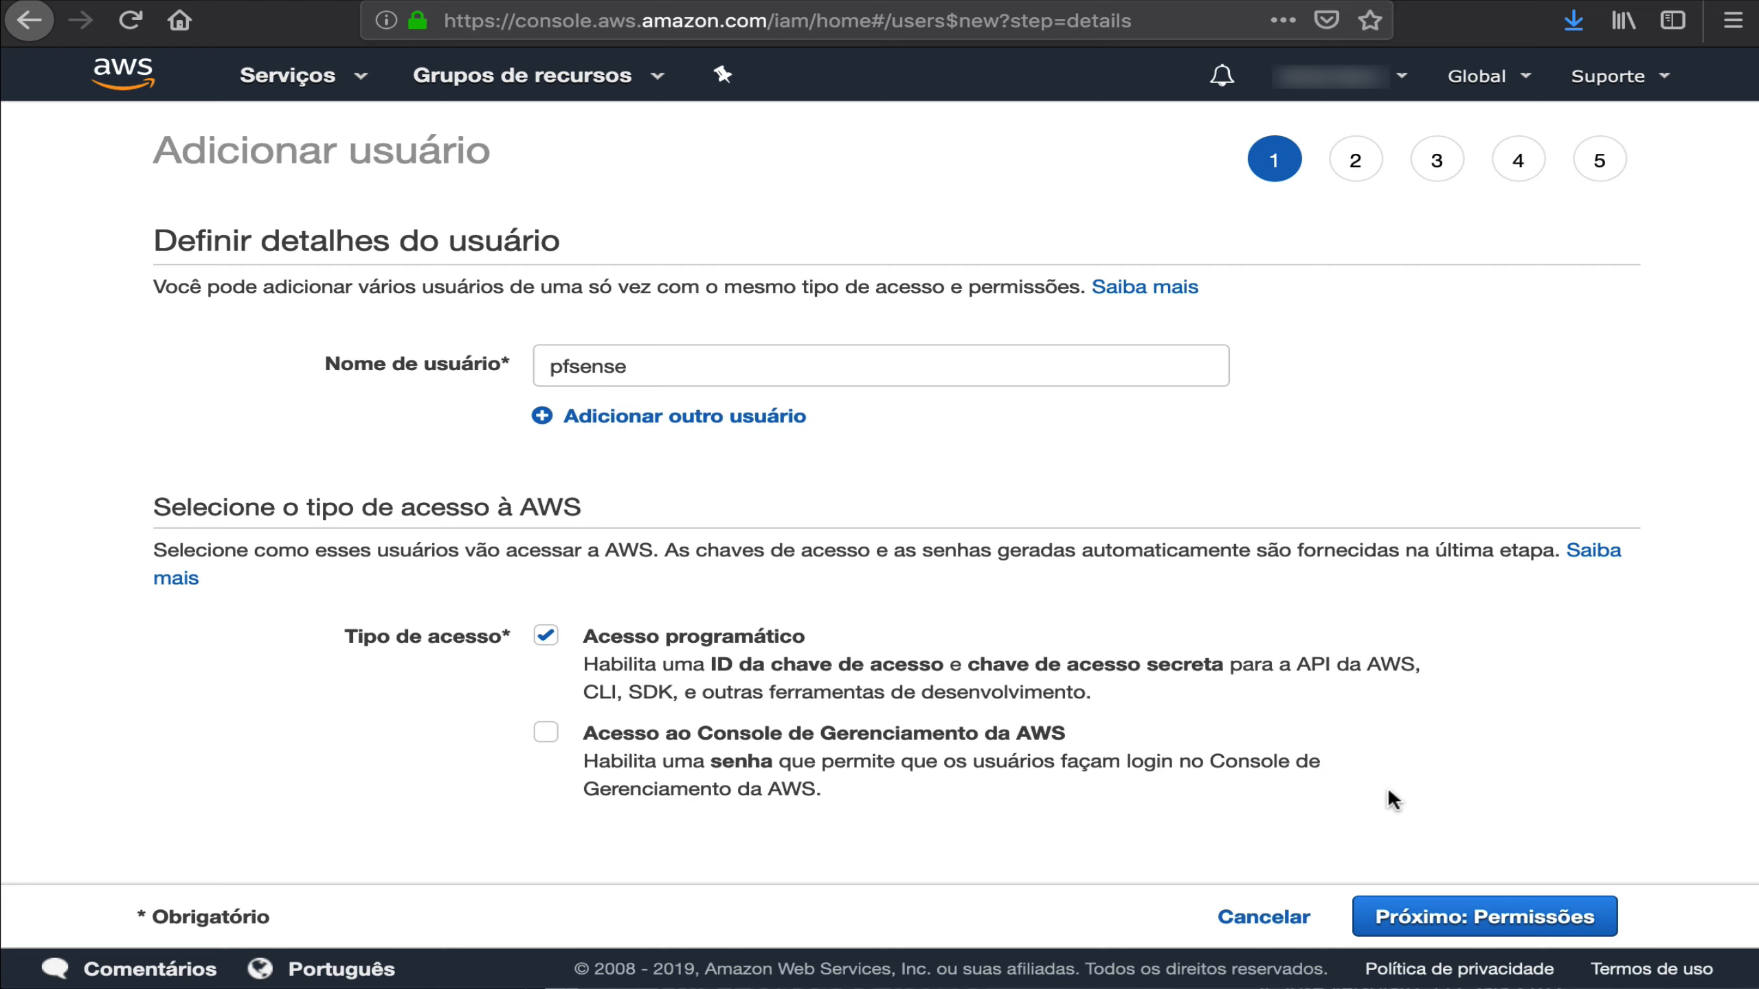
pyautogui.click(1442, 925)
# - Choose to attach existing policies directly, filter them by "ec2f" and select the AmazonEC2FullAccess policy
pyautogui.click(1046, 356)
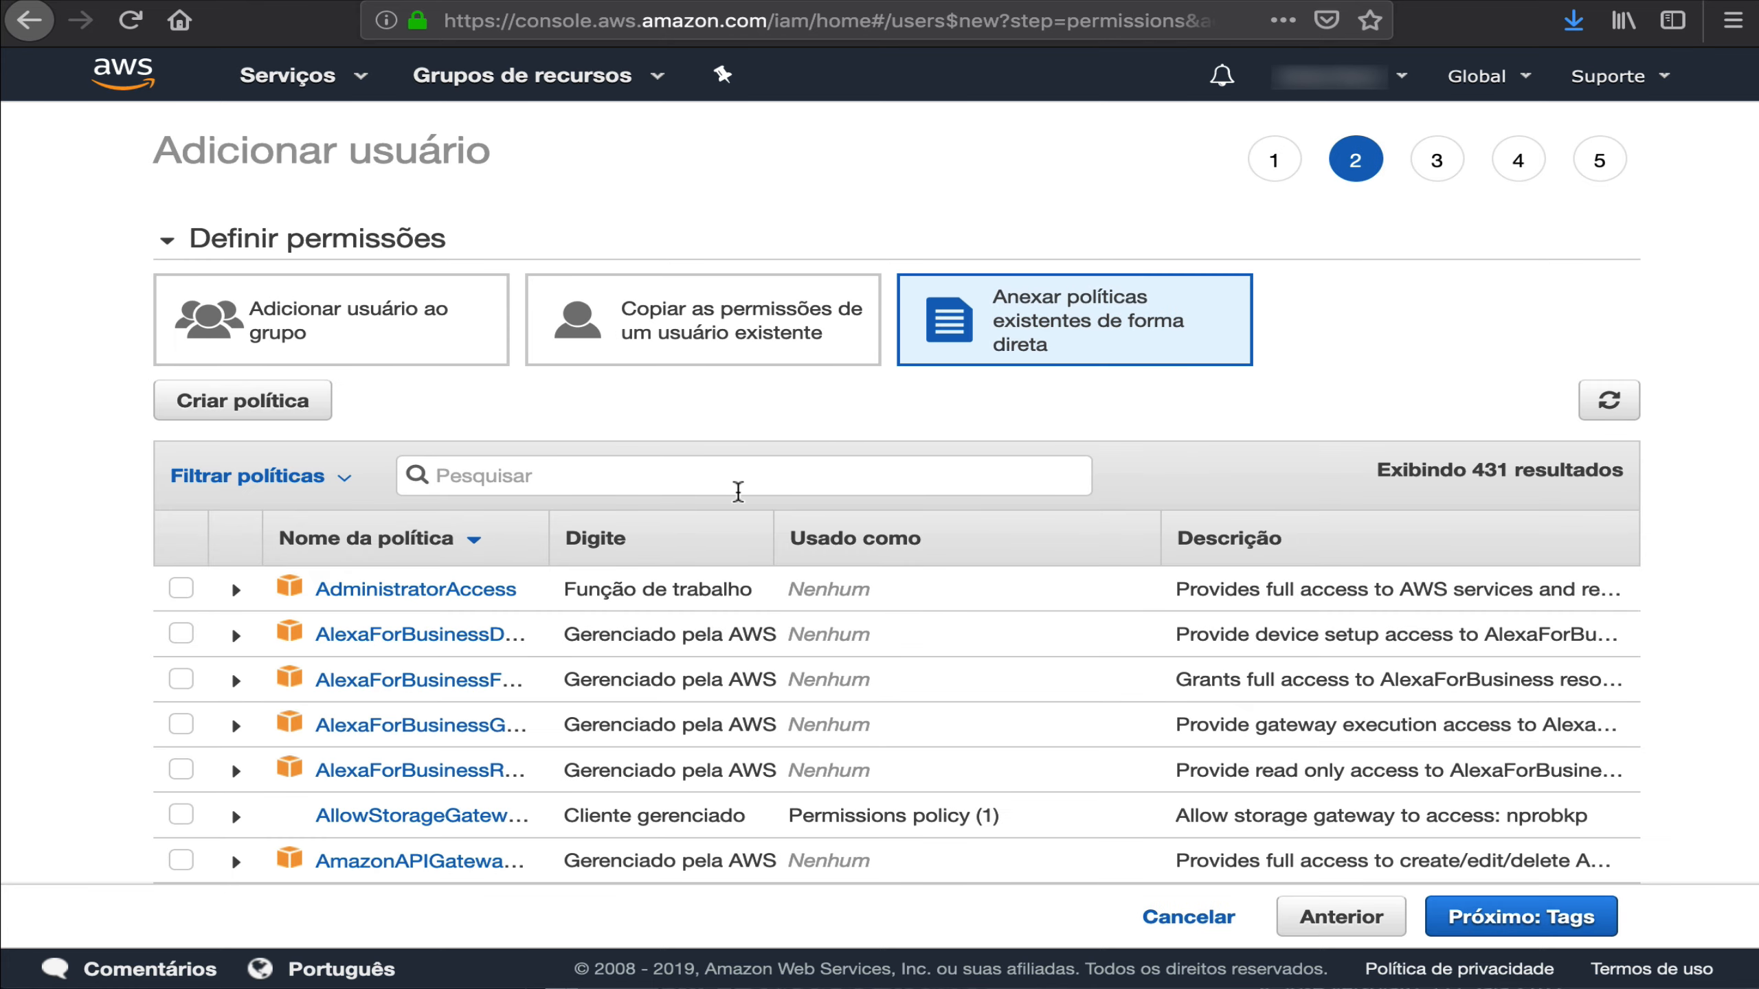
pyautogui.click(734, 485)
pyautogui.write('ec2f')
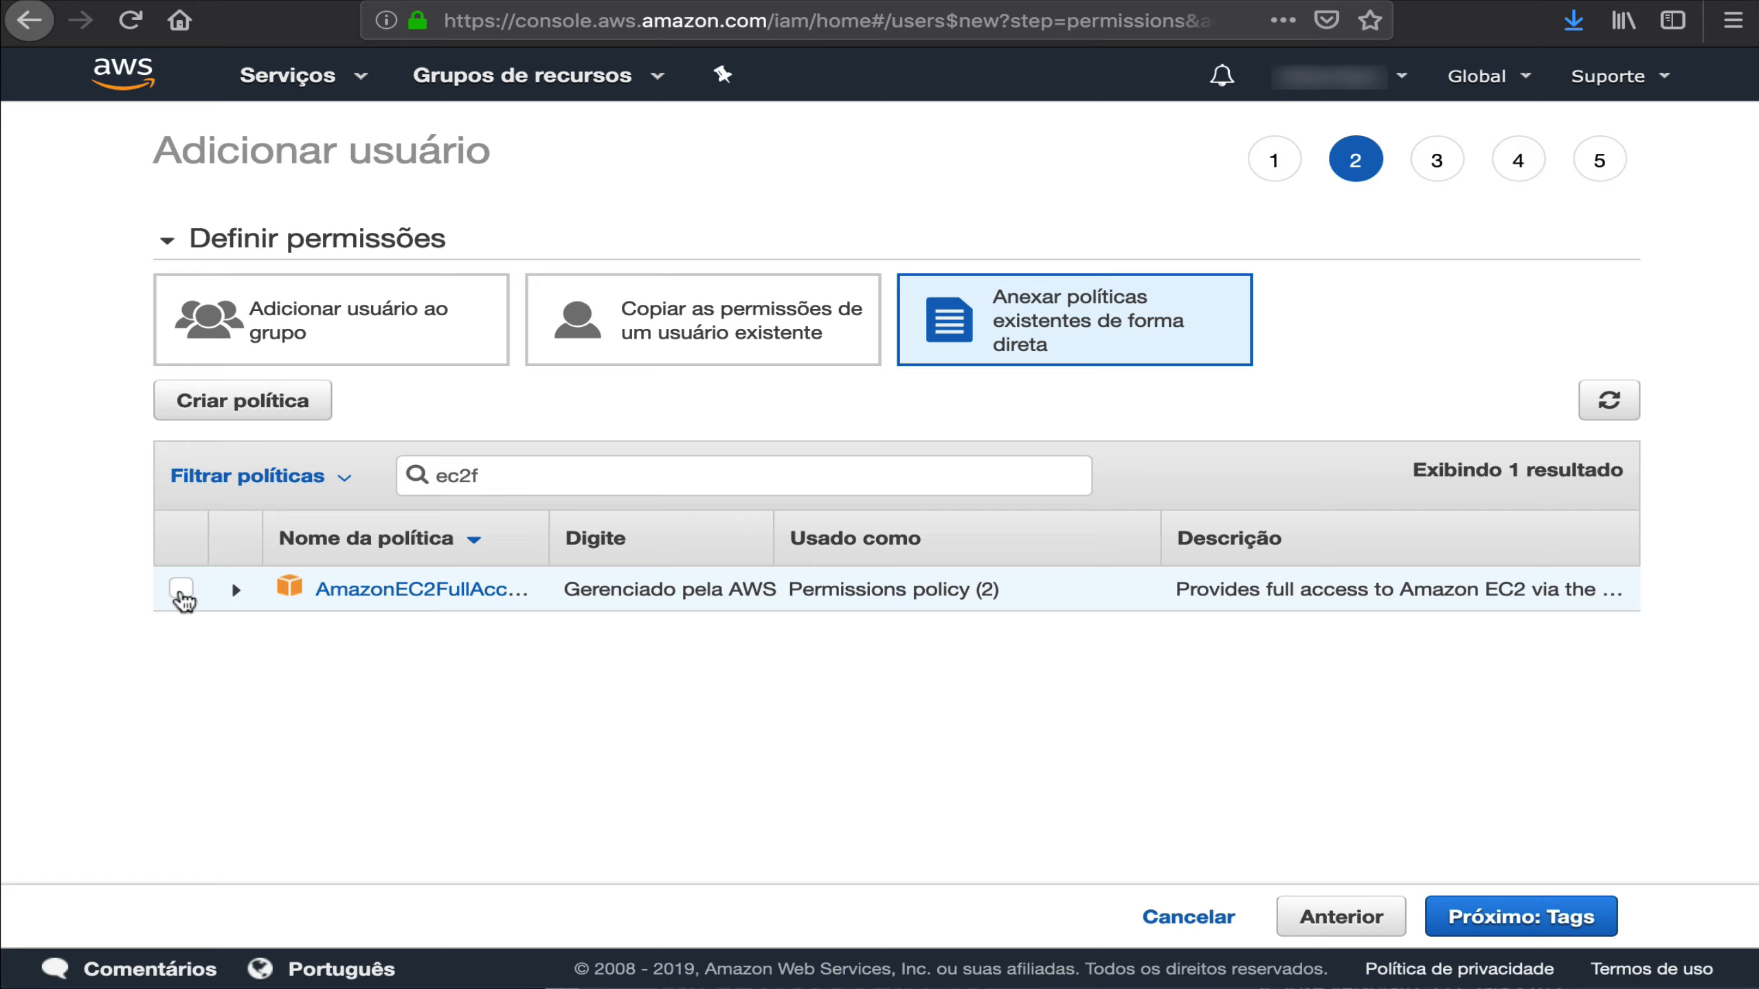
pyautogui.click(180, 590)
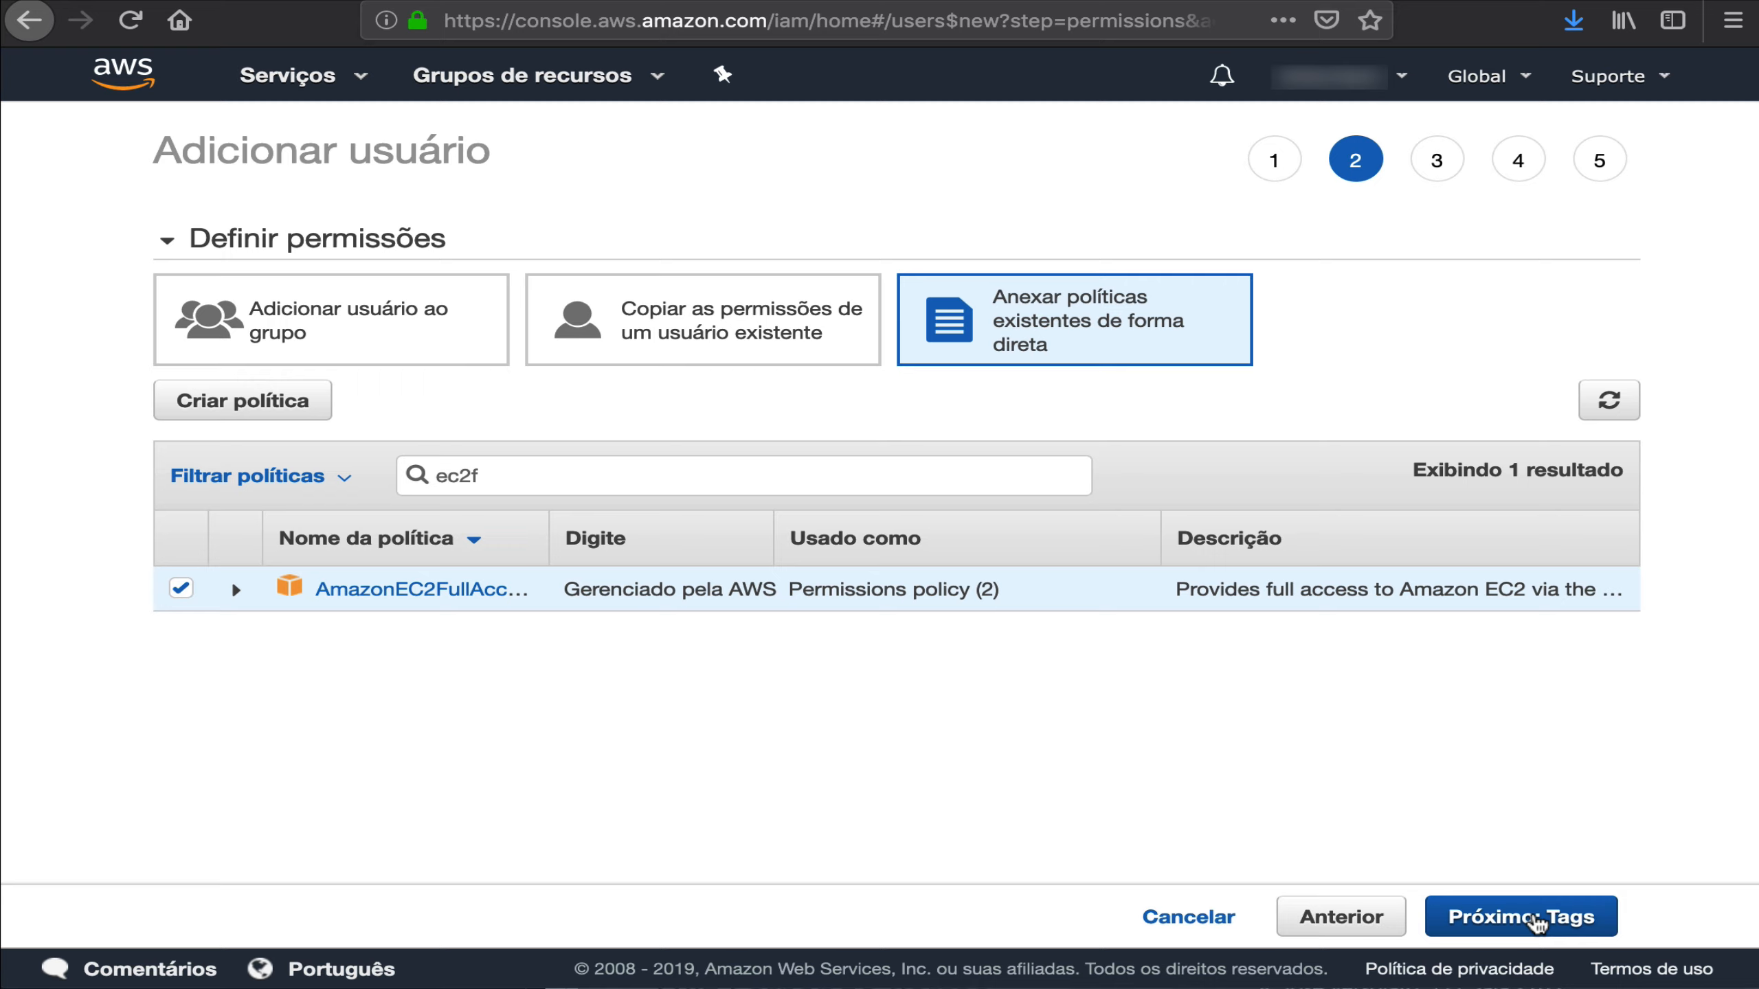
# - Skip the optional tags and create the pfsense user from the review page
pyautogui.click(1537, 922)
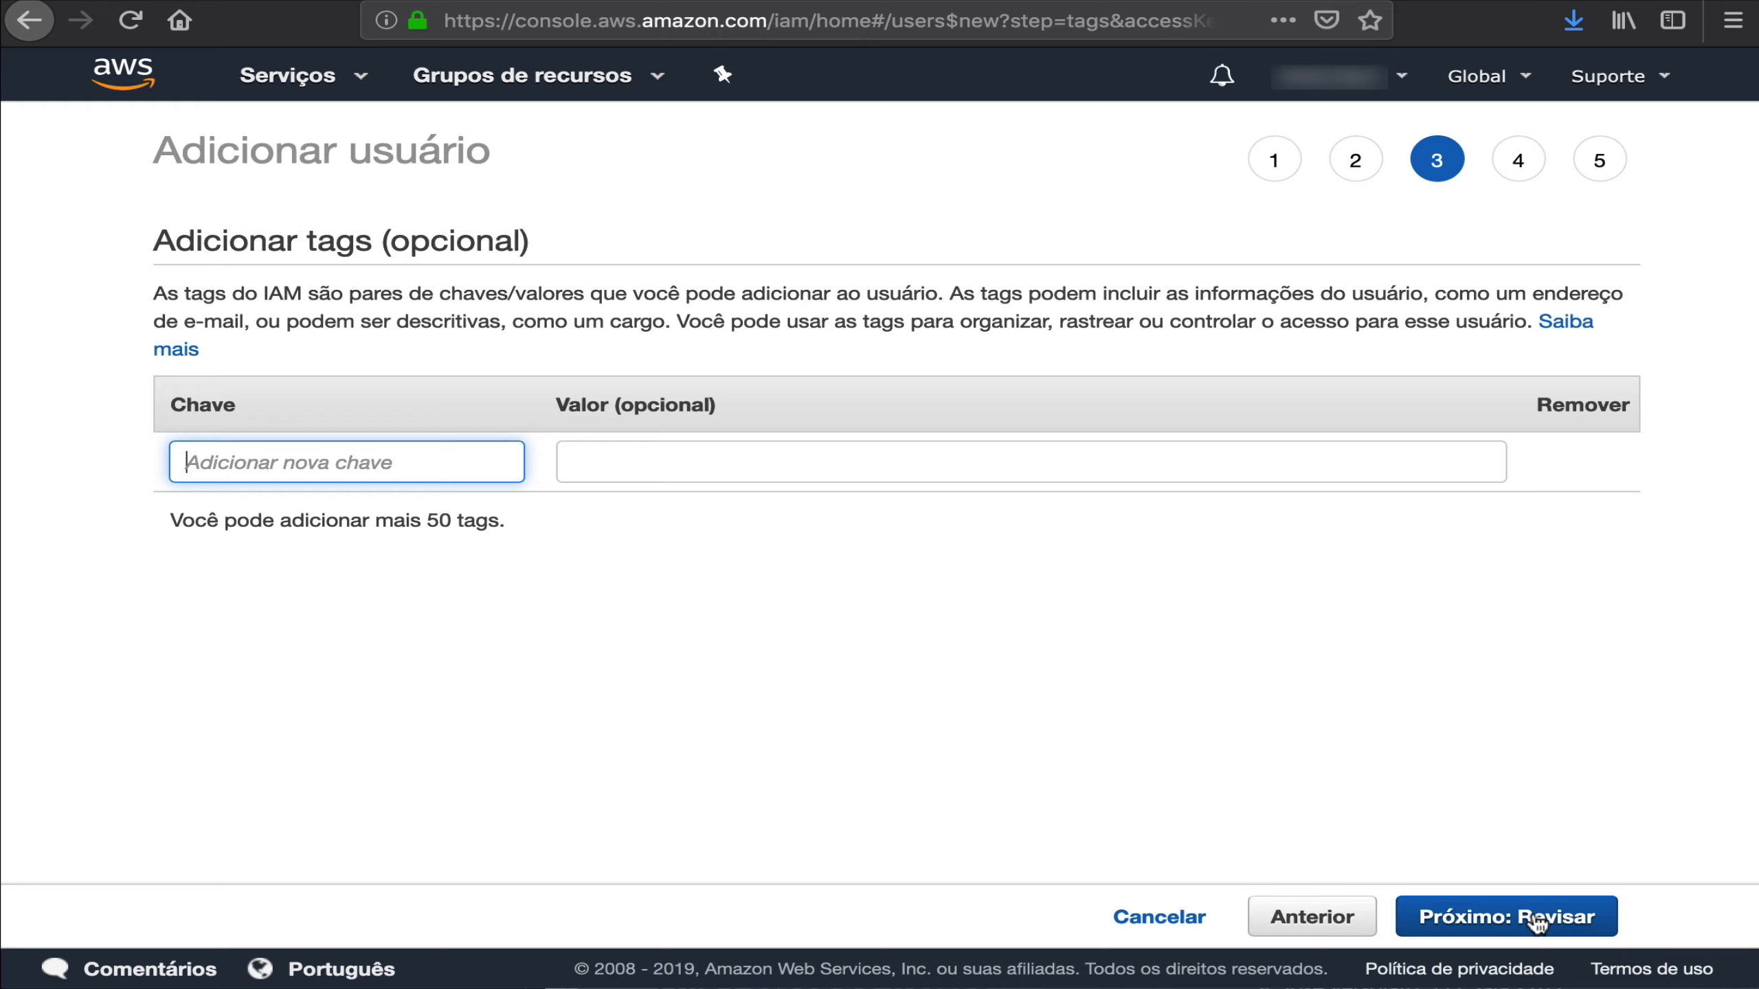
pyautogui.click(1537, 917)
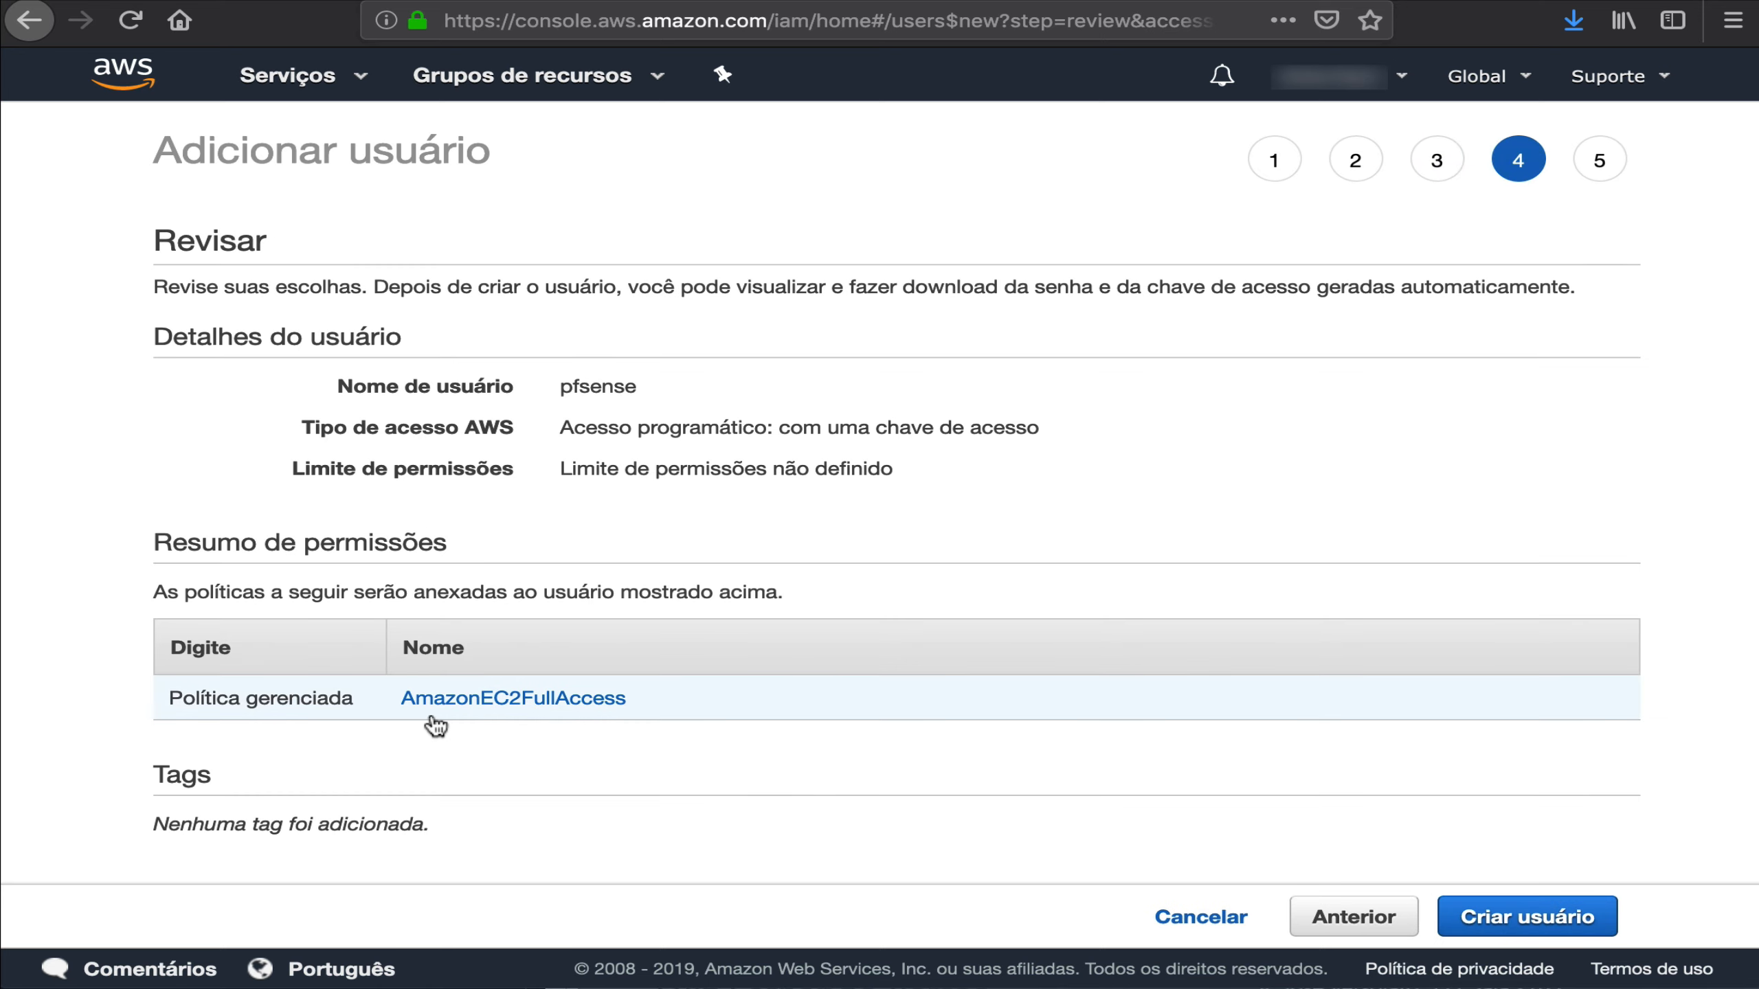
pyautogui.click(1512, 920)
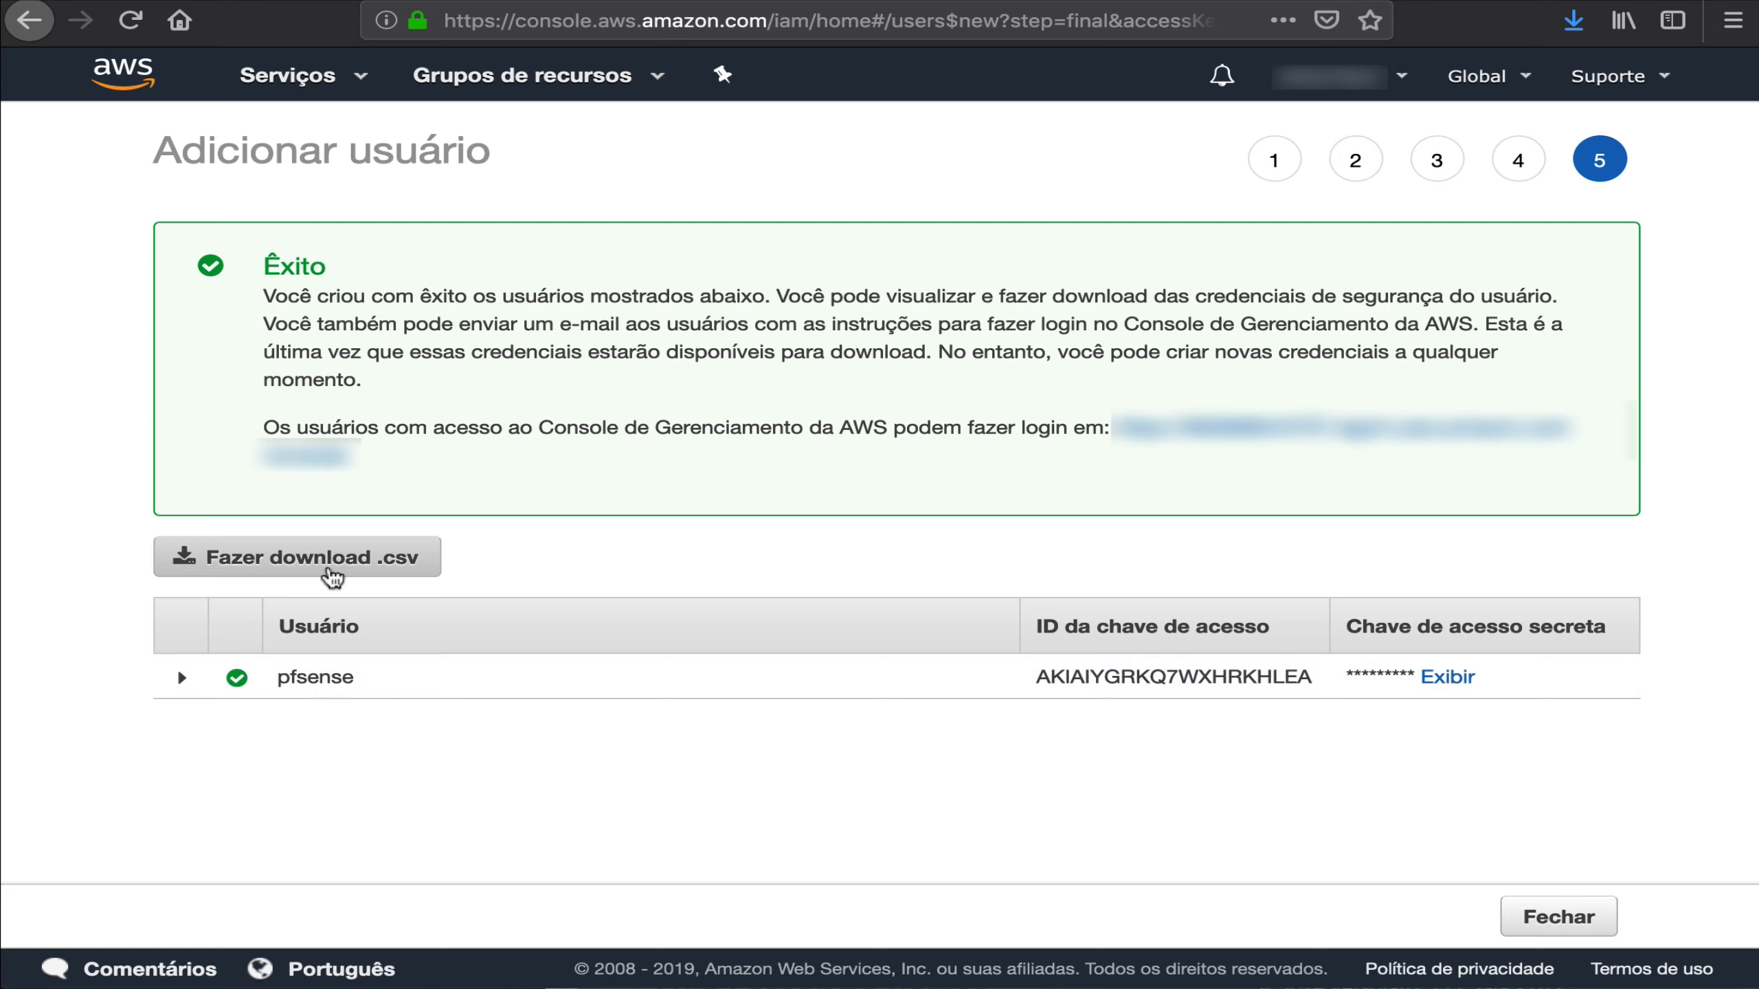
# - Download the new user's credentials.csv and save it as a file
pyautogui.click(329, 567)
pyautogui.click(551, 648)
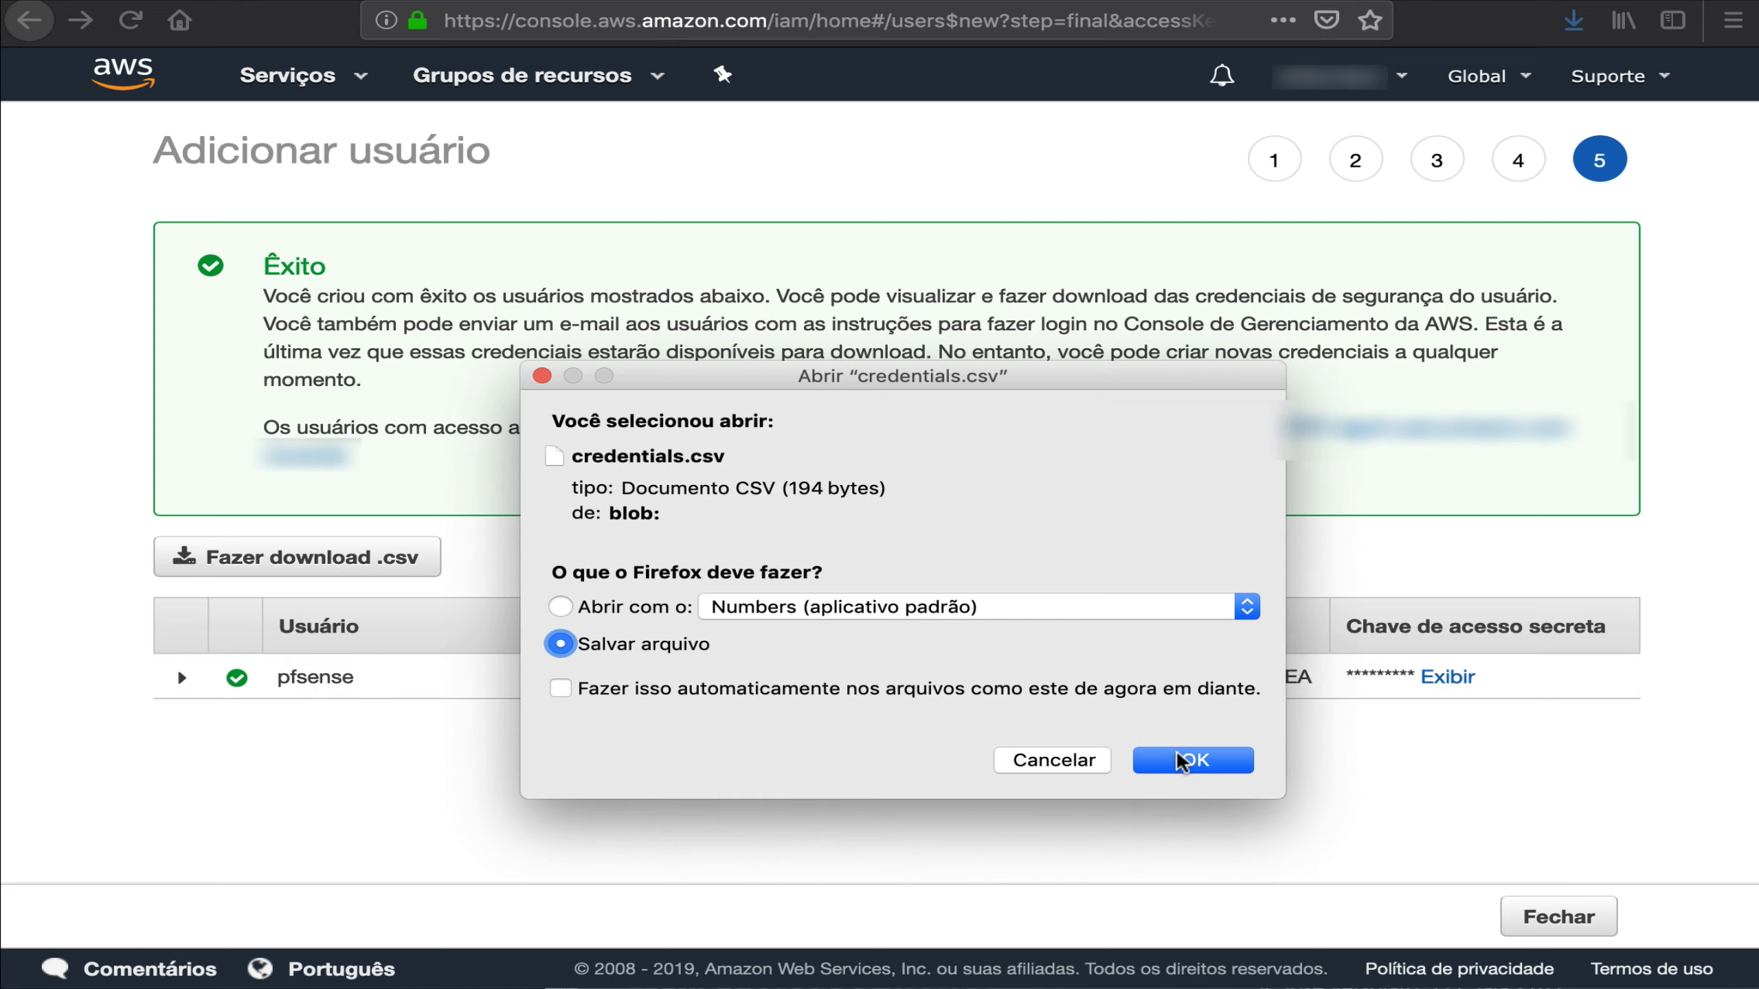
pyautogui.click(1183, 762)
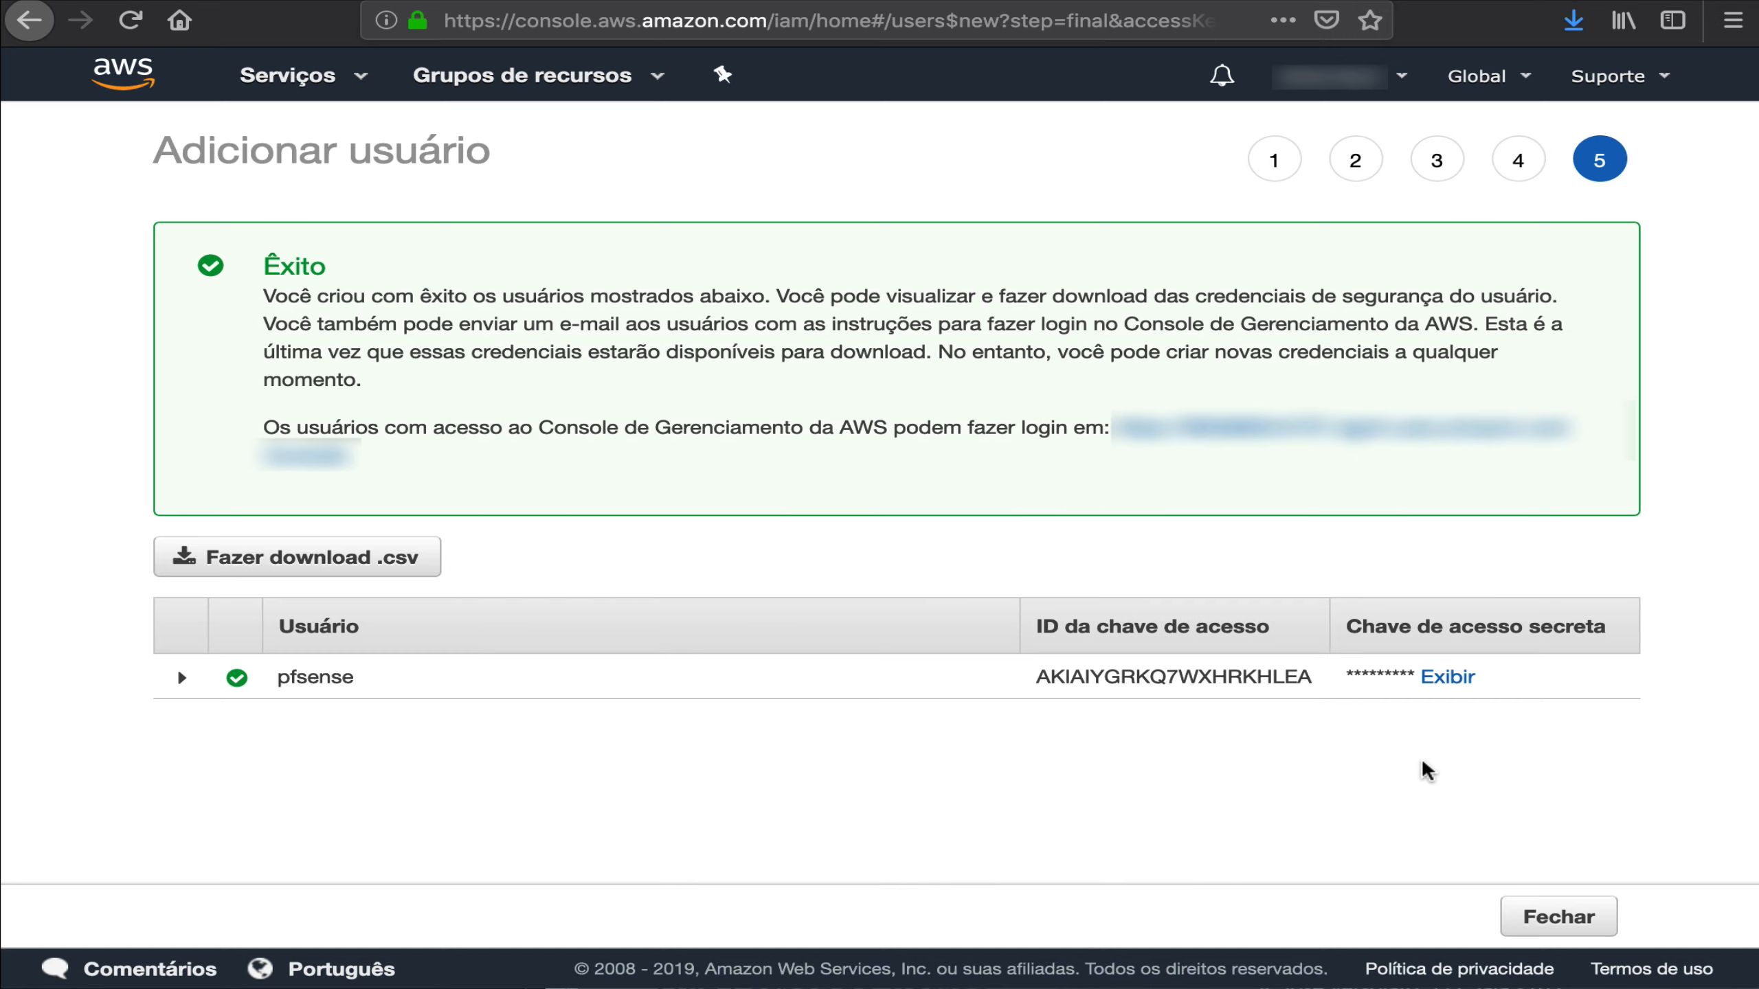
# - Reveal the new user's secret access key and paste the access key ID into the separate text window
pyautogui.click(1447, 677)
pyautogui.moveTo(1311, 677); pyautogui.dragTo(1032, 688)
pyautogui.press('super+c')
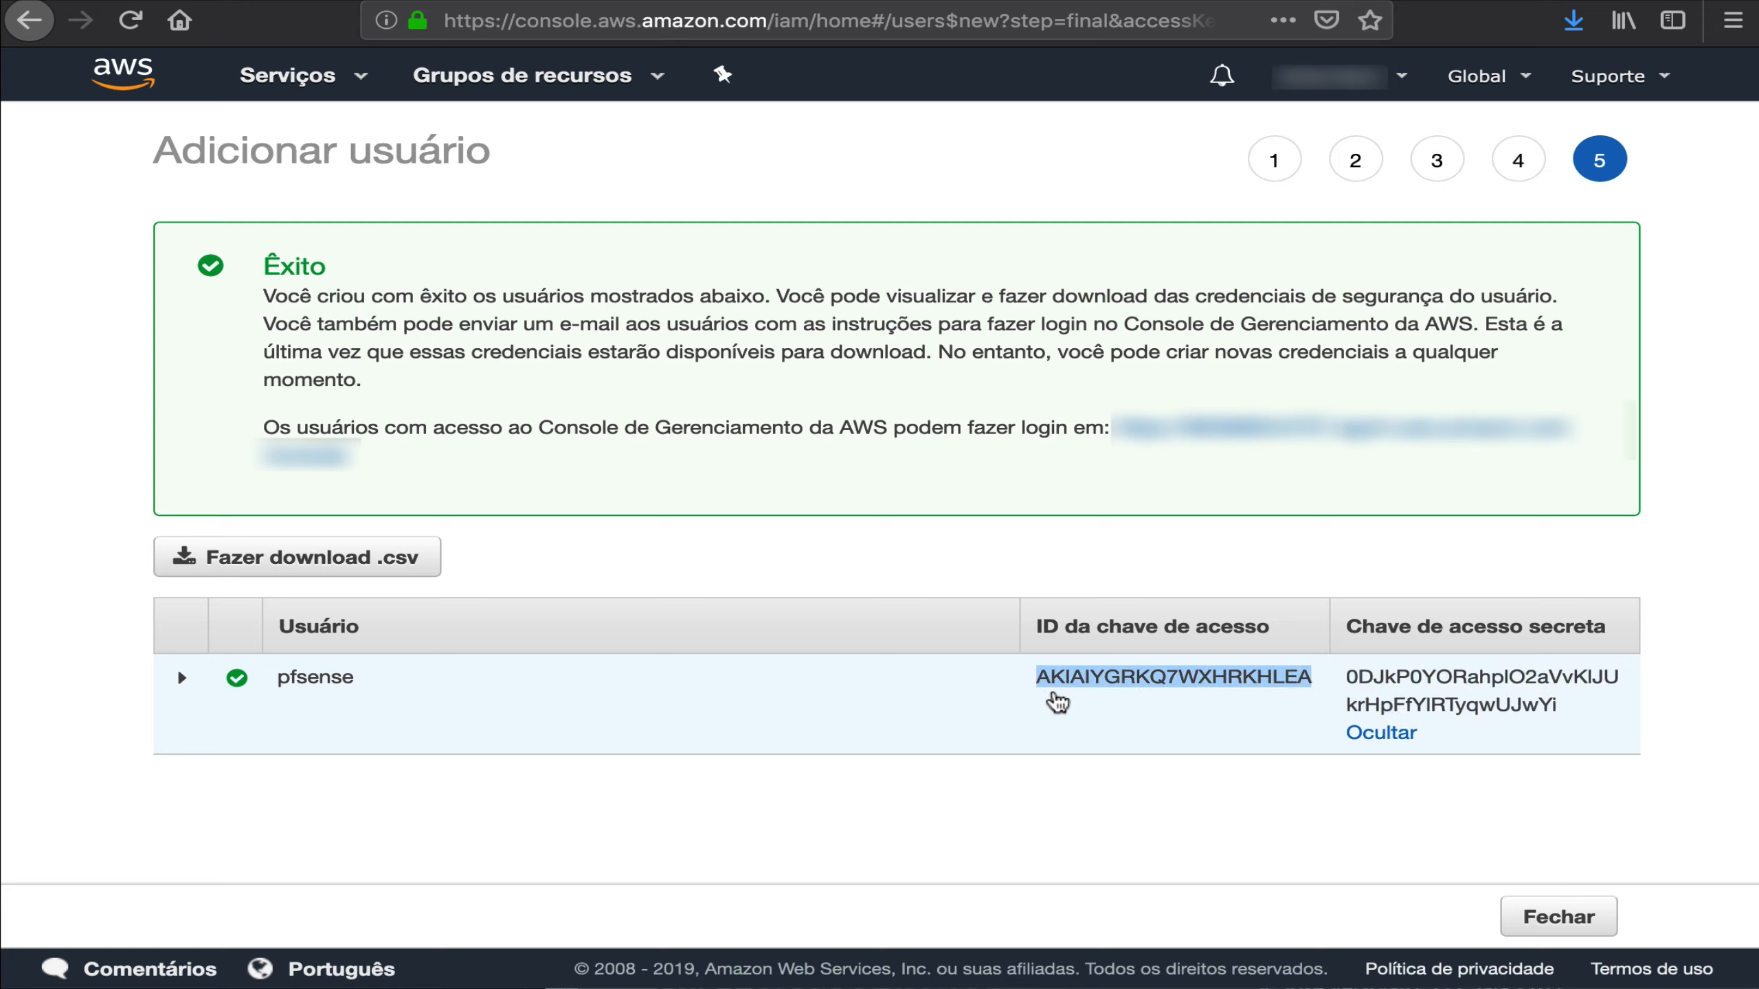
pyautogui.press('super+Tab')
pyautogui.press('super+v')
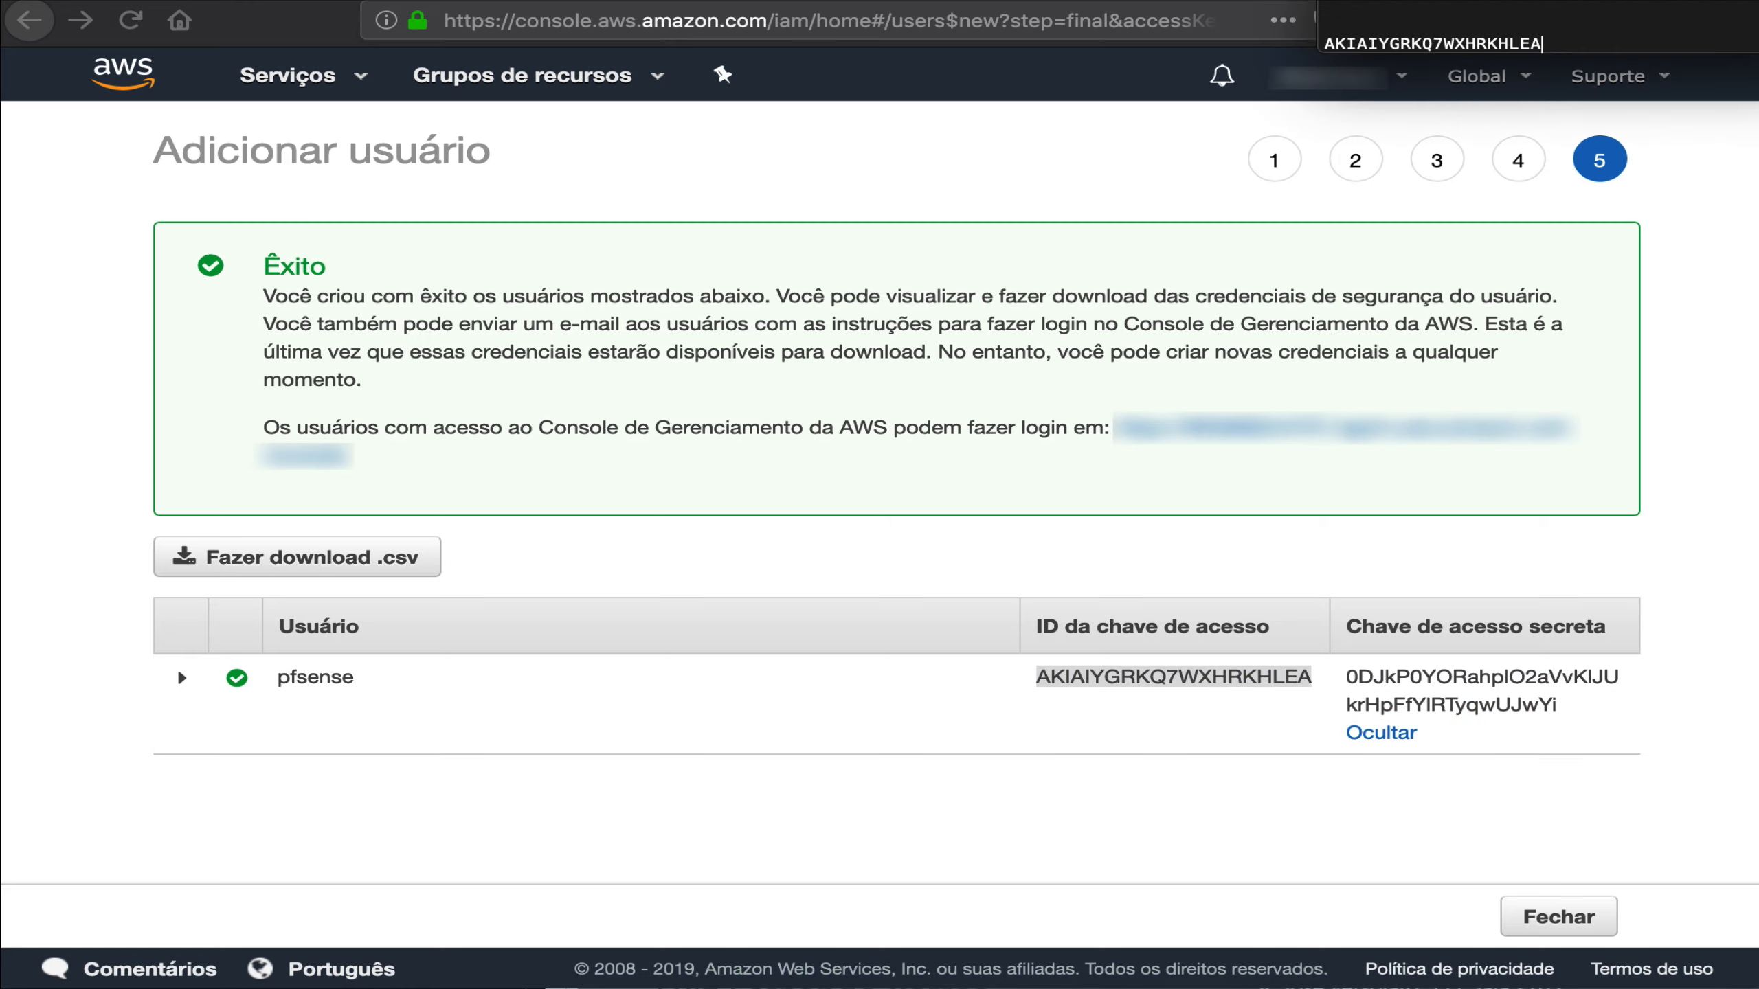
# - Copy the secret access key from the AWS page into the text window and close the finished user creation
pyautogui.press('super+Tab')
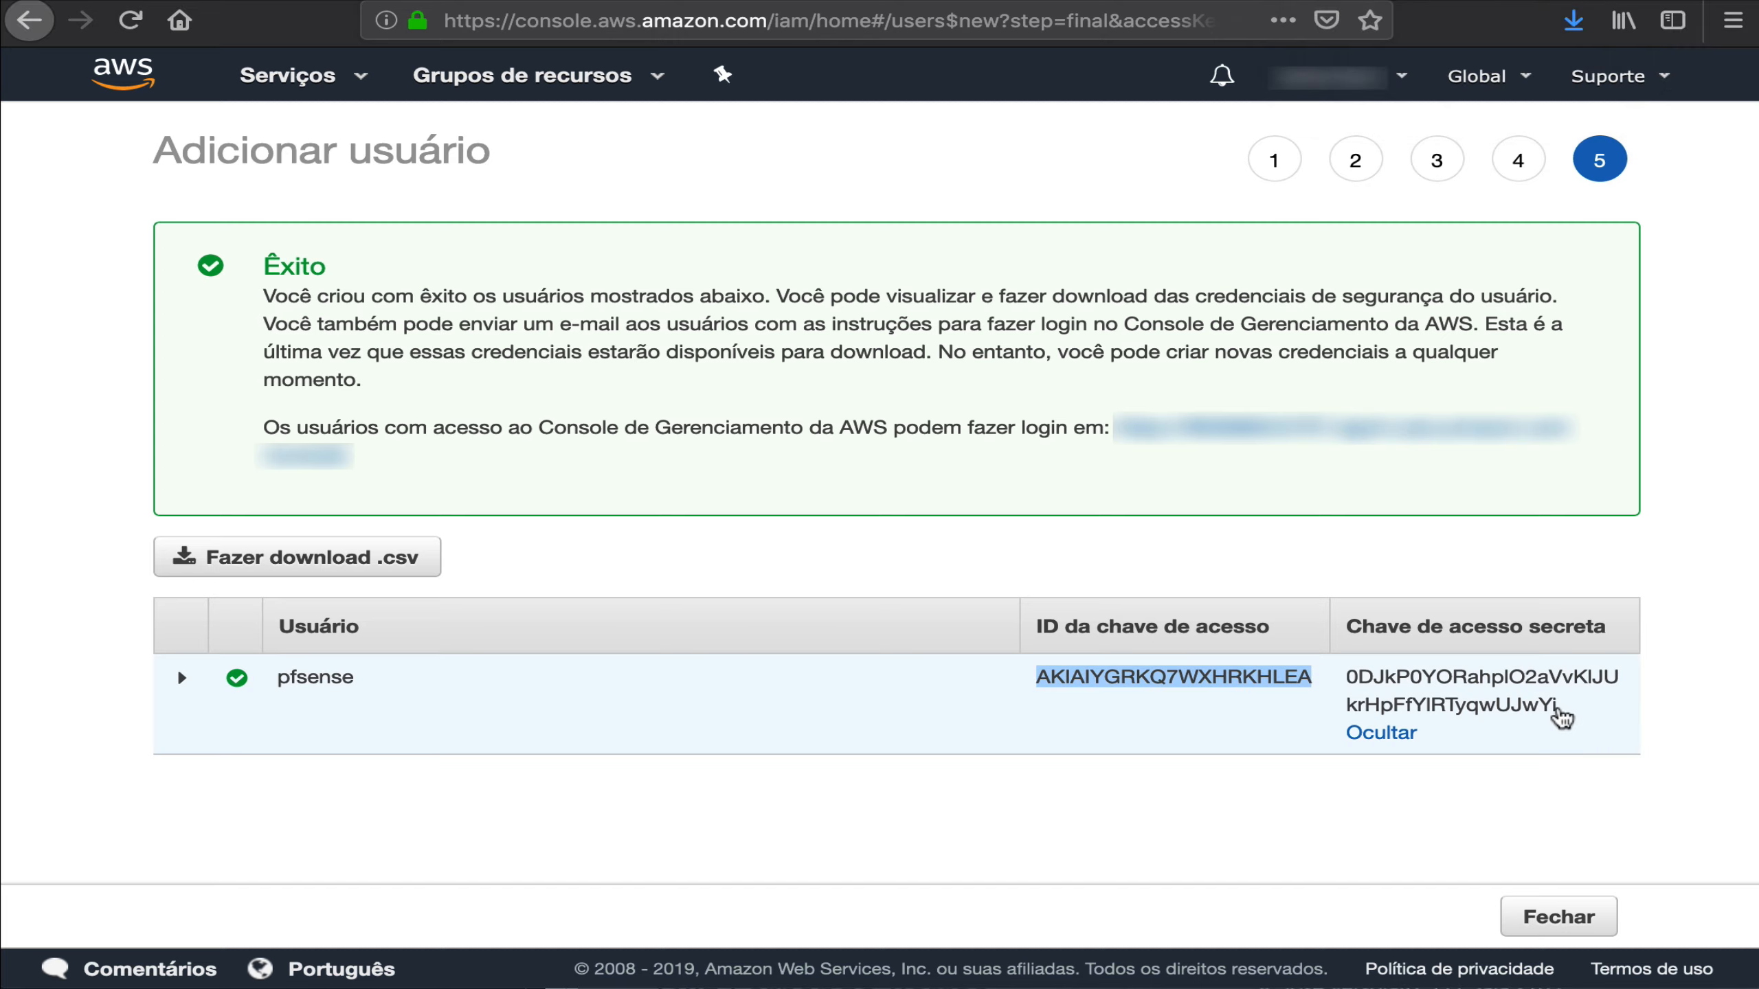
pyautogui.moveTo(1557, 706); pyautogui.dragTo(1343, 689)
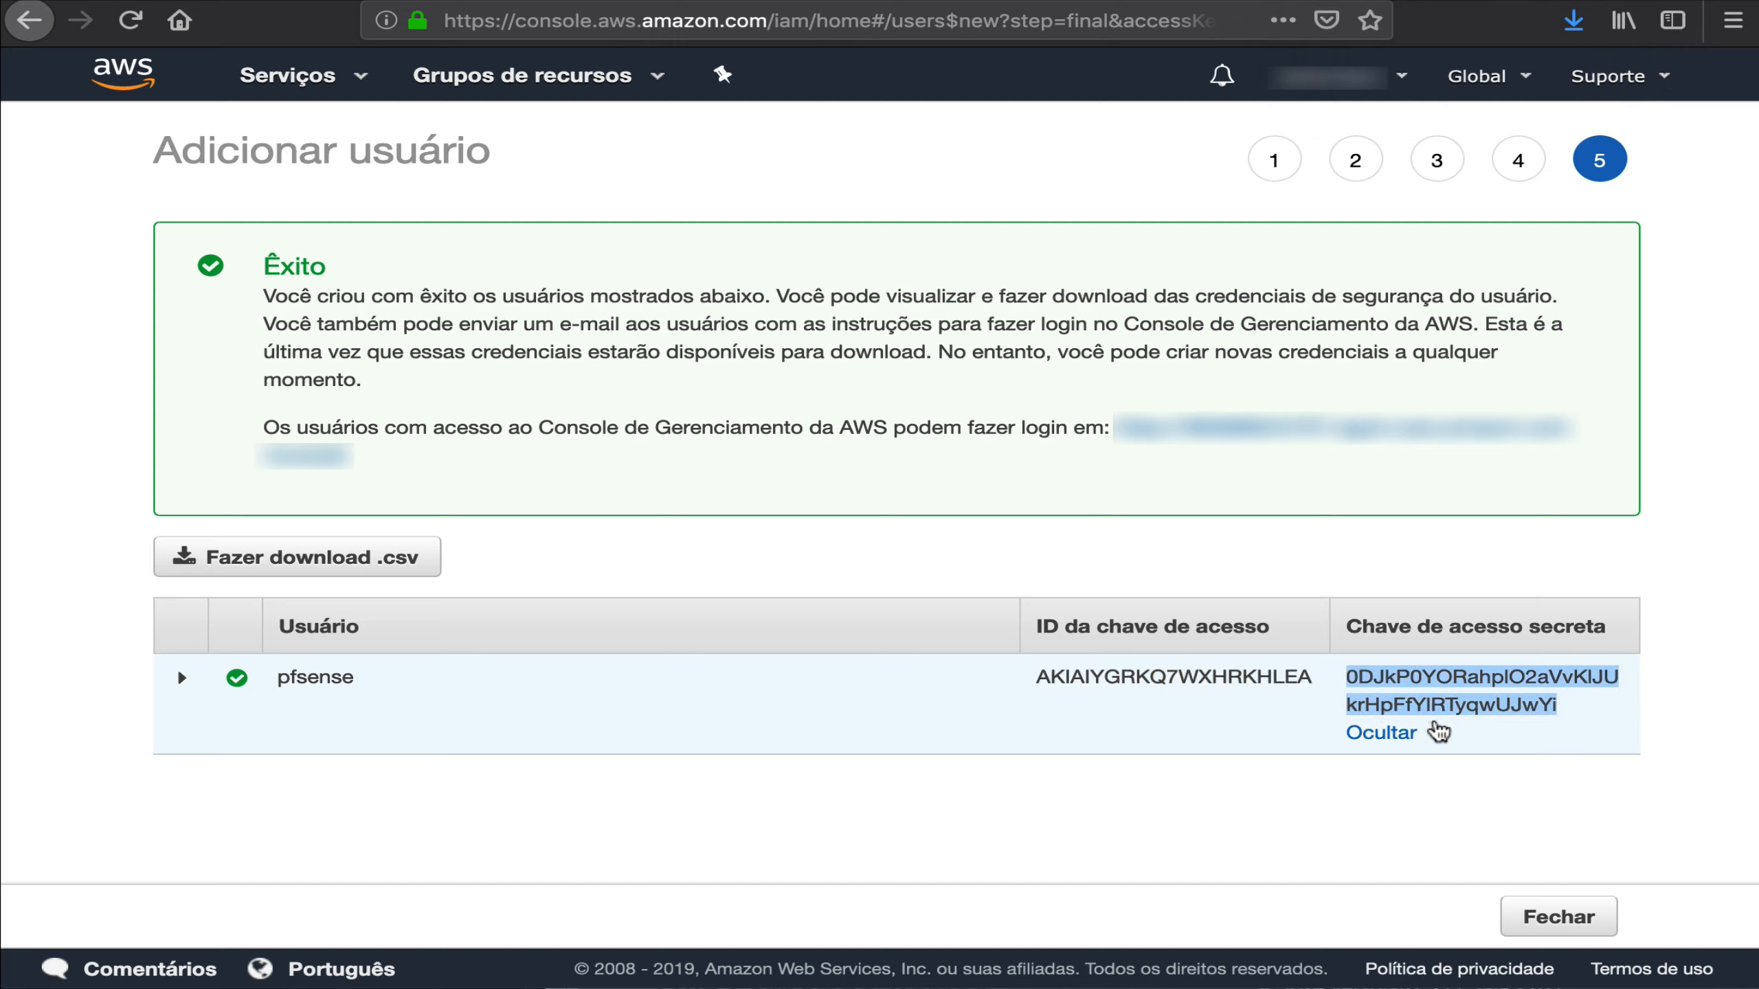
pyautogui.press('super+c')
pyautogui.press('super+Tab')
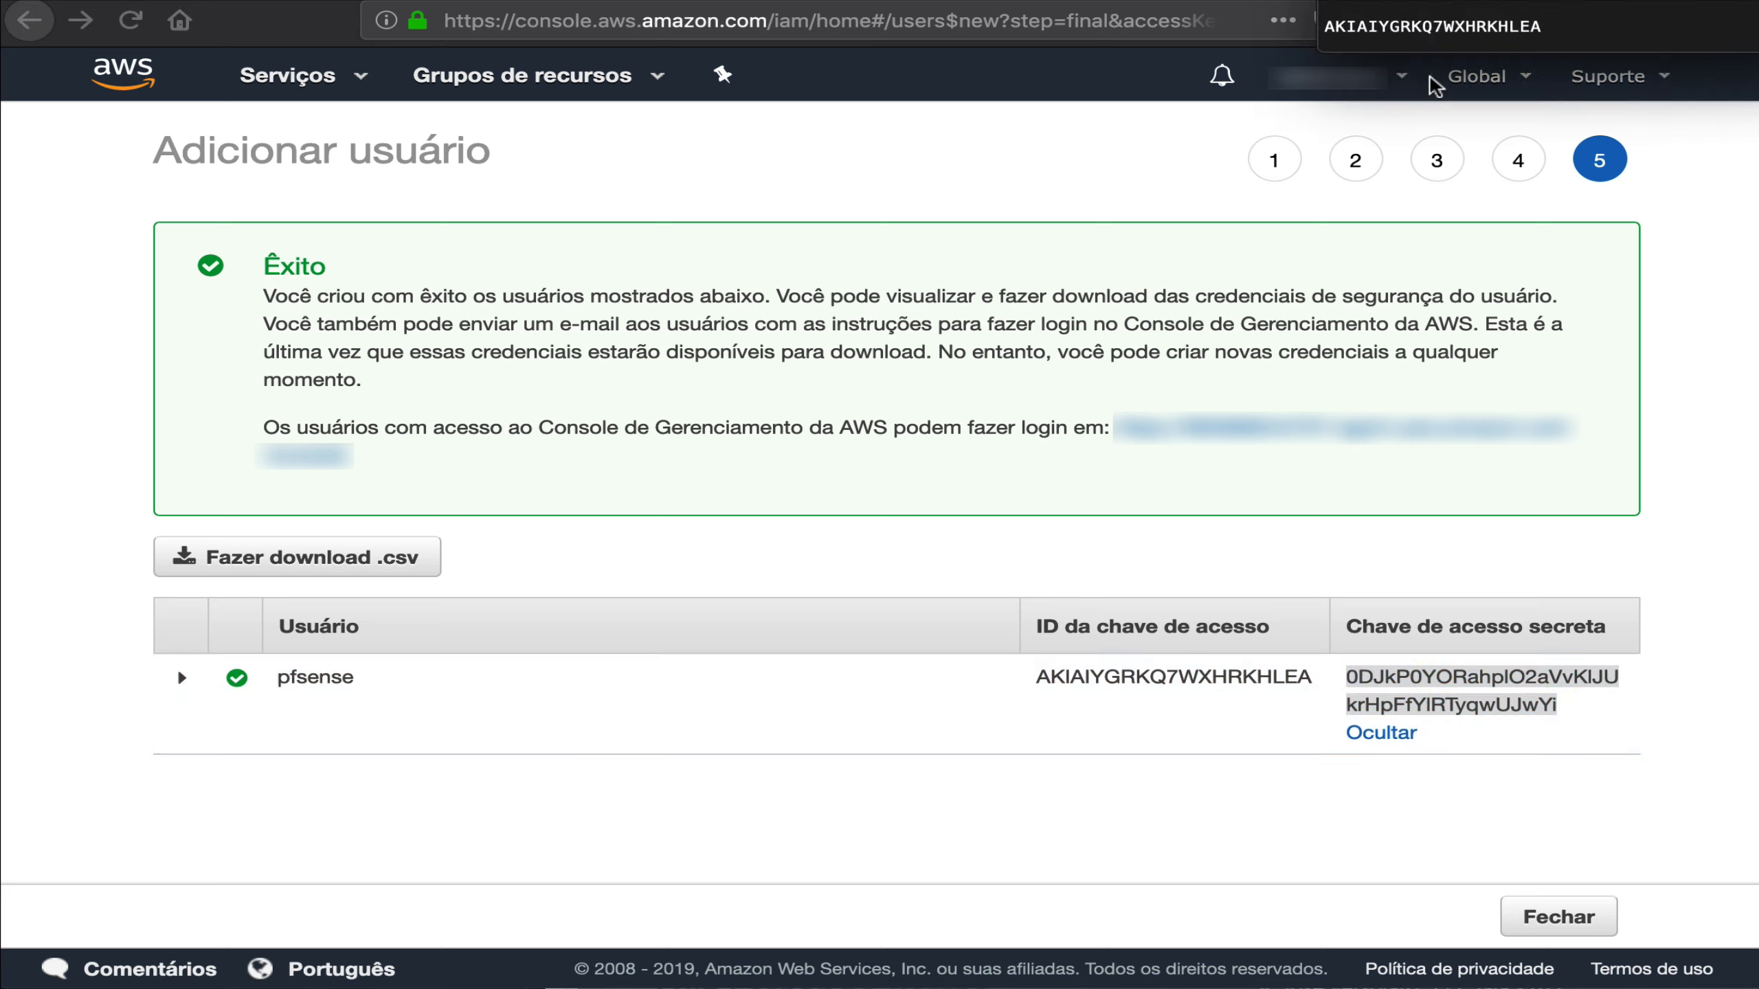
pyautogui.press('super+v')
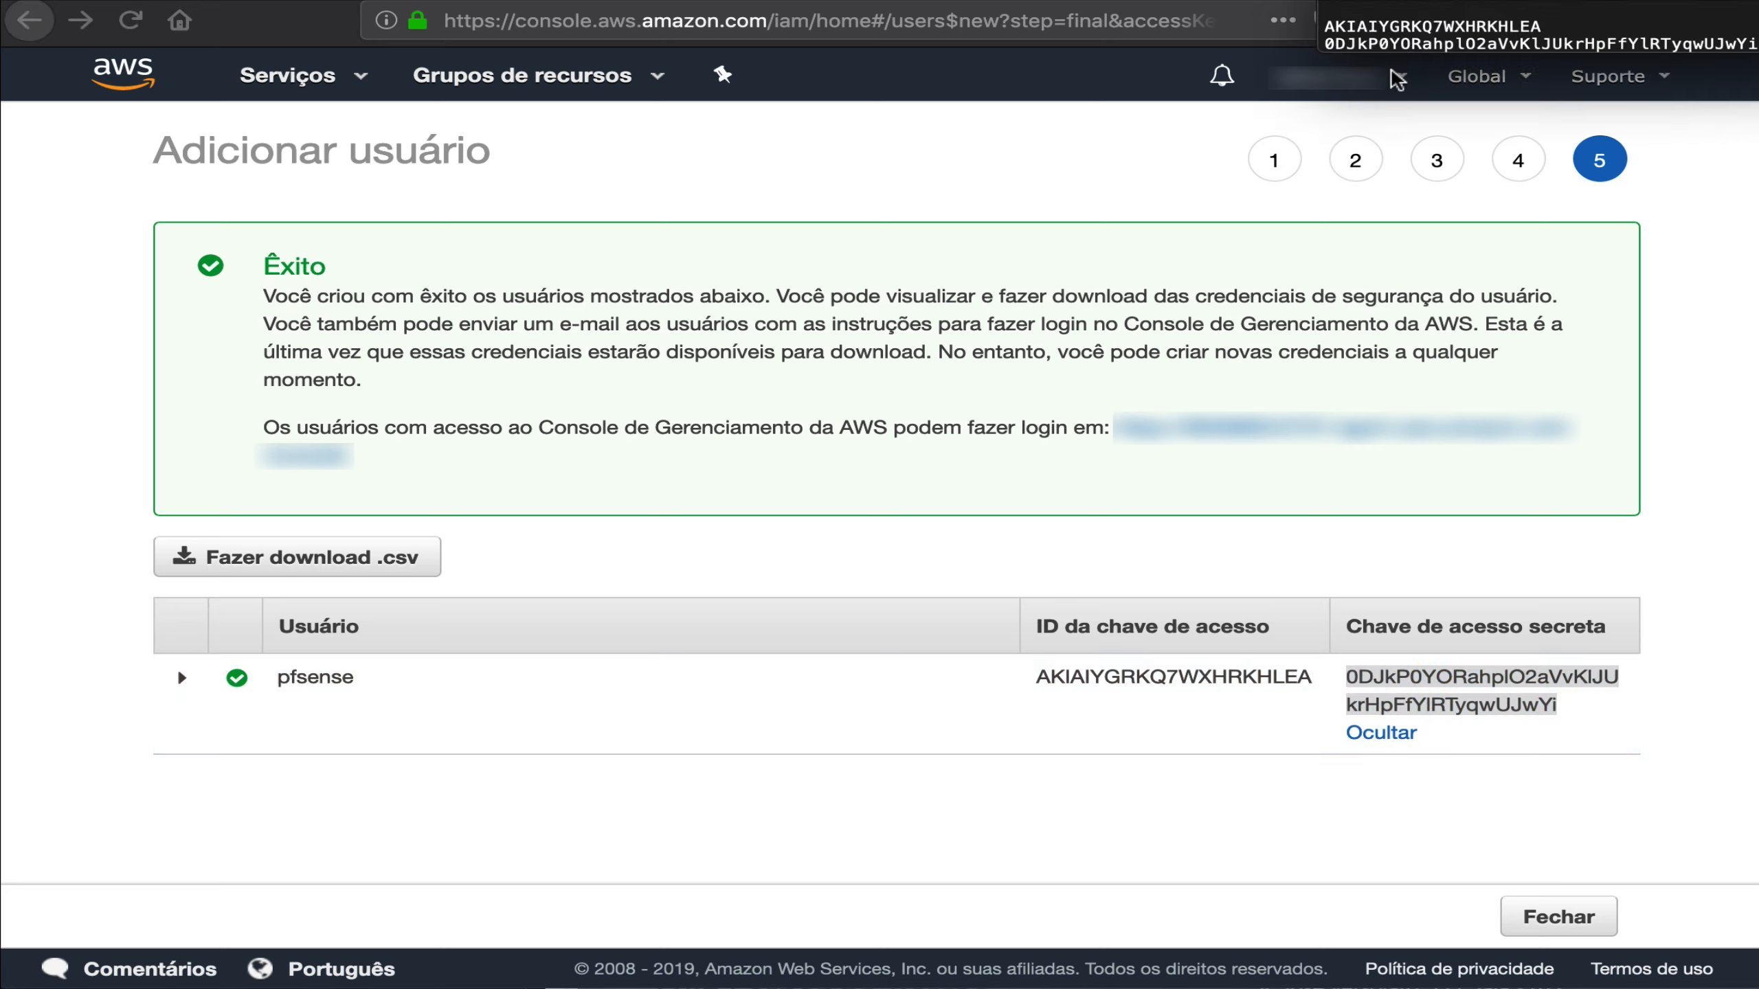
pyautogui.press('super+Tab')
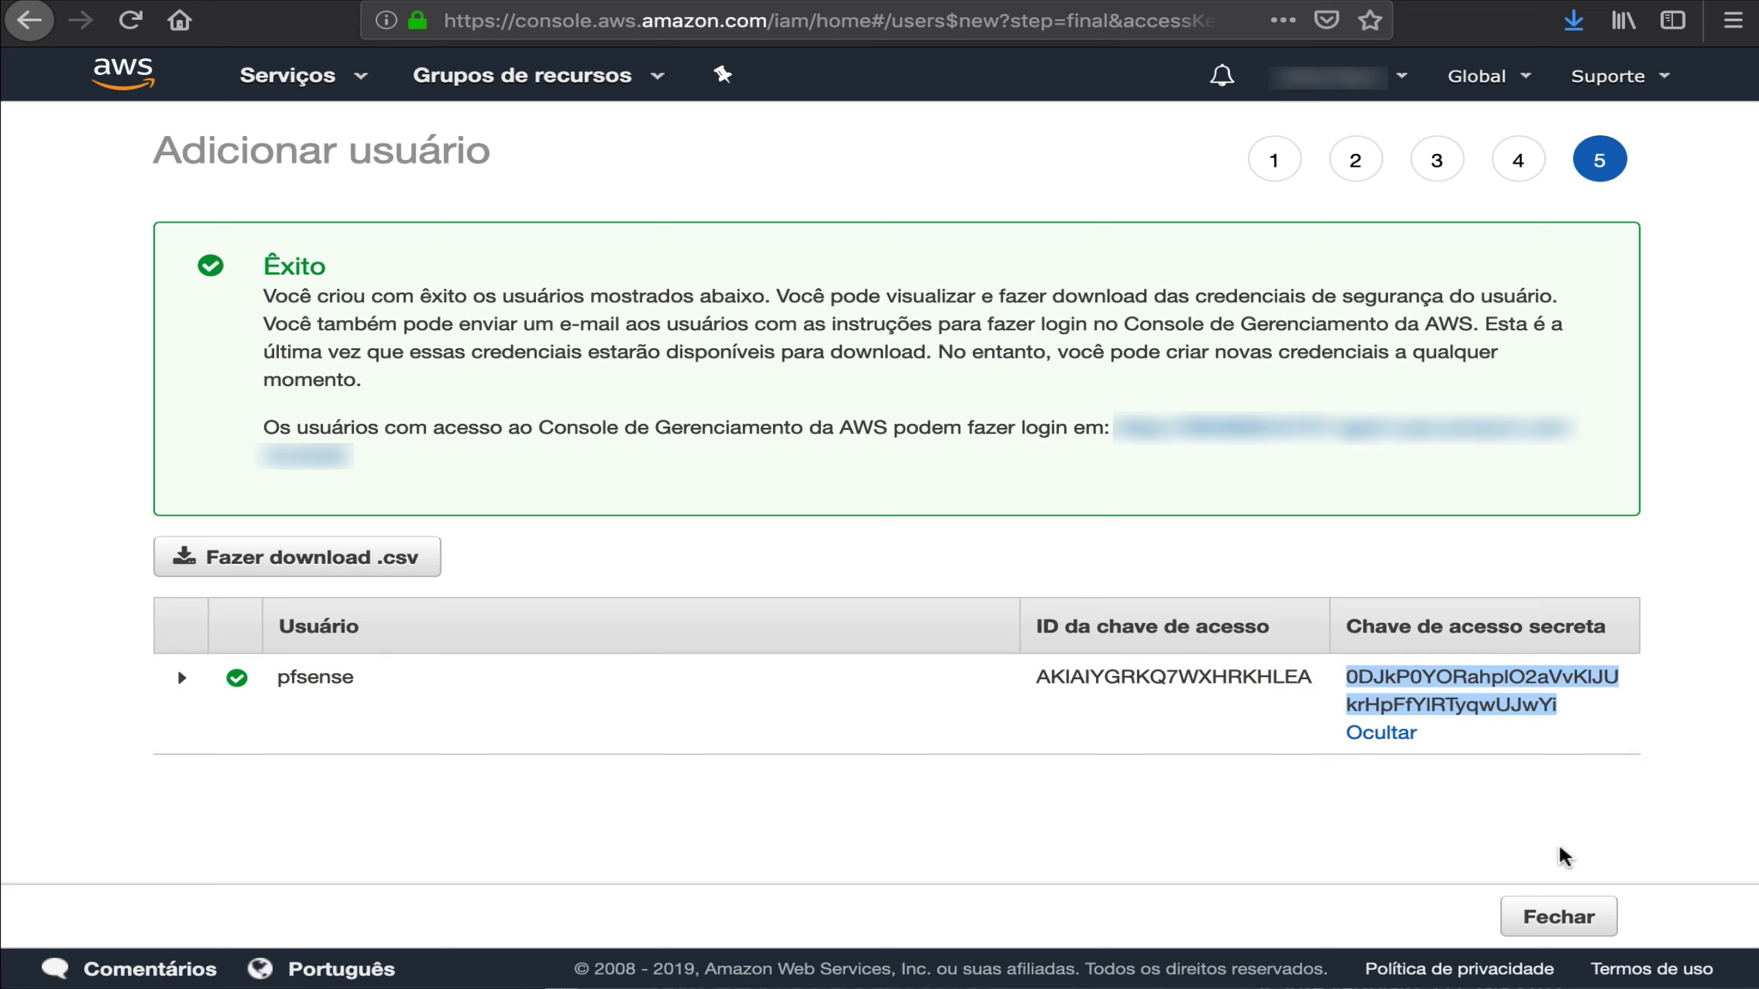
pyautogui.click(1553, 917)
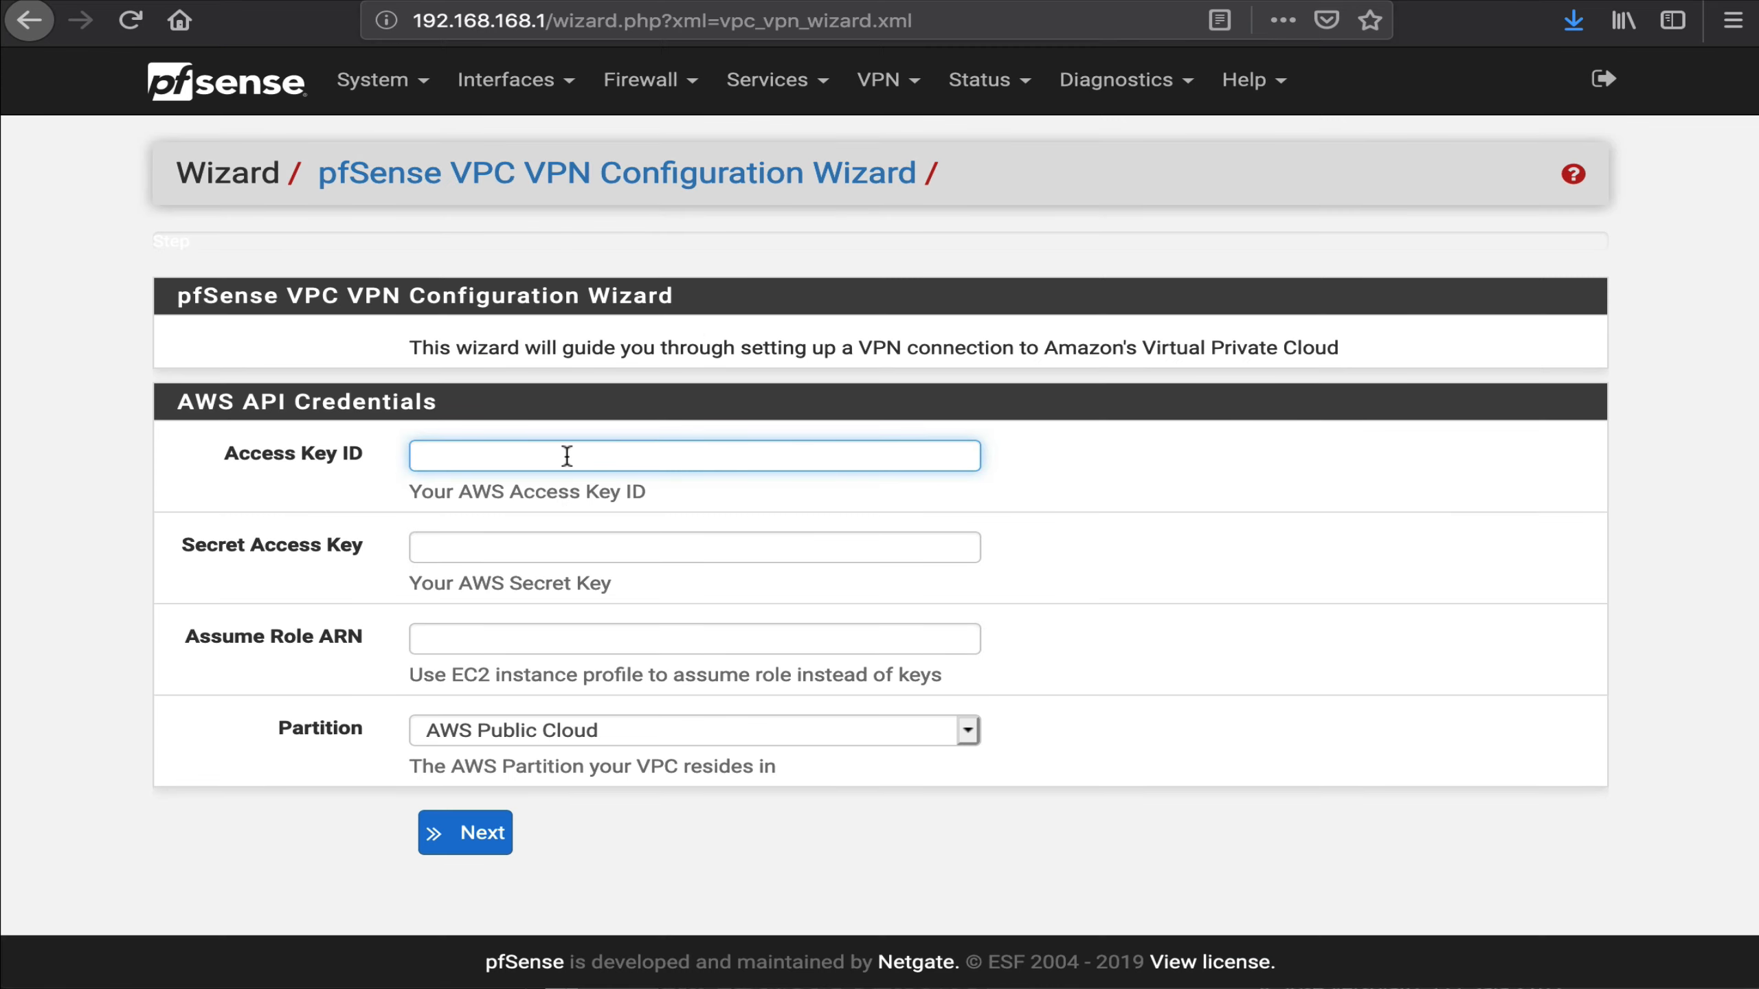
# - Copy the access key ID from the text window into the pfSense VPC VPN wizard's Access Key ID field
pyautogui.press('super+Tab')
pyautogui.moveTo(1561, 25); pyautogui.dragTo(1301, 31)
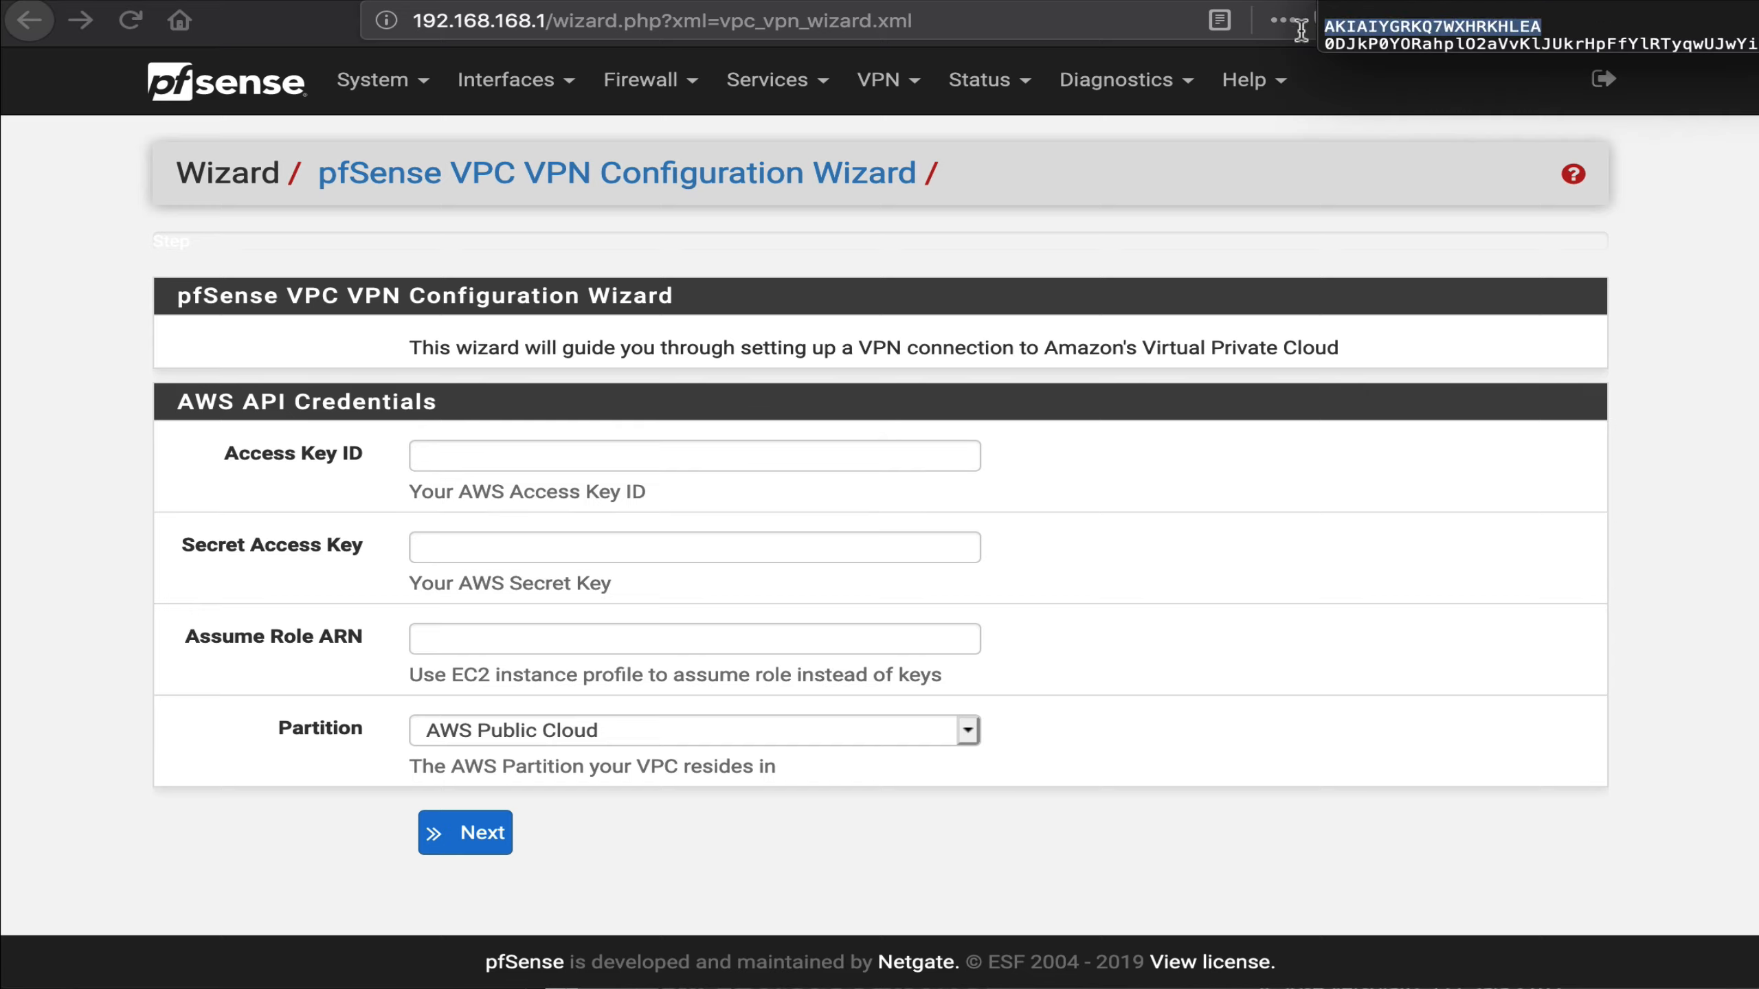
pyautogui.click(650, 463)
pyautogui.press('super+v')
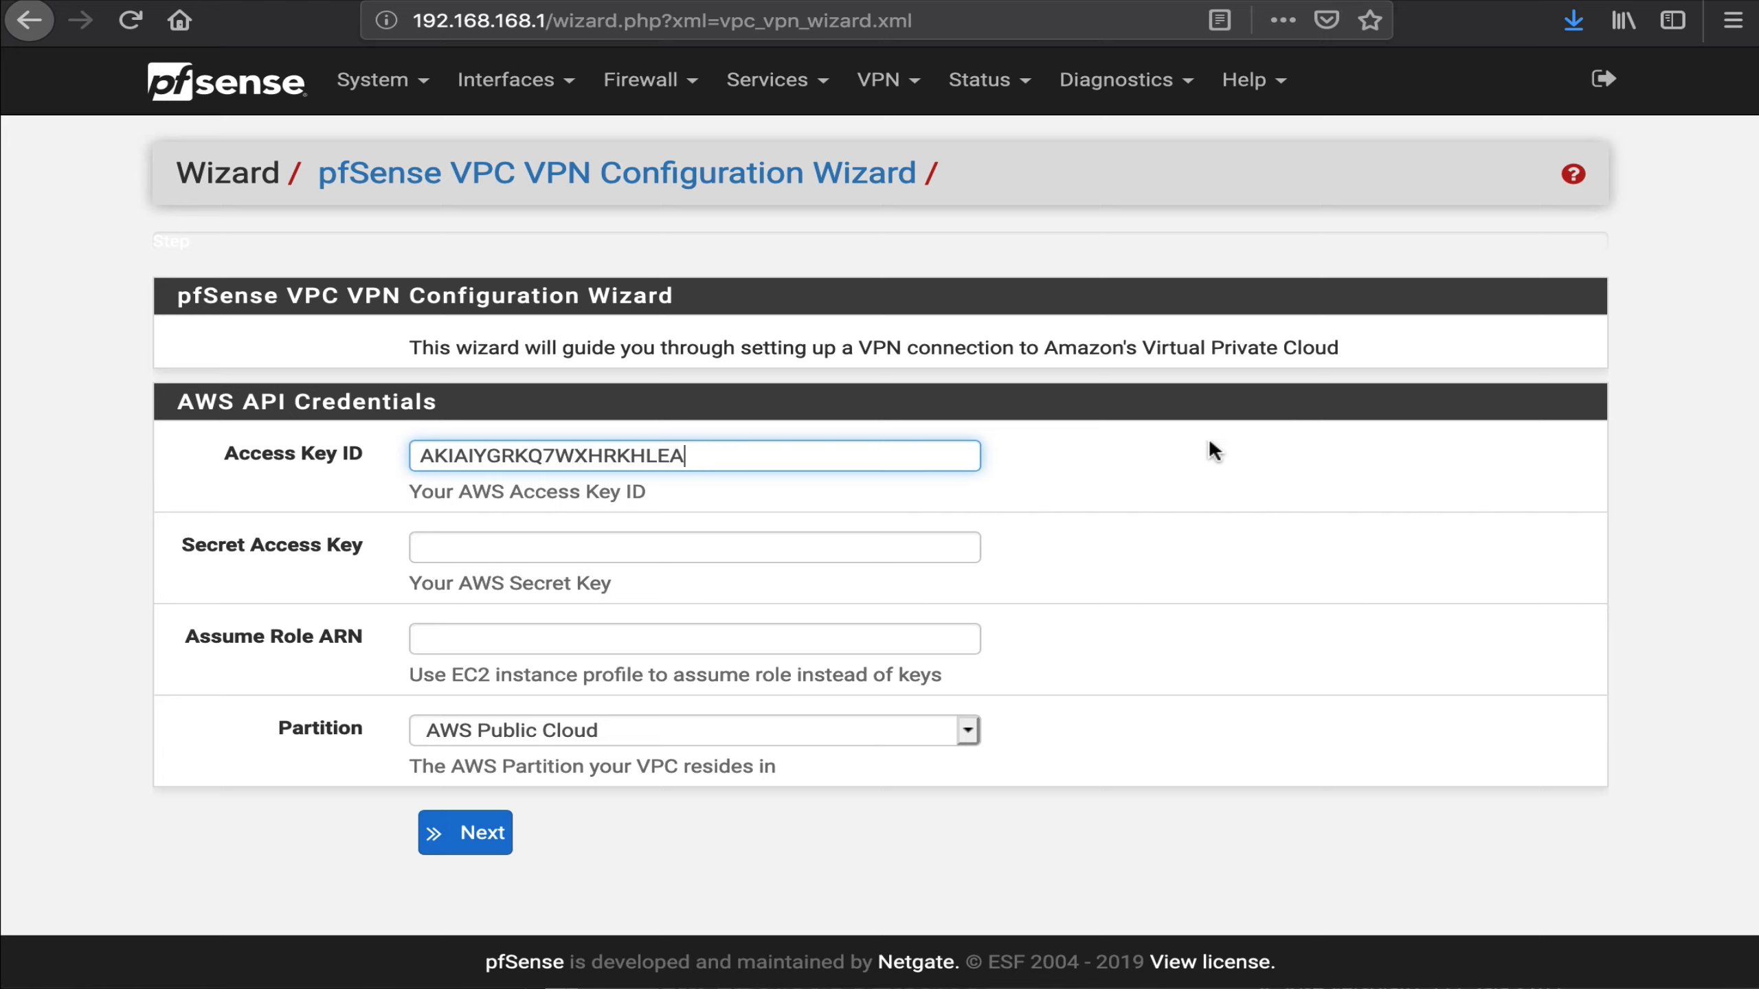
# - Copy the secret access key from the text window into the wizard's Secret Access Key field, submit the credentials, and select region eu-west-1
pyautogui.press('super+Tab')
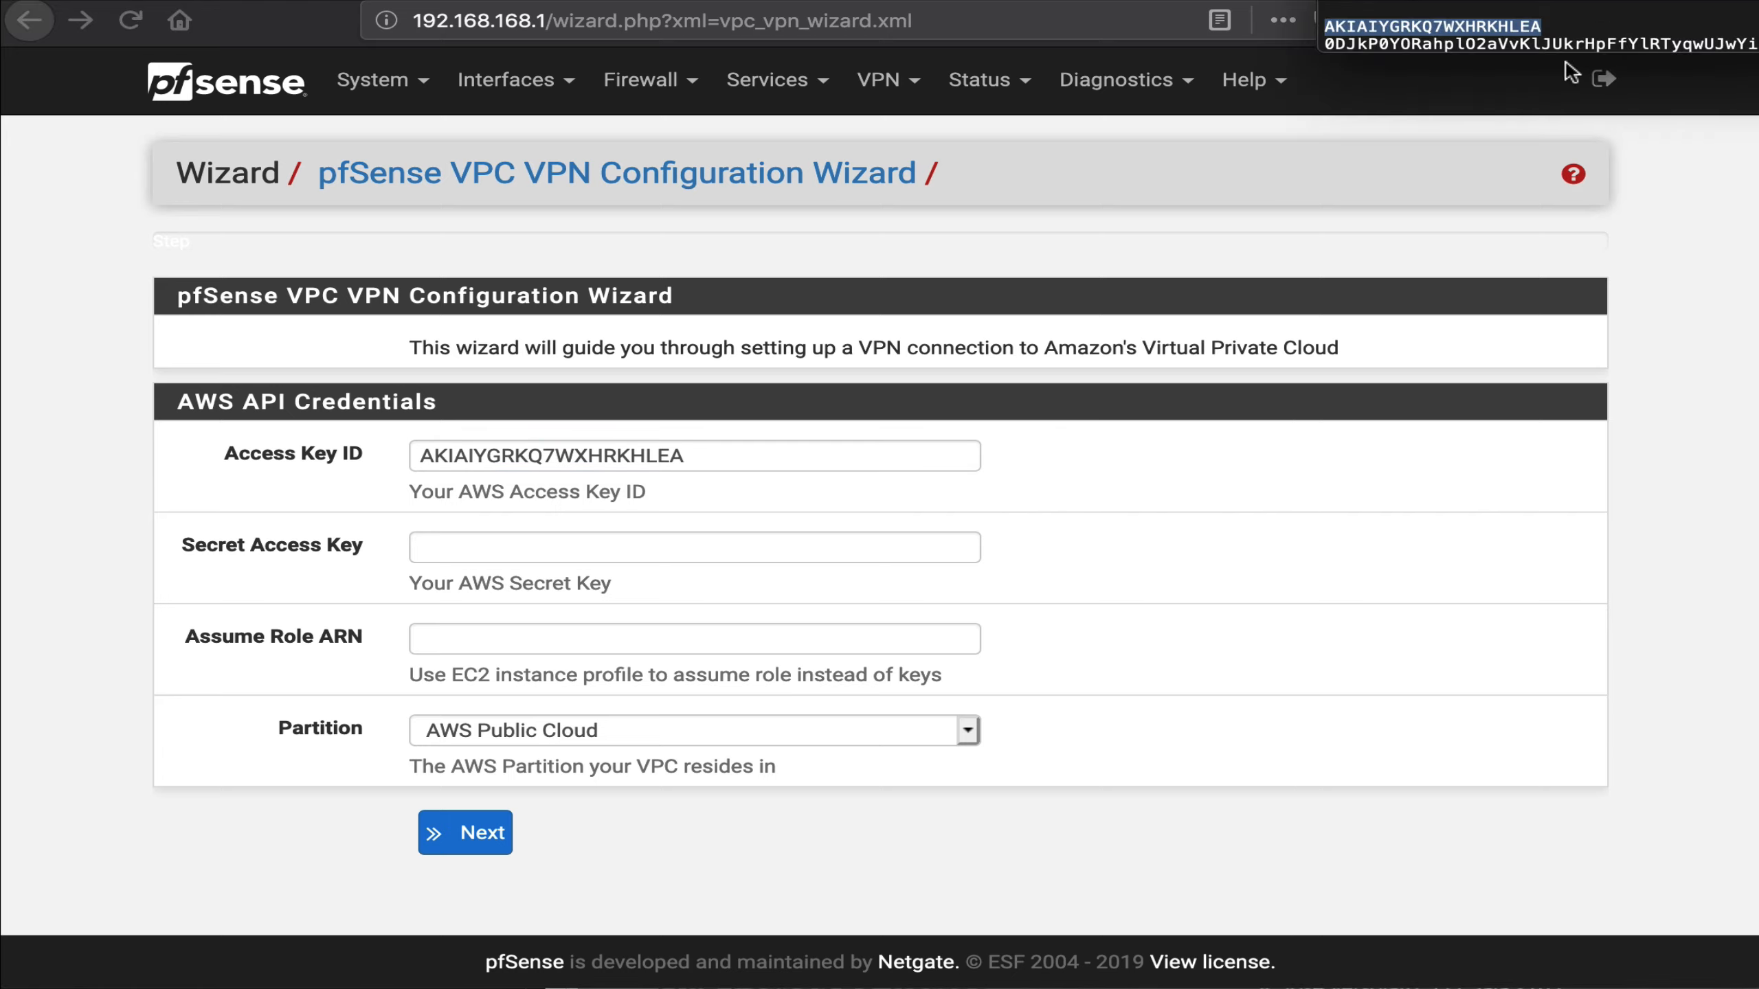
pyautogui.doubleClick(1575, 45)
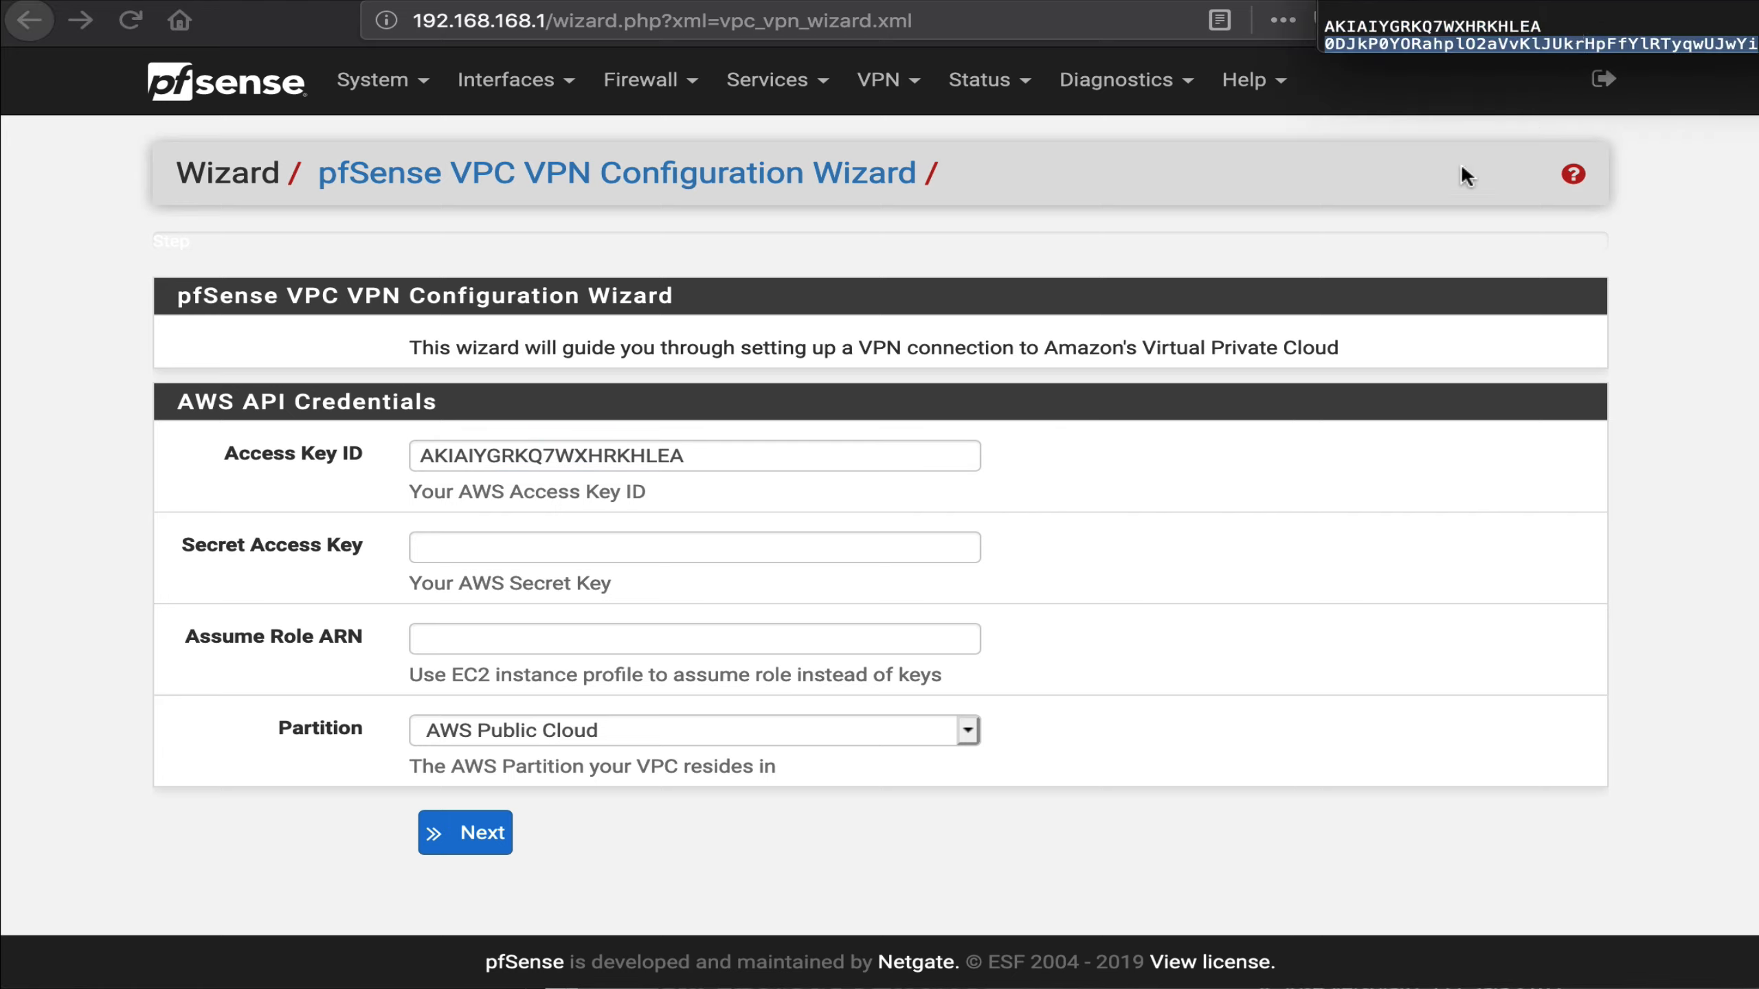
pyautogui.press('super+Tab')
pyautogui.click(641, 546)
pyautogui.press('super+v')
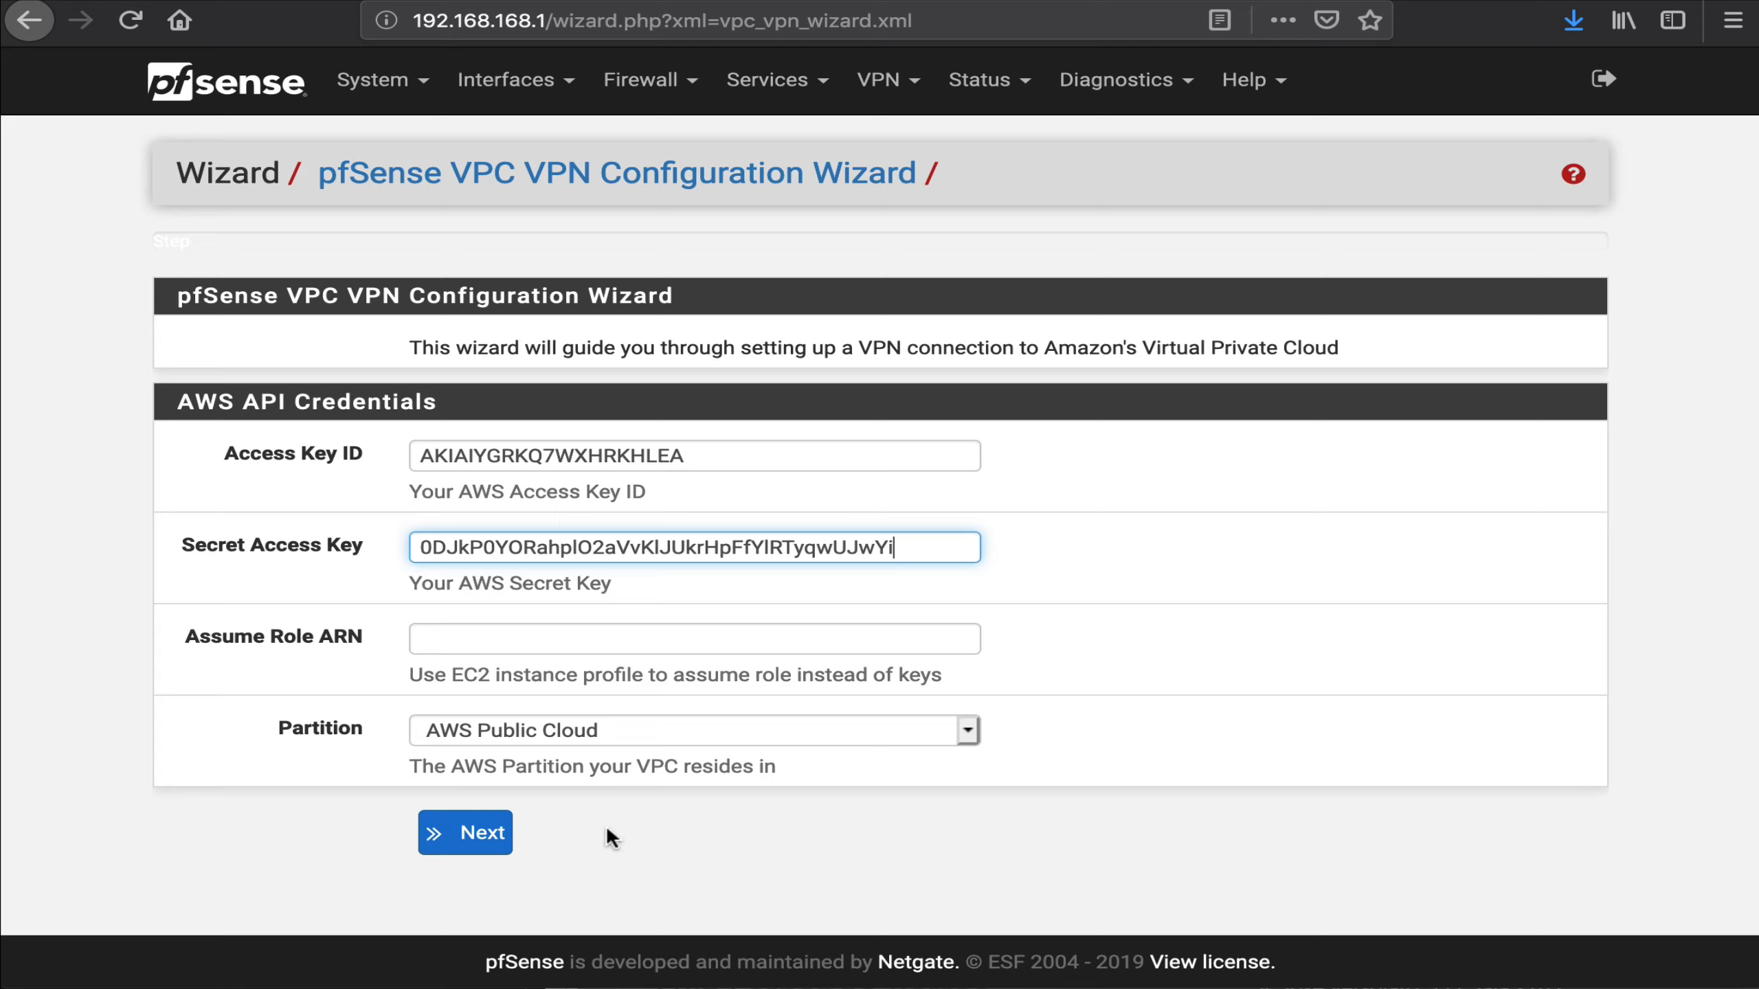
pyautogui.click(468, 833)
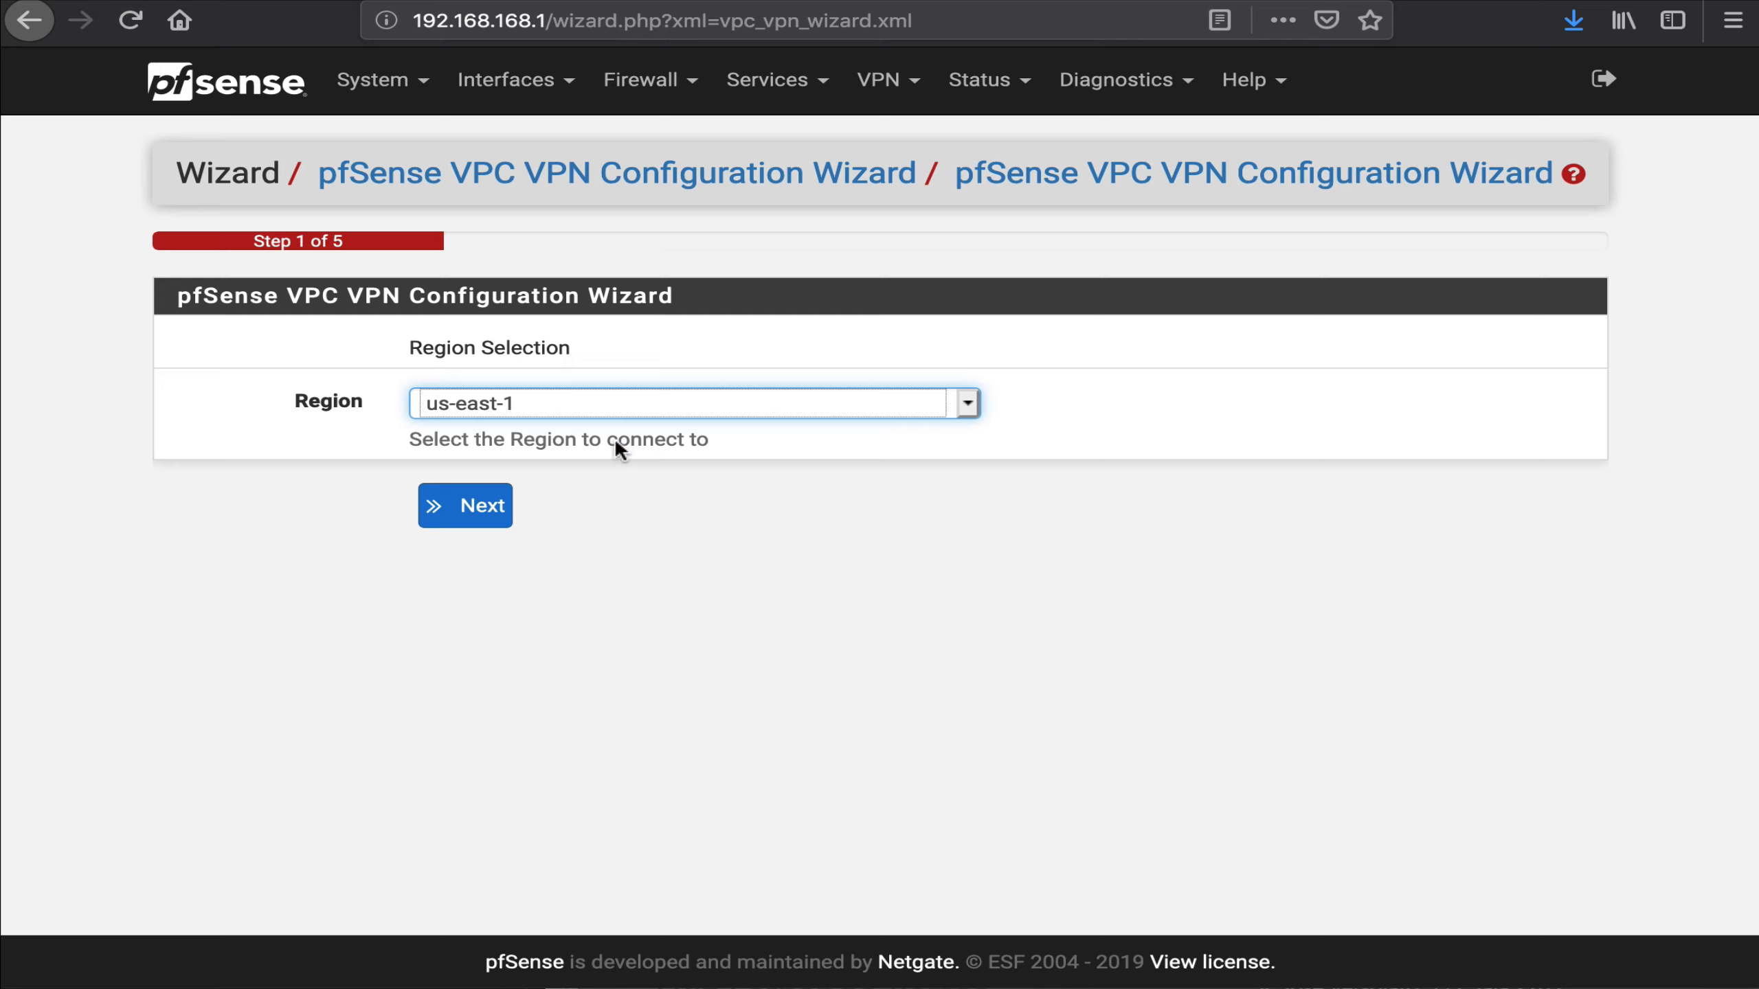
pyautogui.click(603, 403)
pyautogui.click(533, 602)
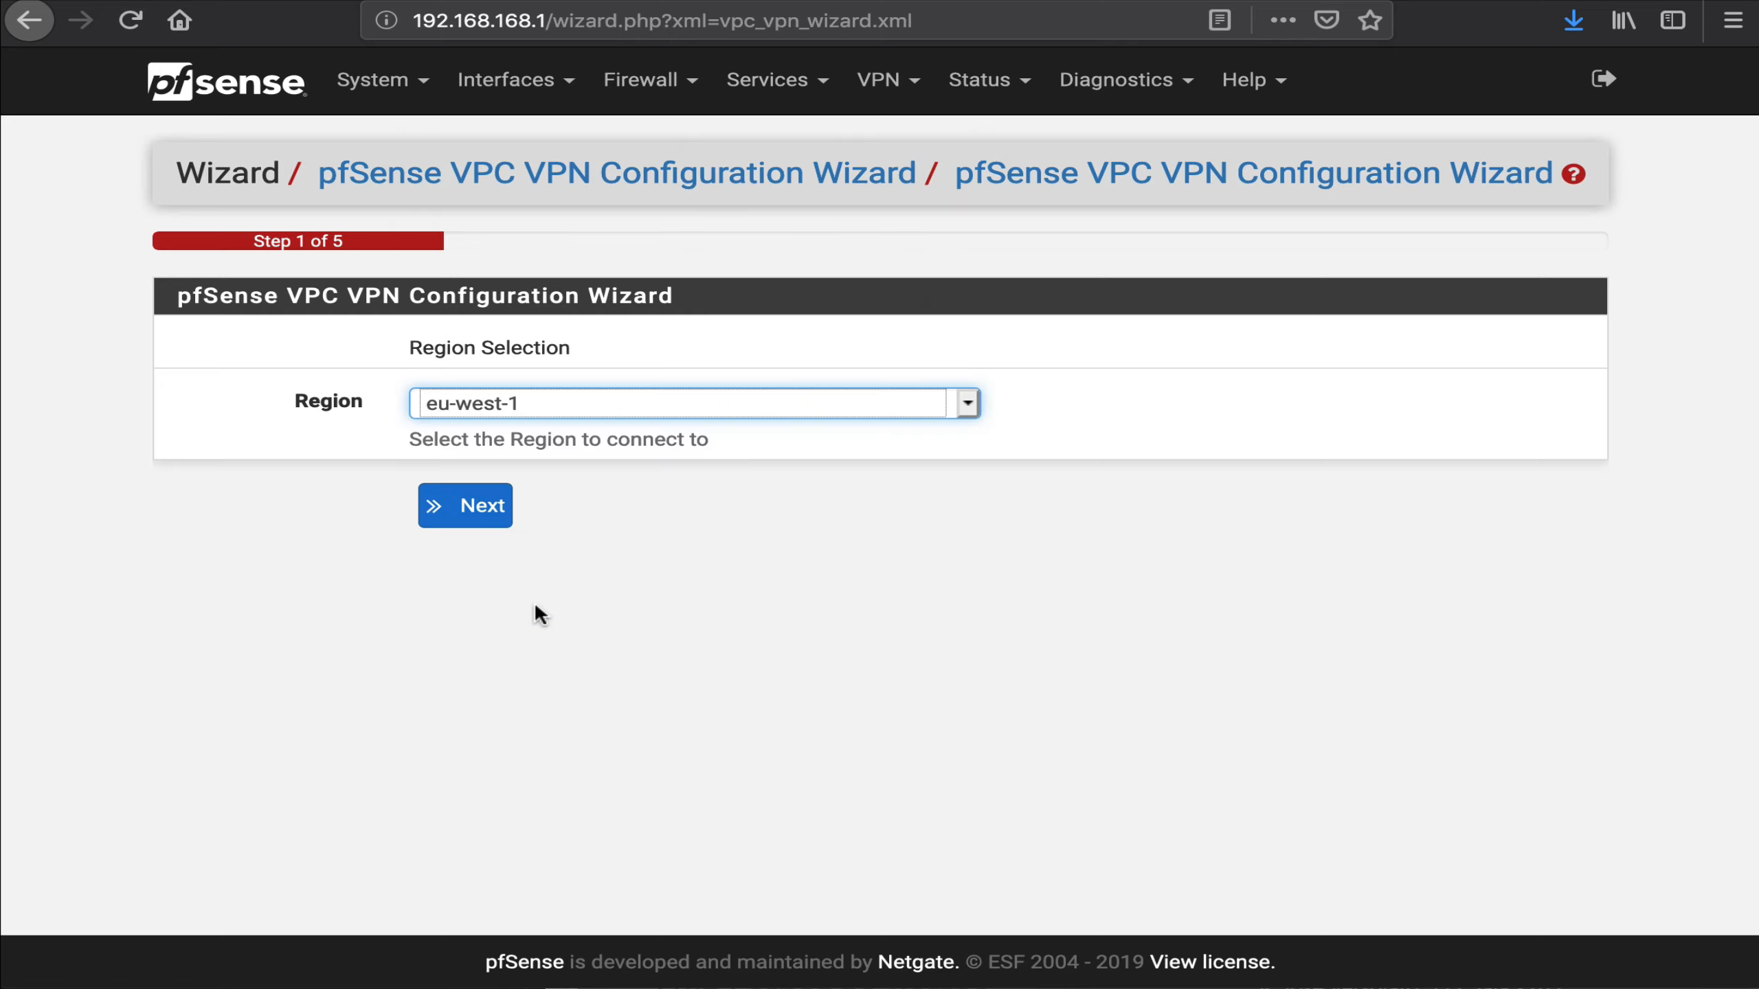
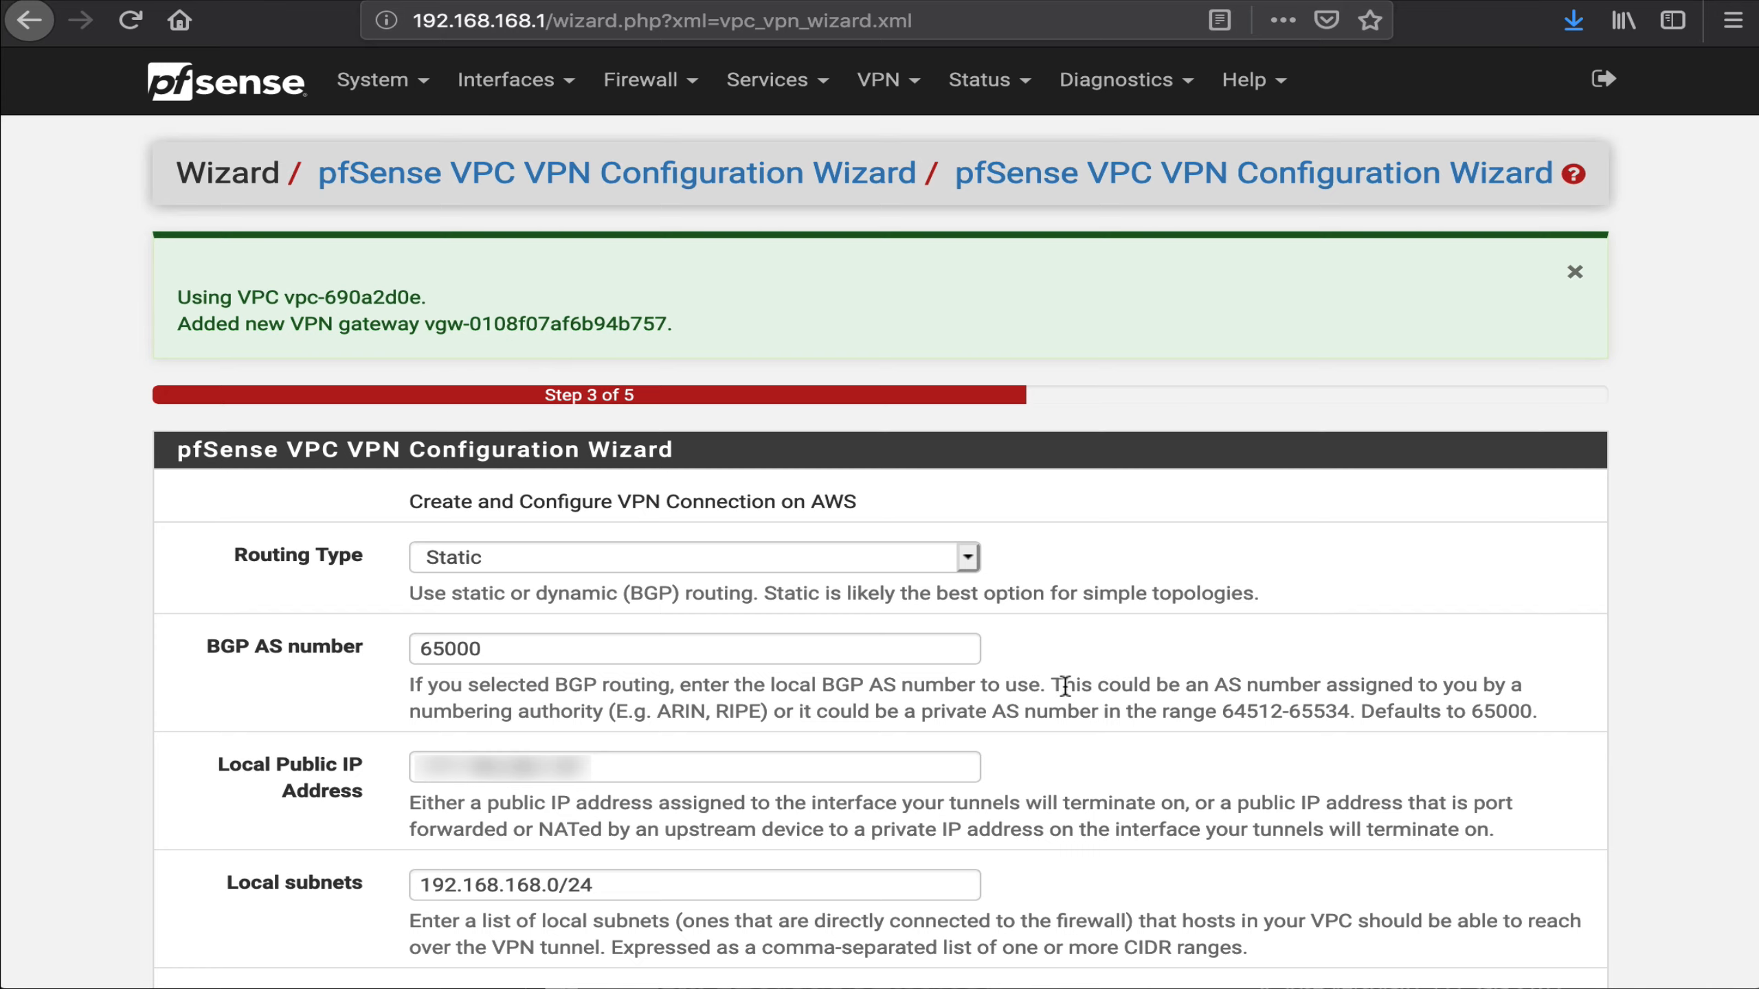
# - Enable Update Security Groups for the static-routed VPN connection and submit the AWS connection settings
pyautogui.scroll(-3, 1061, 683)
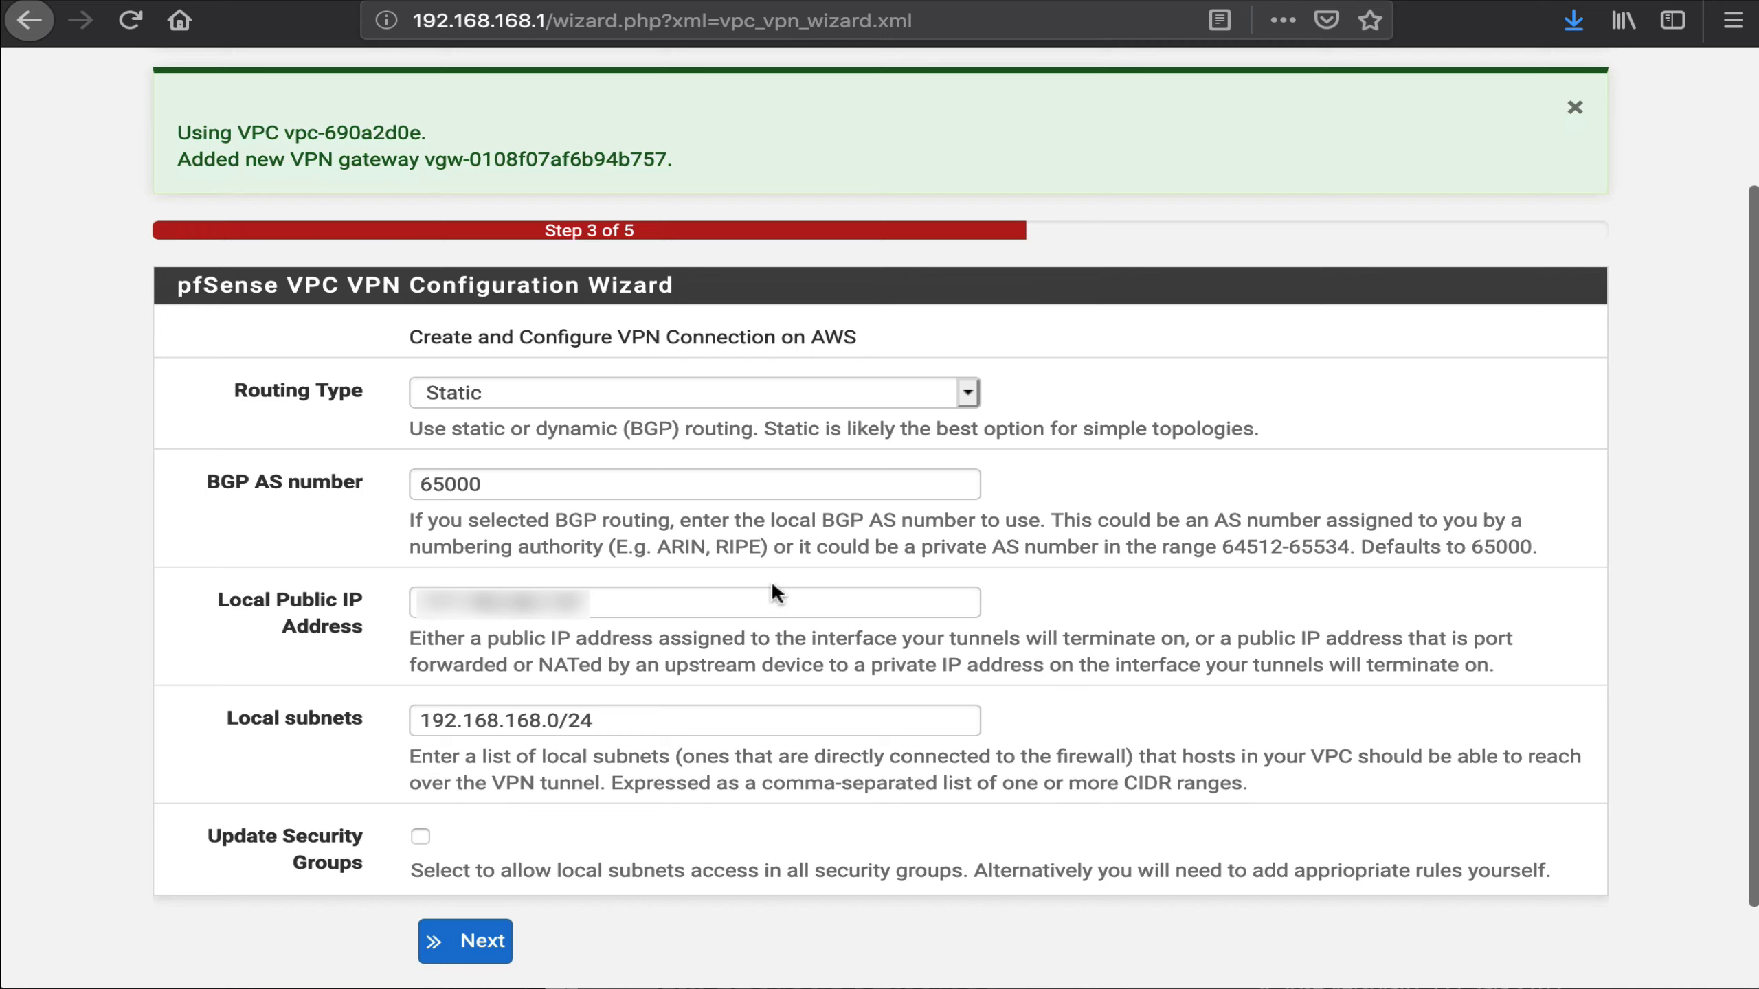
pyautogui.click(714, 603)
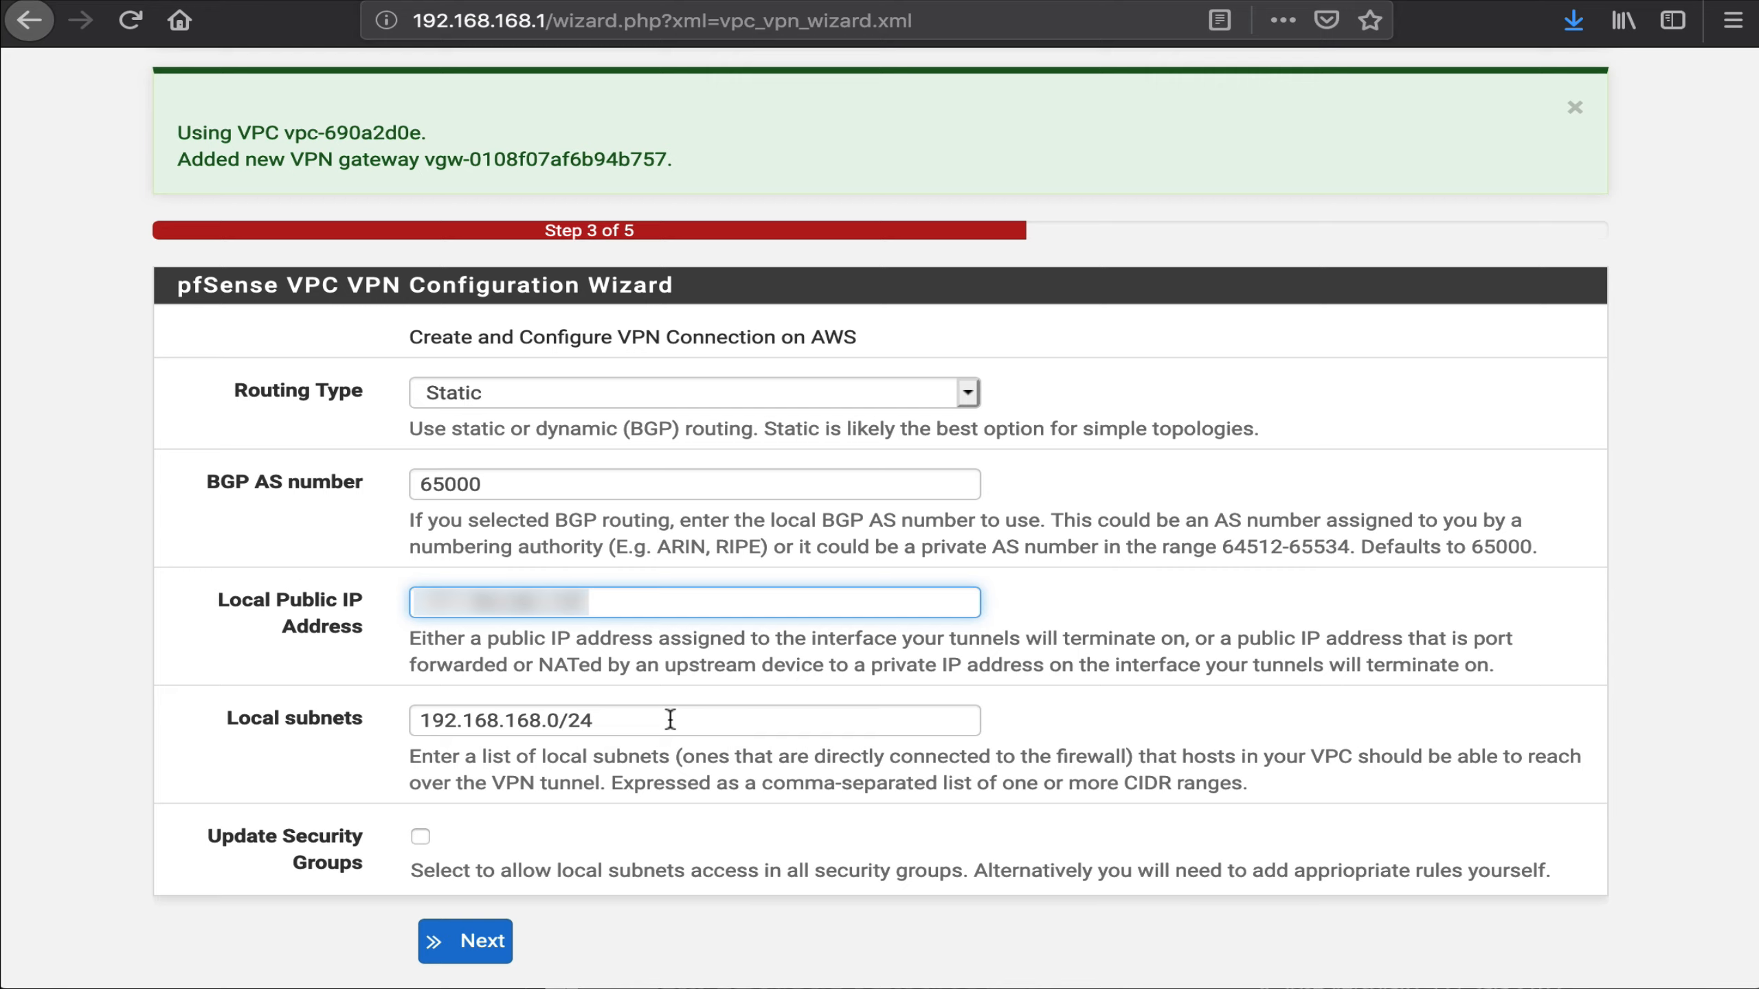
pyautogui.click(421, 836)
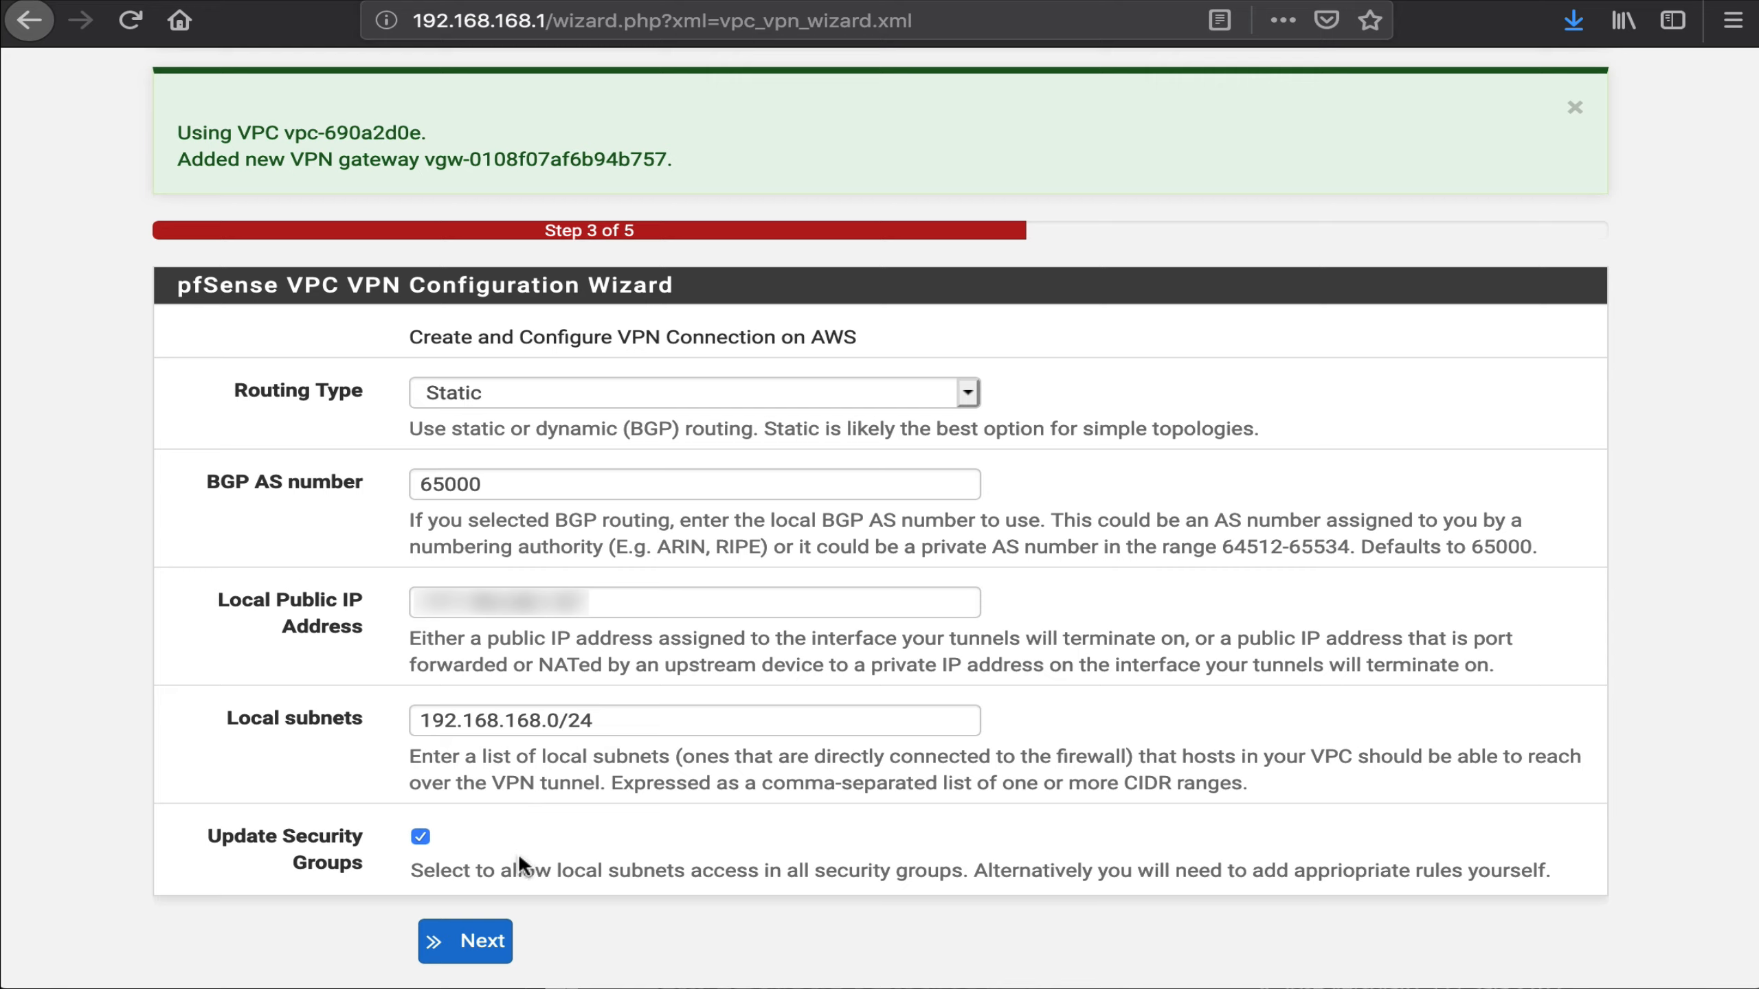
pyautogui.click(472, 942)
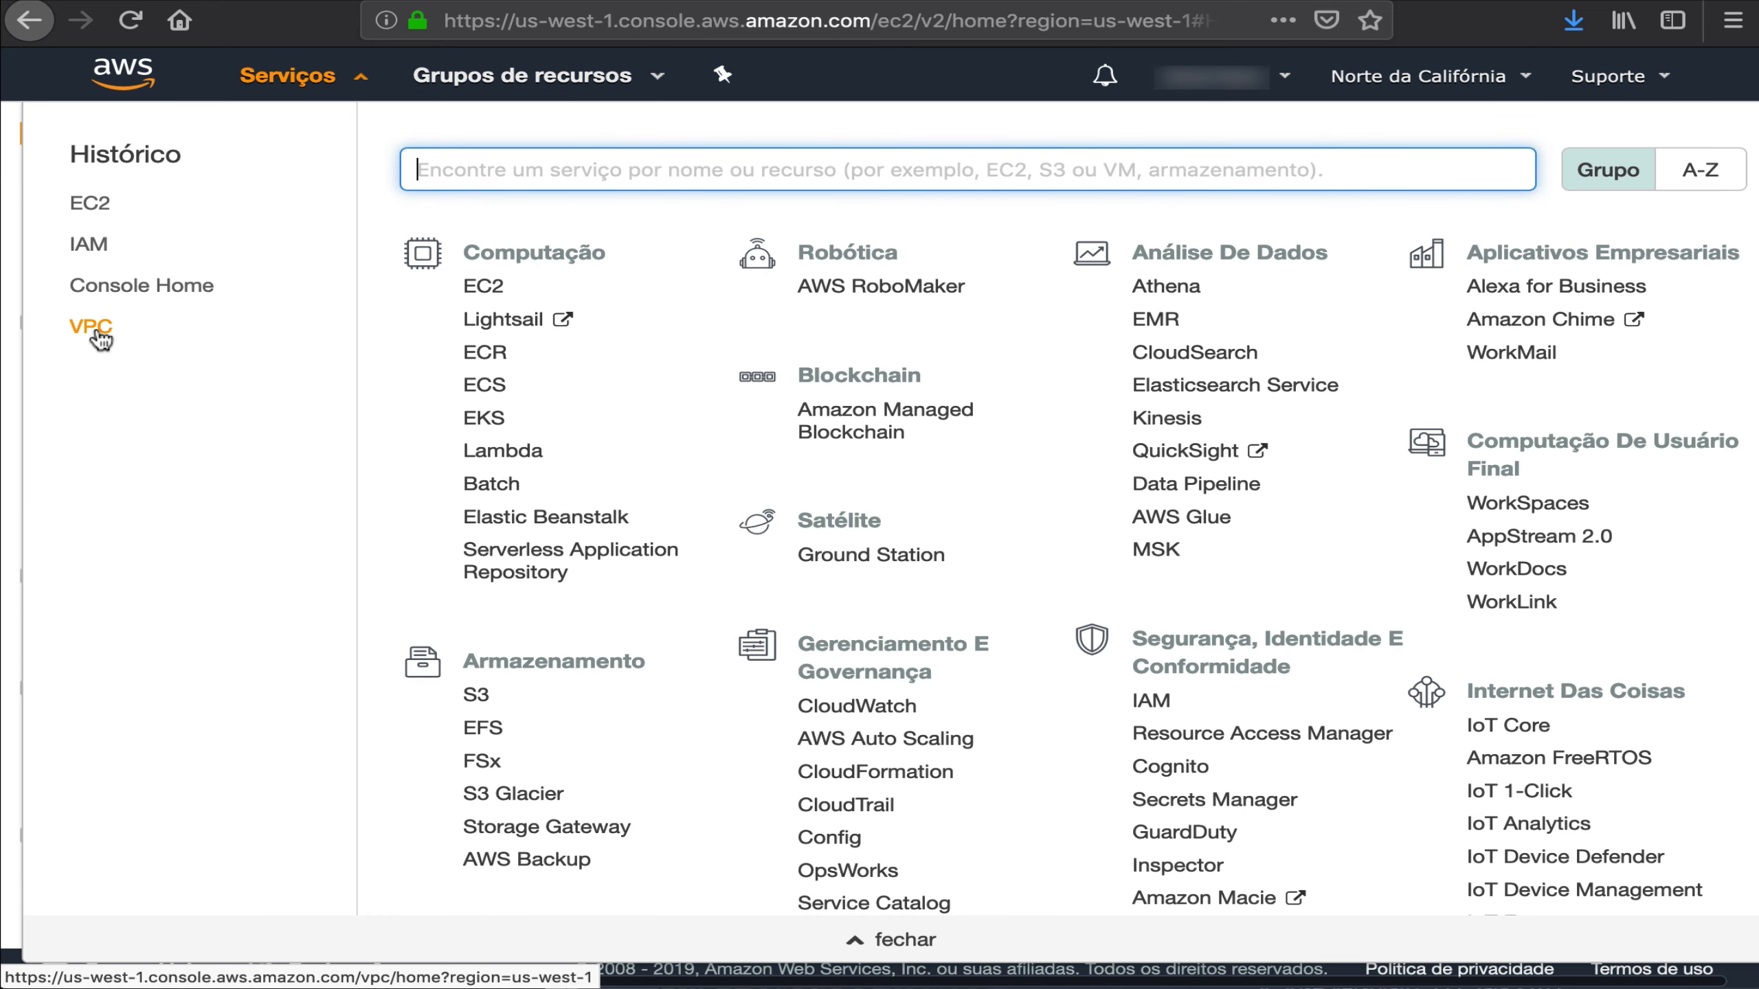
# - In the AWS console, go to the VPC service and show its Site-to-Site VPN Connections
pyautogui.click(91, 327)
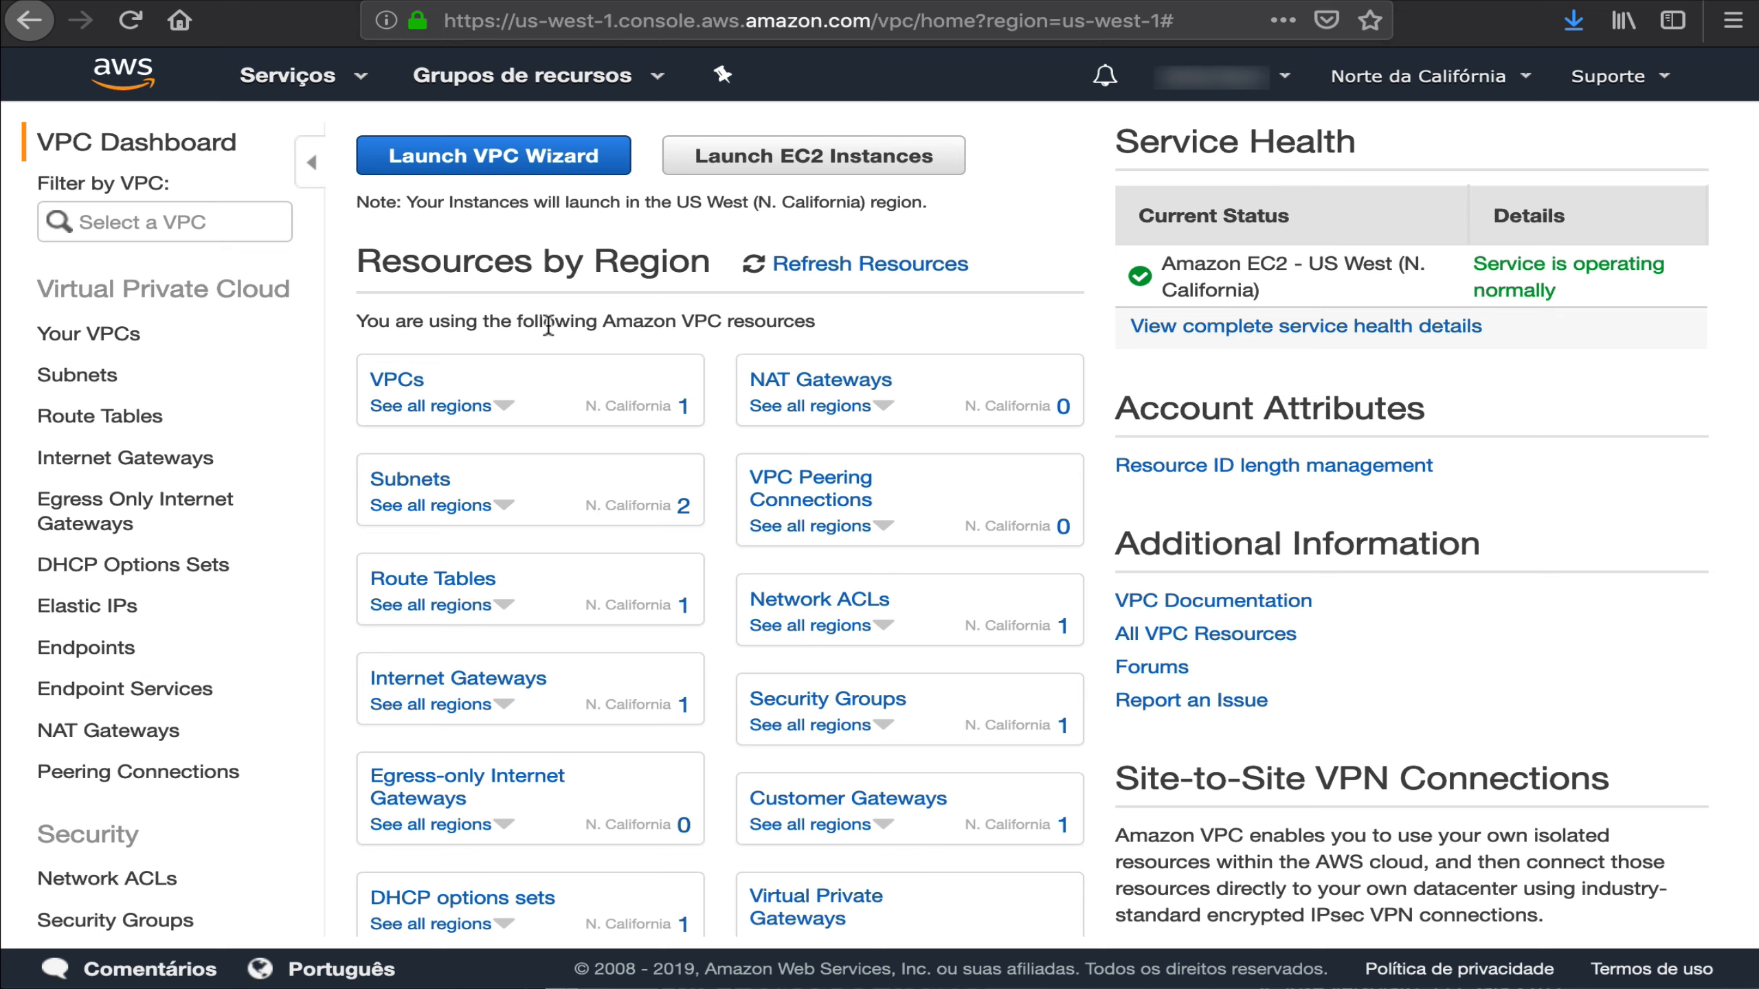
pyautogui.scroll(-4, 267, 550)
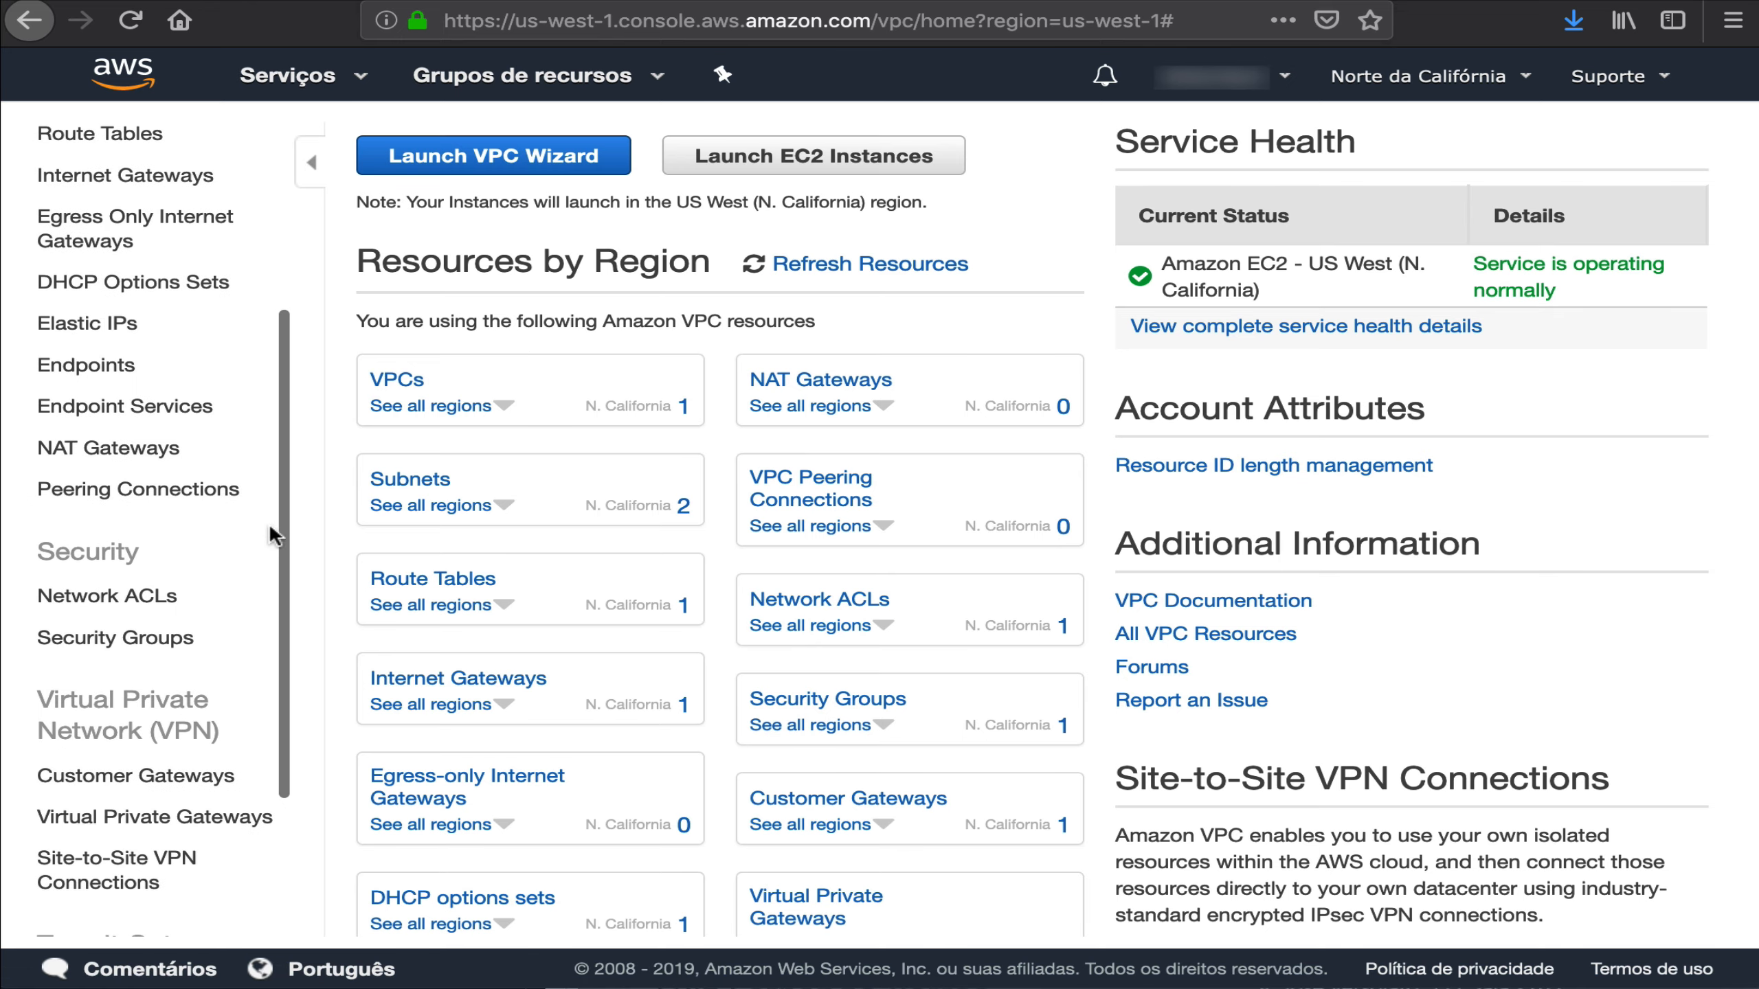
pyautogui.scroll(-2, 200, 644)
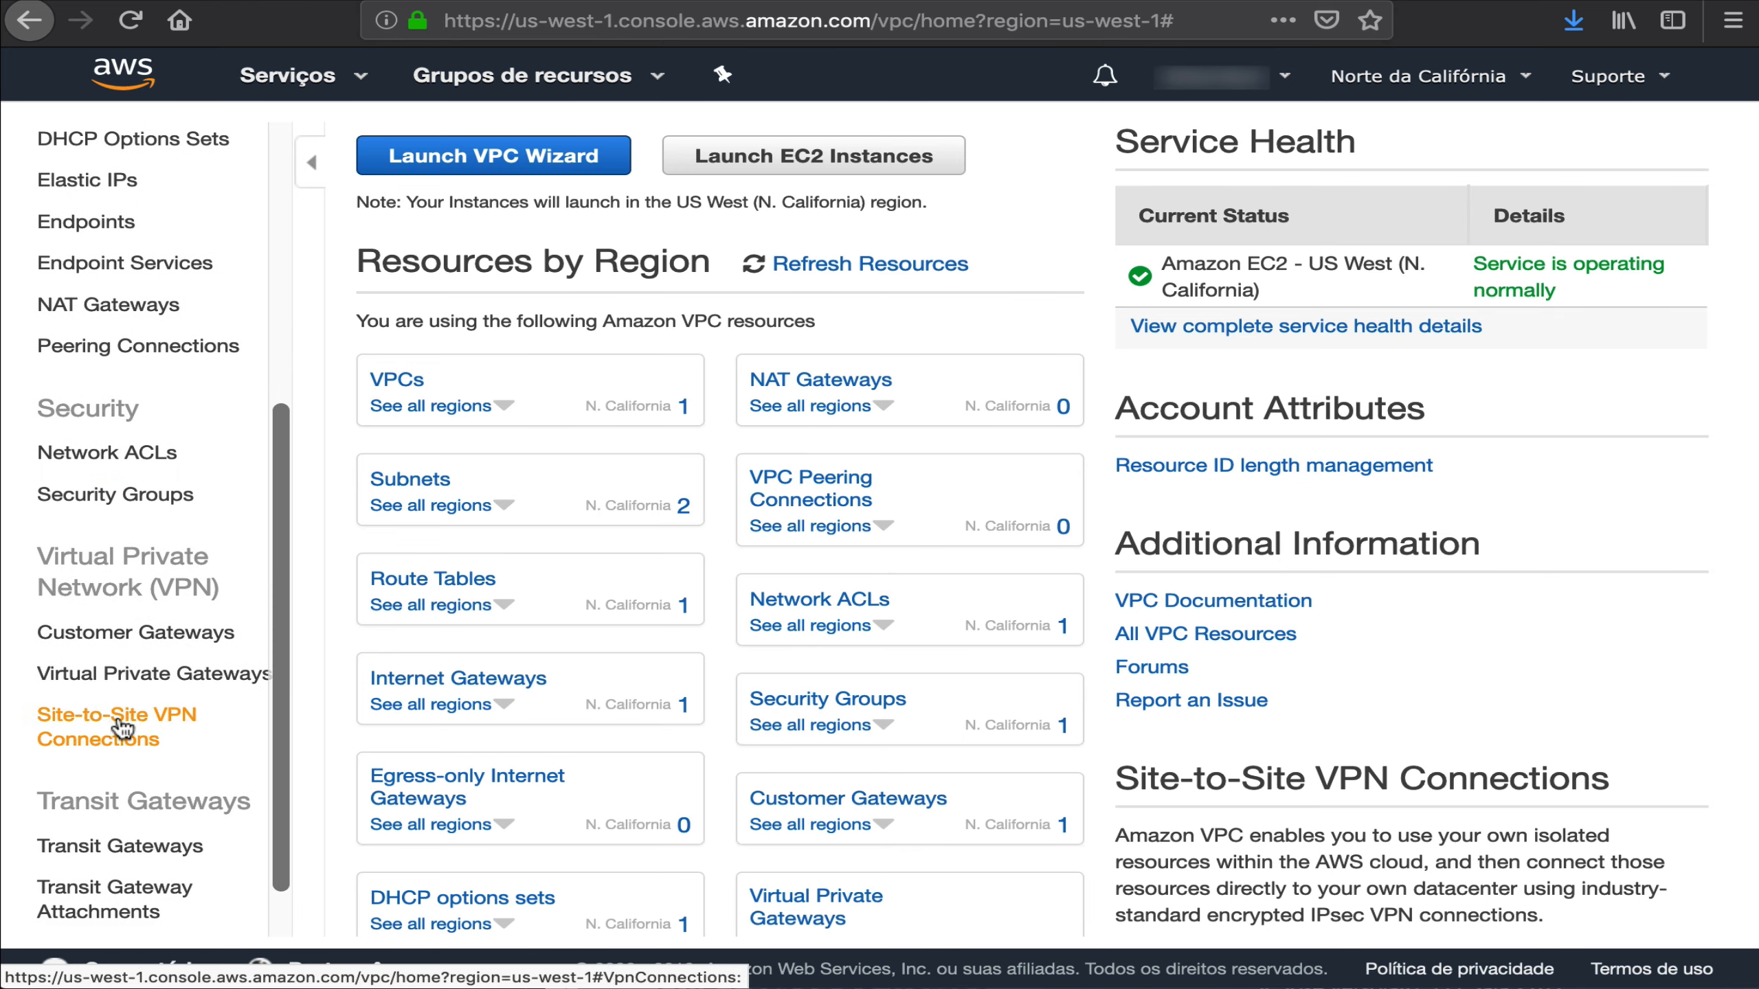
pyautogui.click(113, 737)
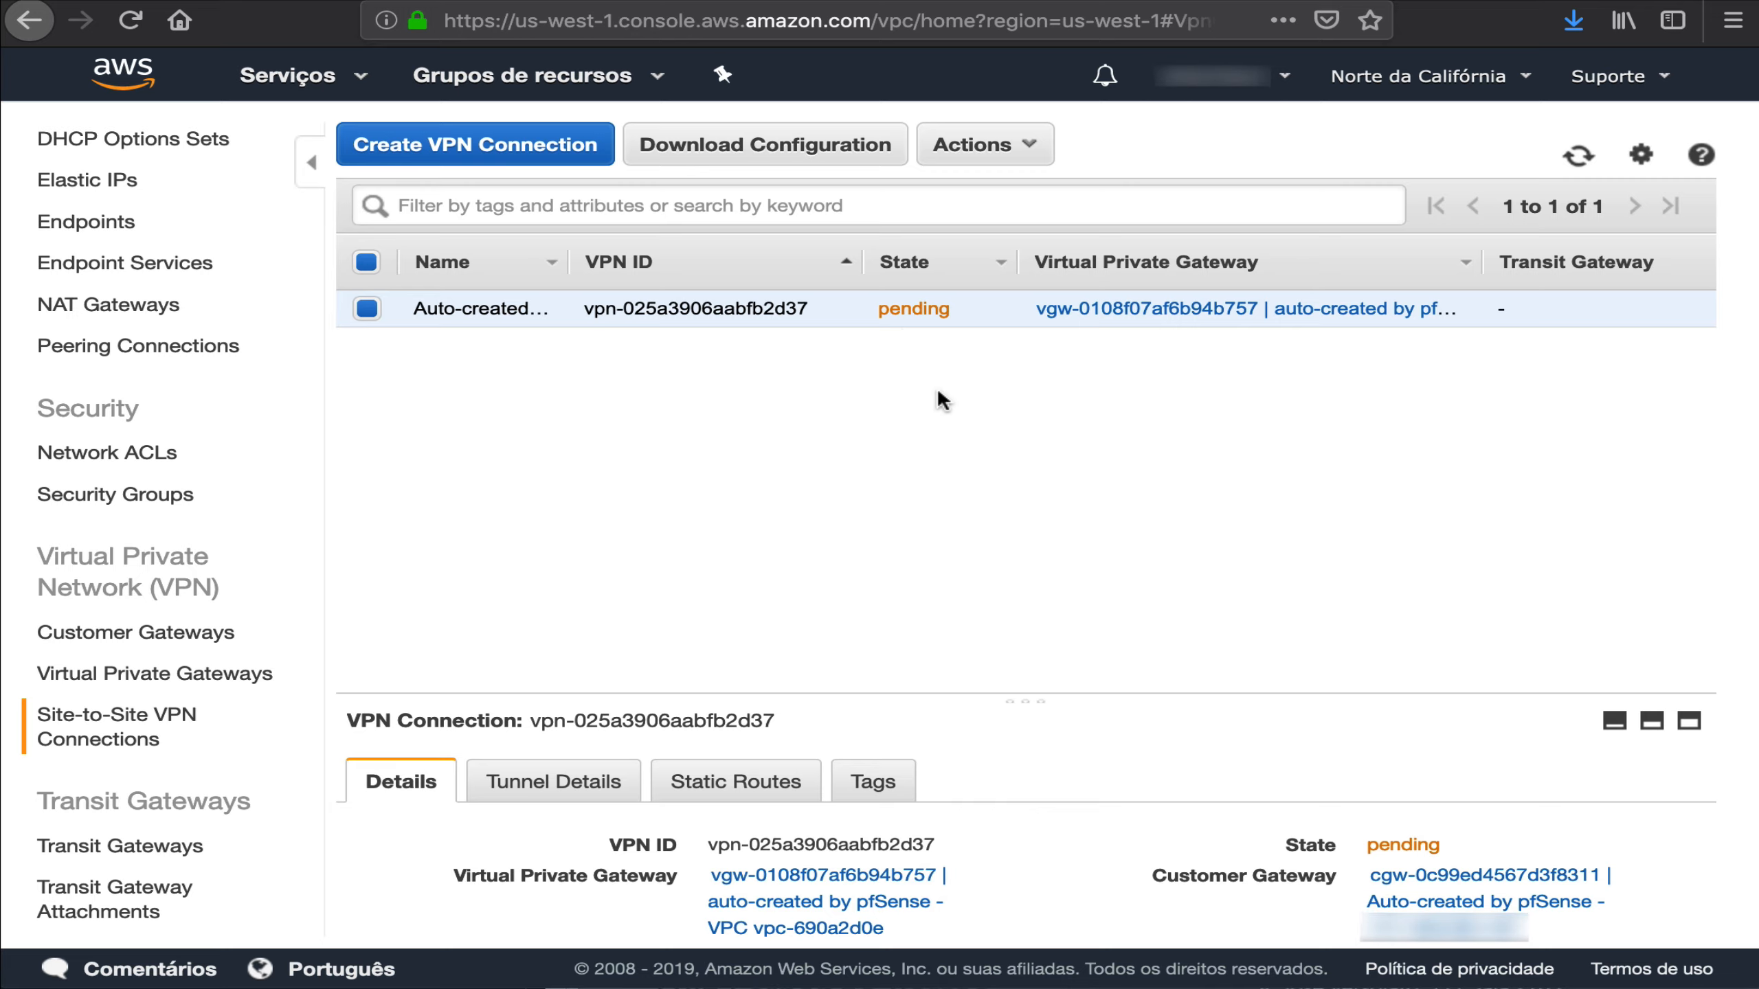
# - Check the pfSense wizard page's progress and refresh the AWS VPN connection list
pyautogui.click(326, 1)
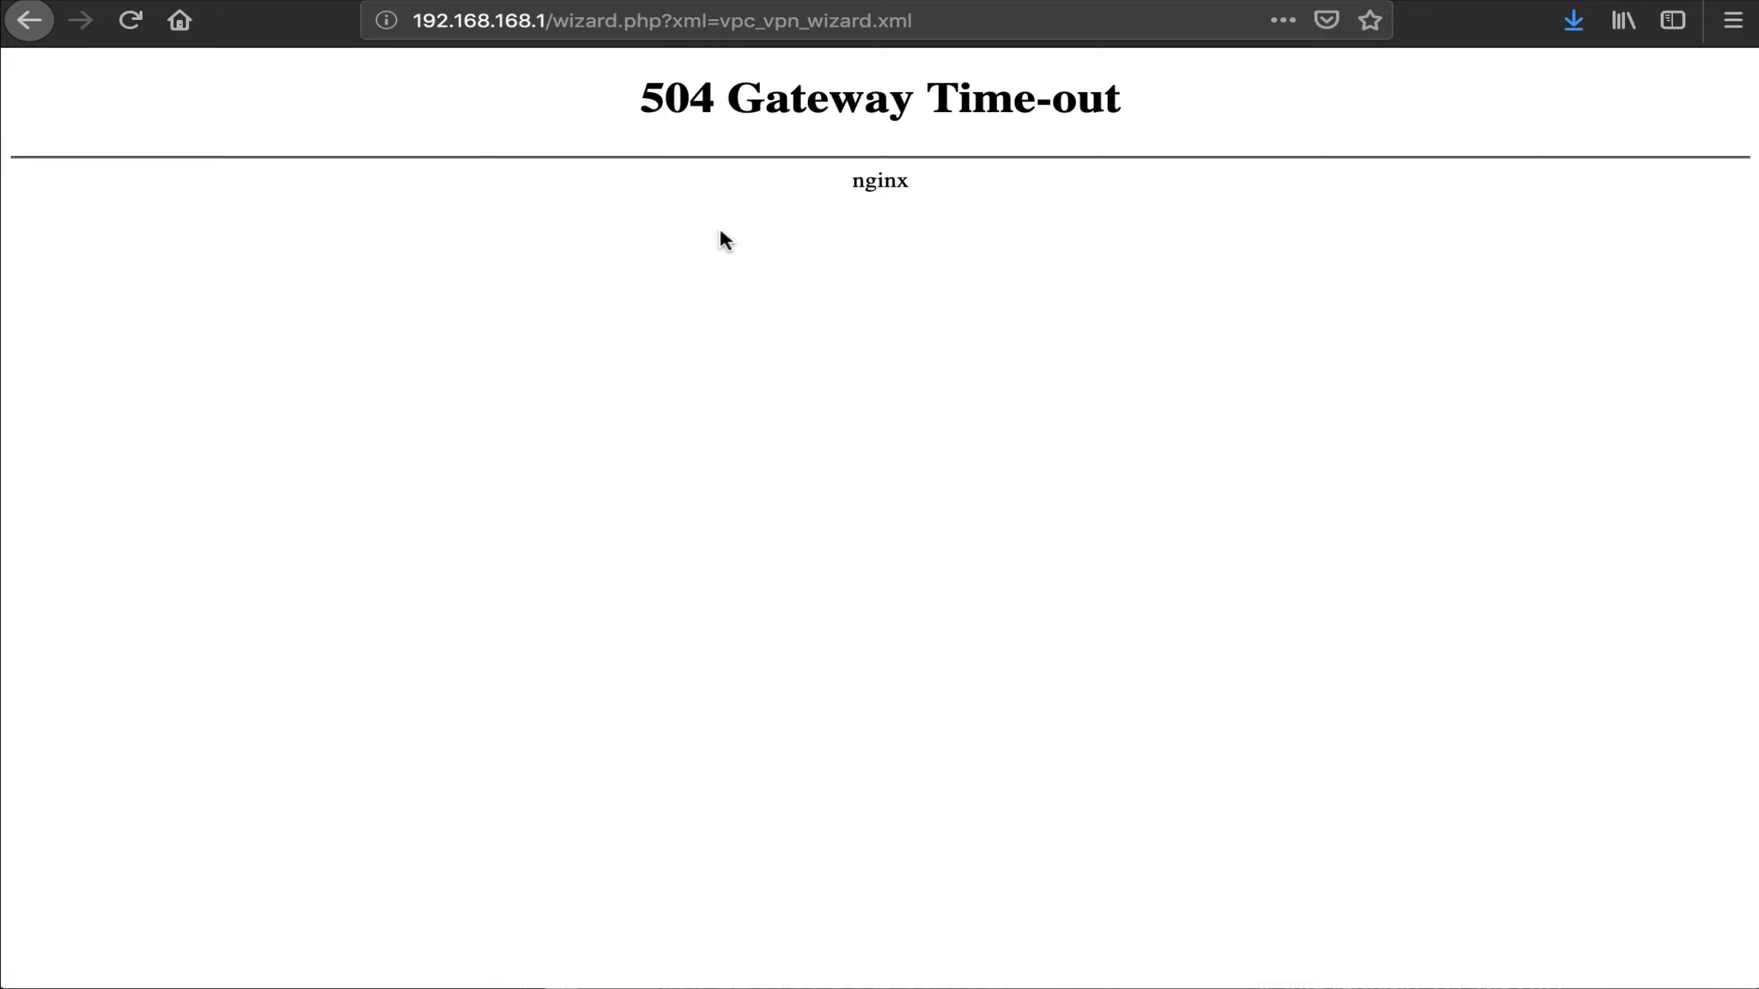
pyautogui.click(679, 2)
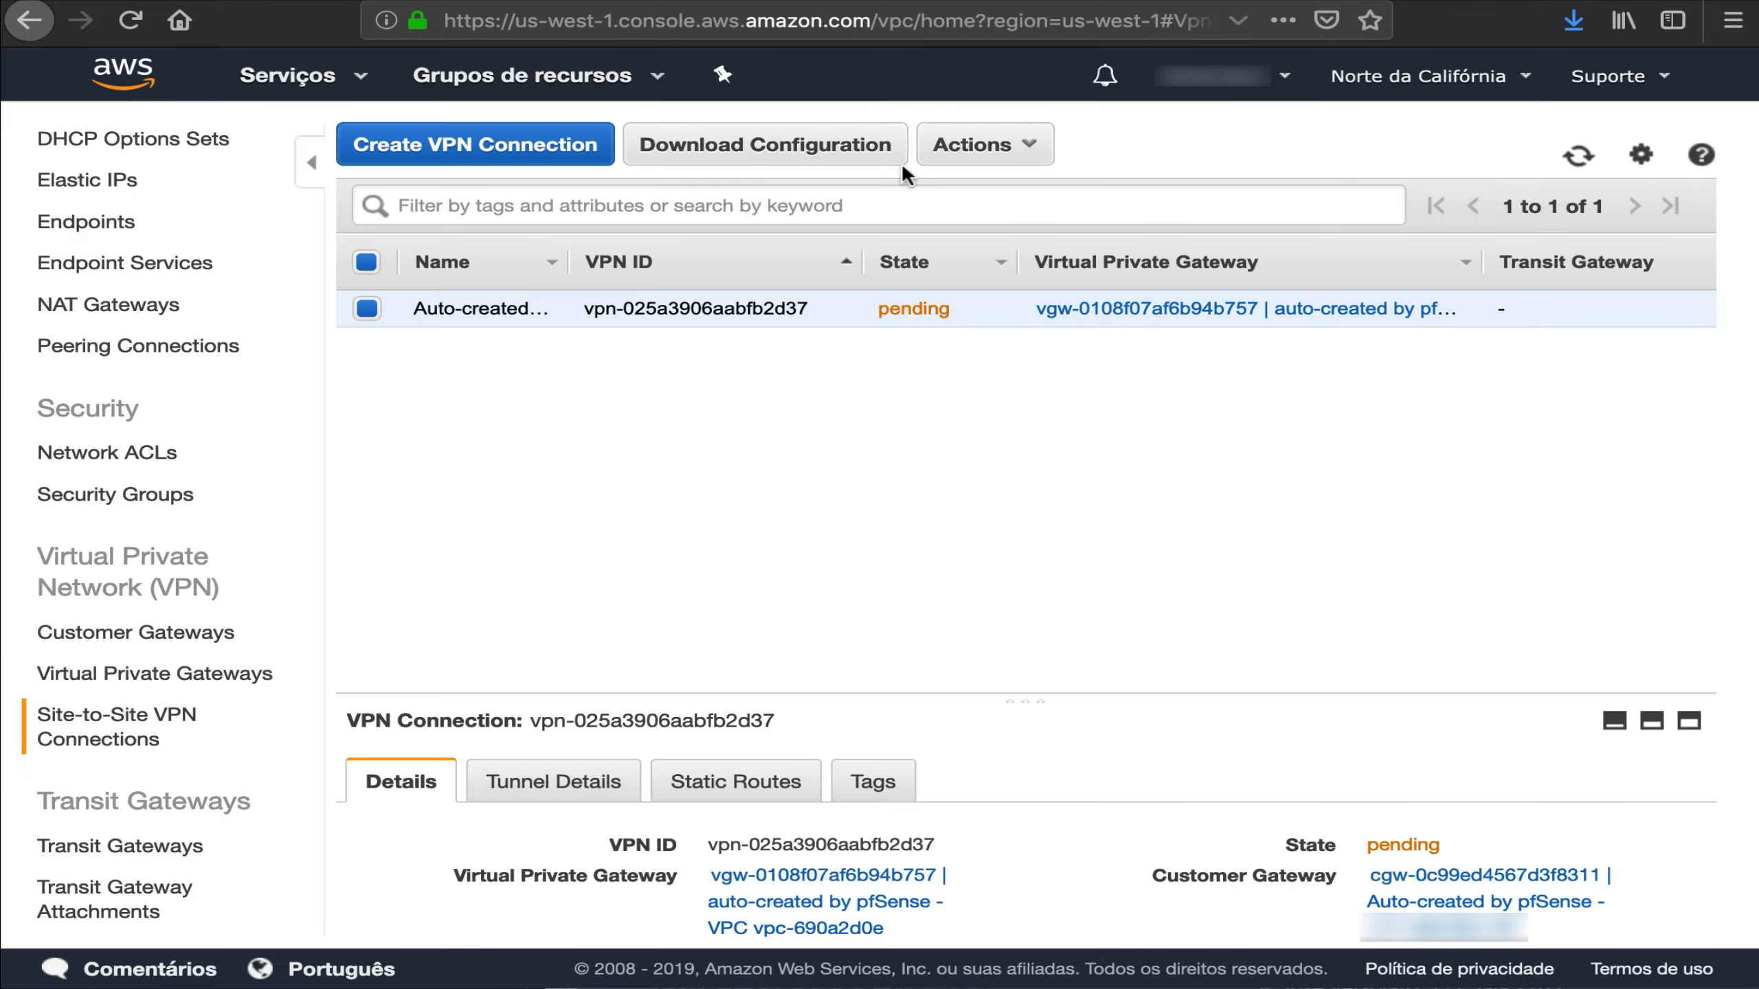
pyautogui.click(1579, 155)
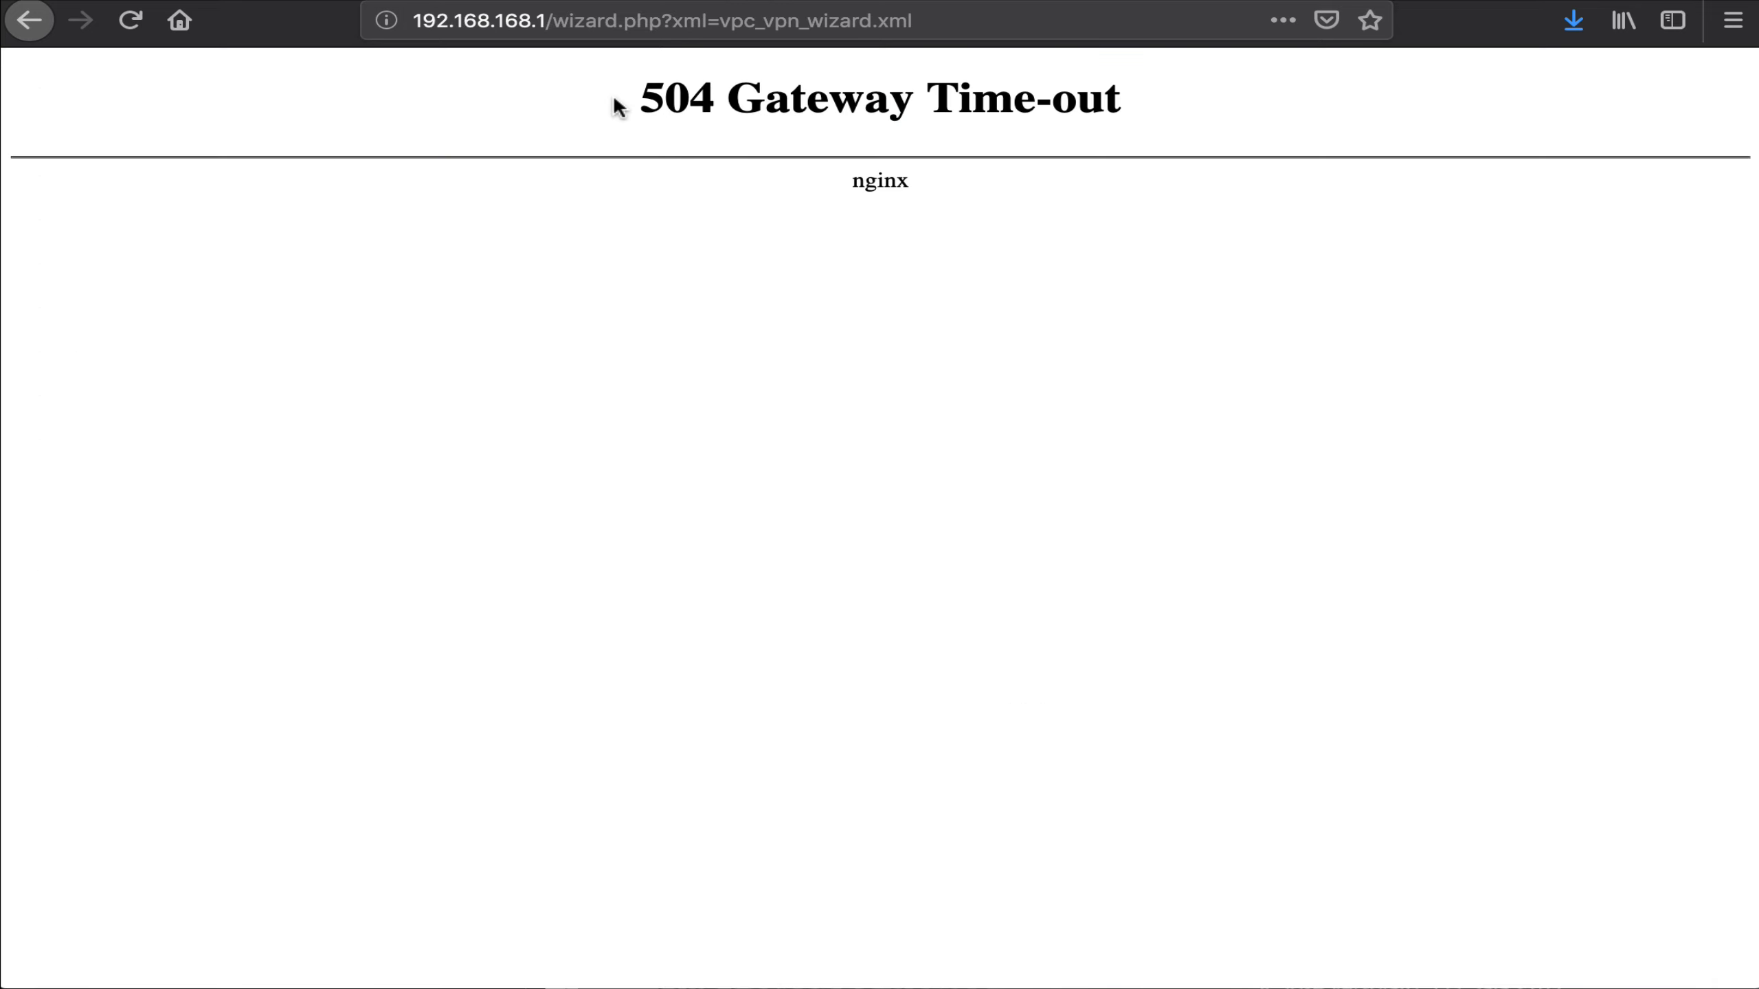
# - Return to the pfSense dashboard at 192.168.168.1 and start the AWS VPC VPN Wizard again
pyautogui.moveTo(551, 20); pyautogui.dragTo(1026, 24)
pyautogui.press('BackSpace')
pyautogui.press('BackSpace')
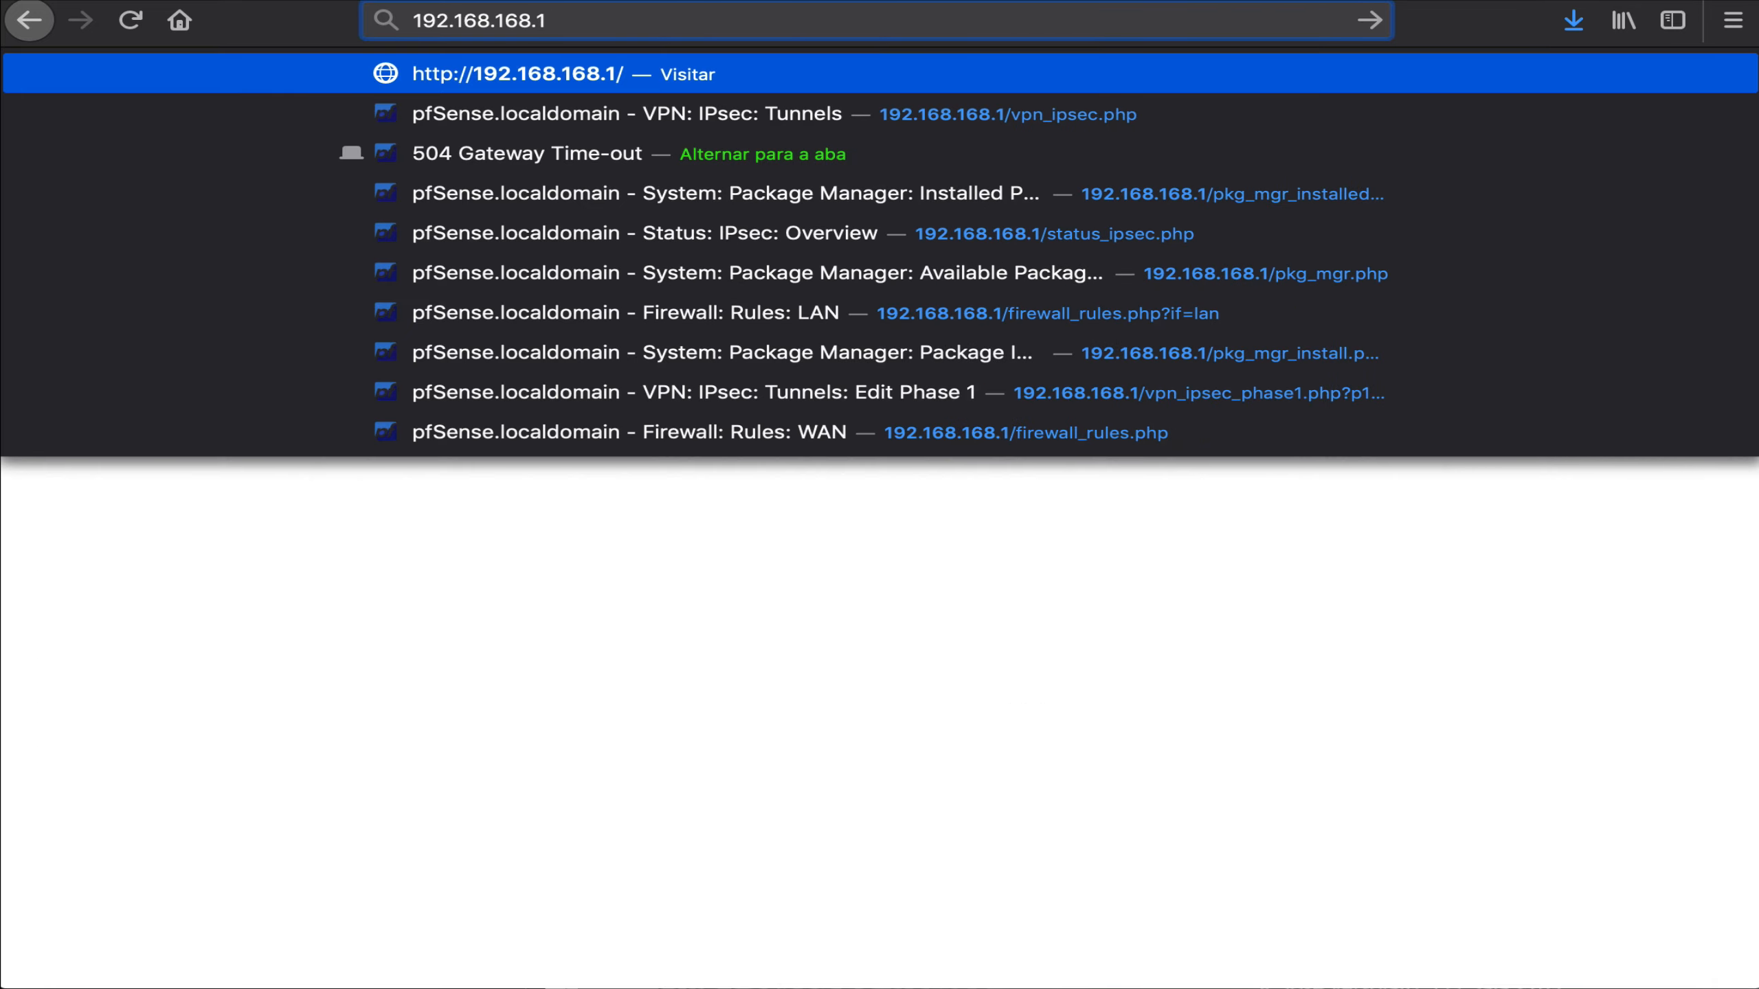
pyautogui.press('Return')
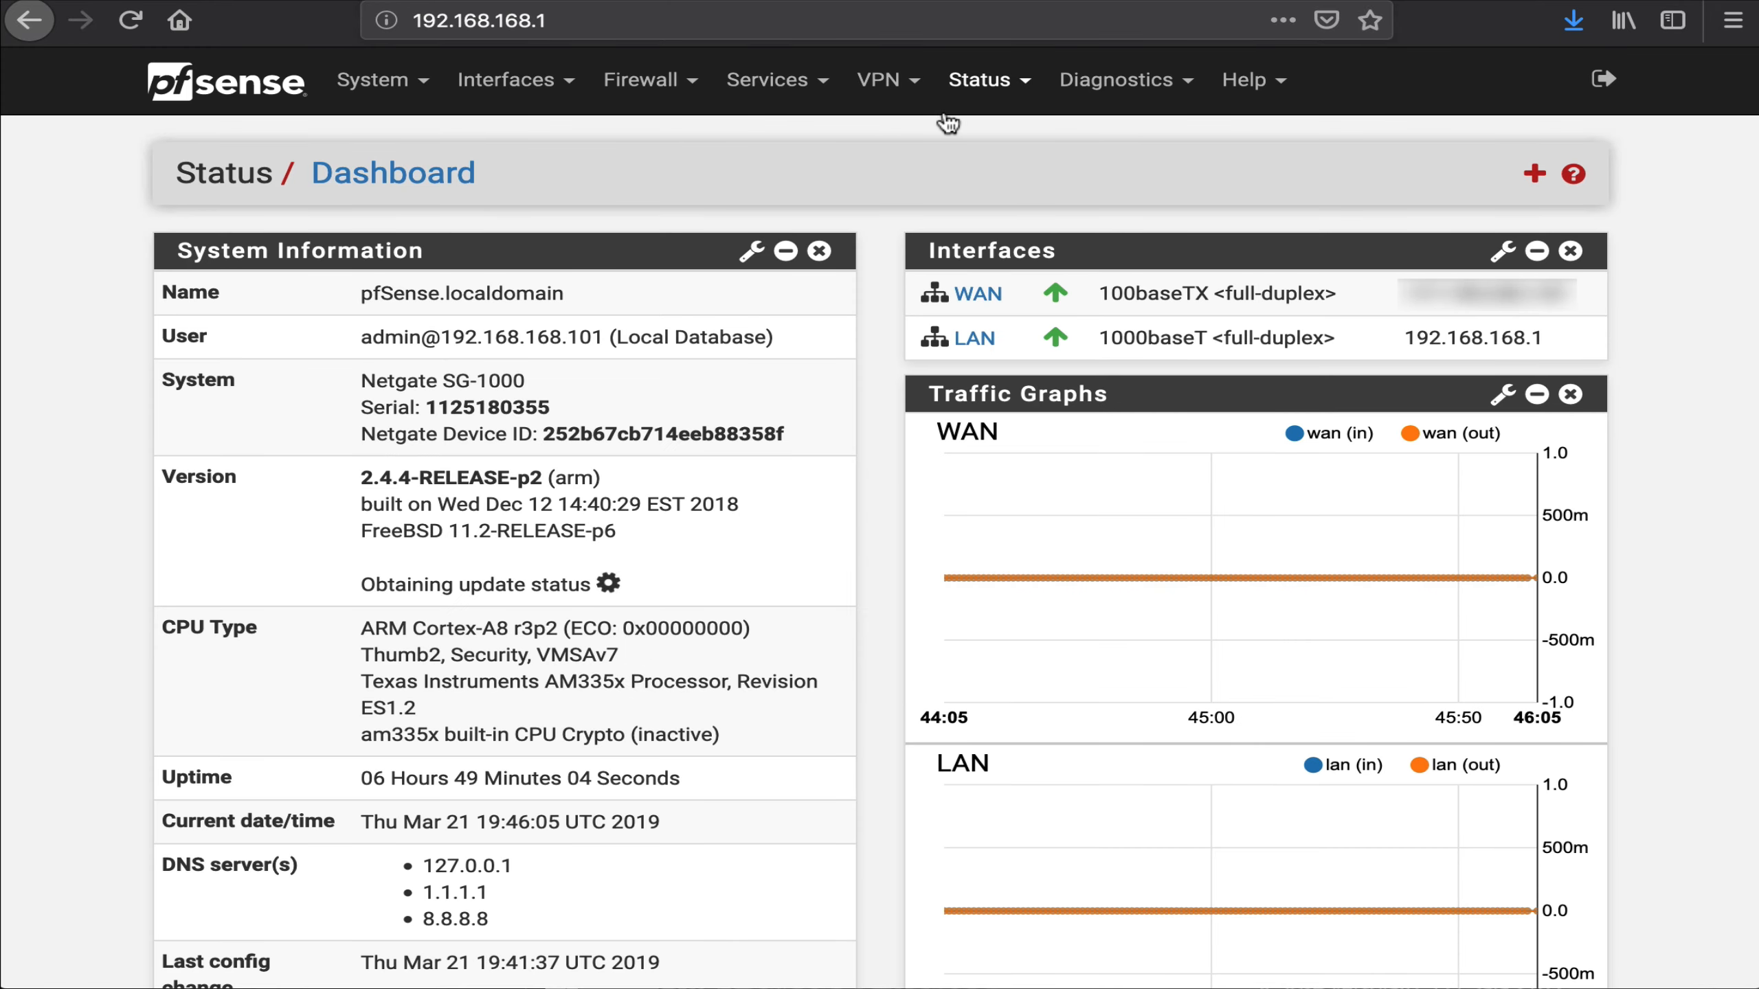
pyautogui.click(887, 102)
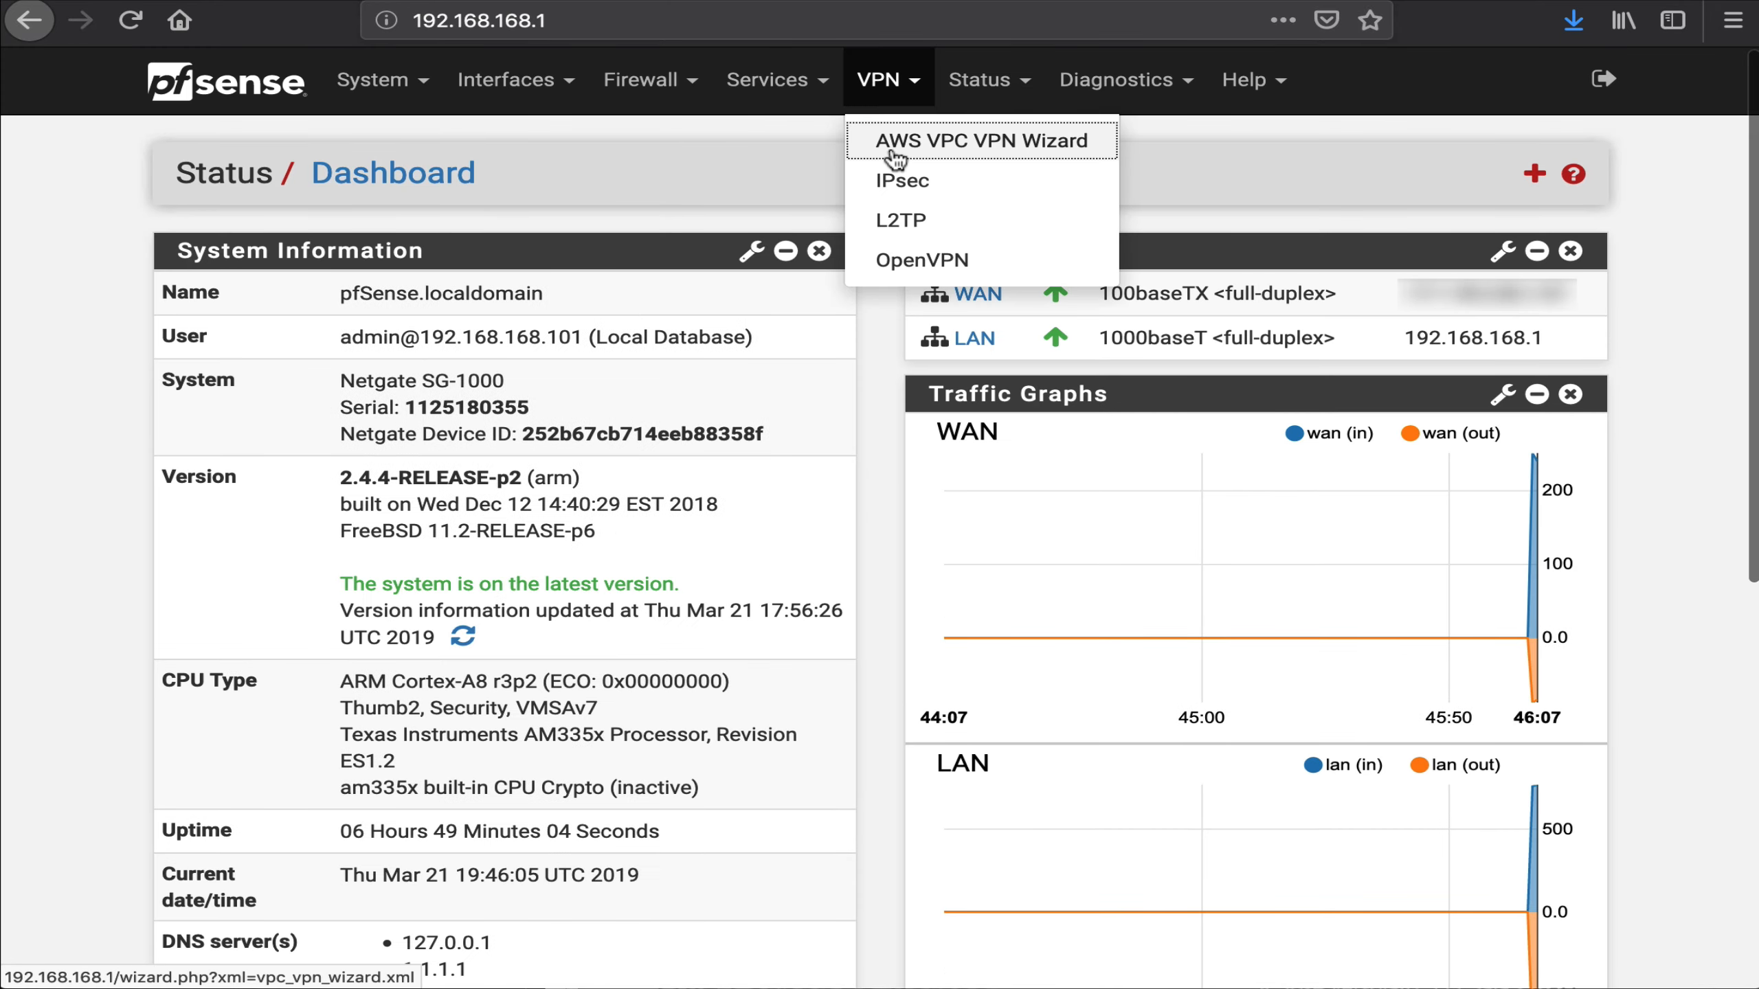
pyautogui.click(893, 143)
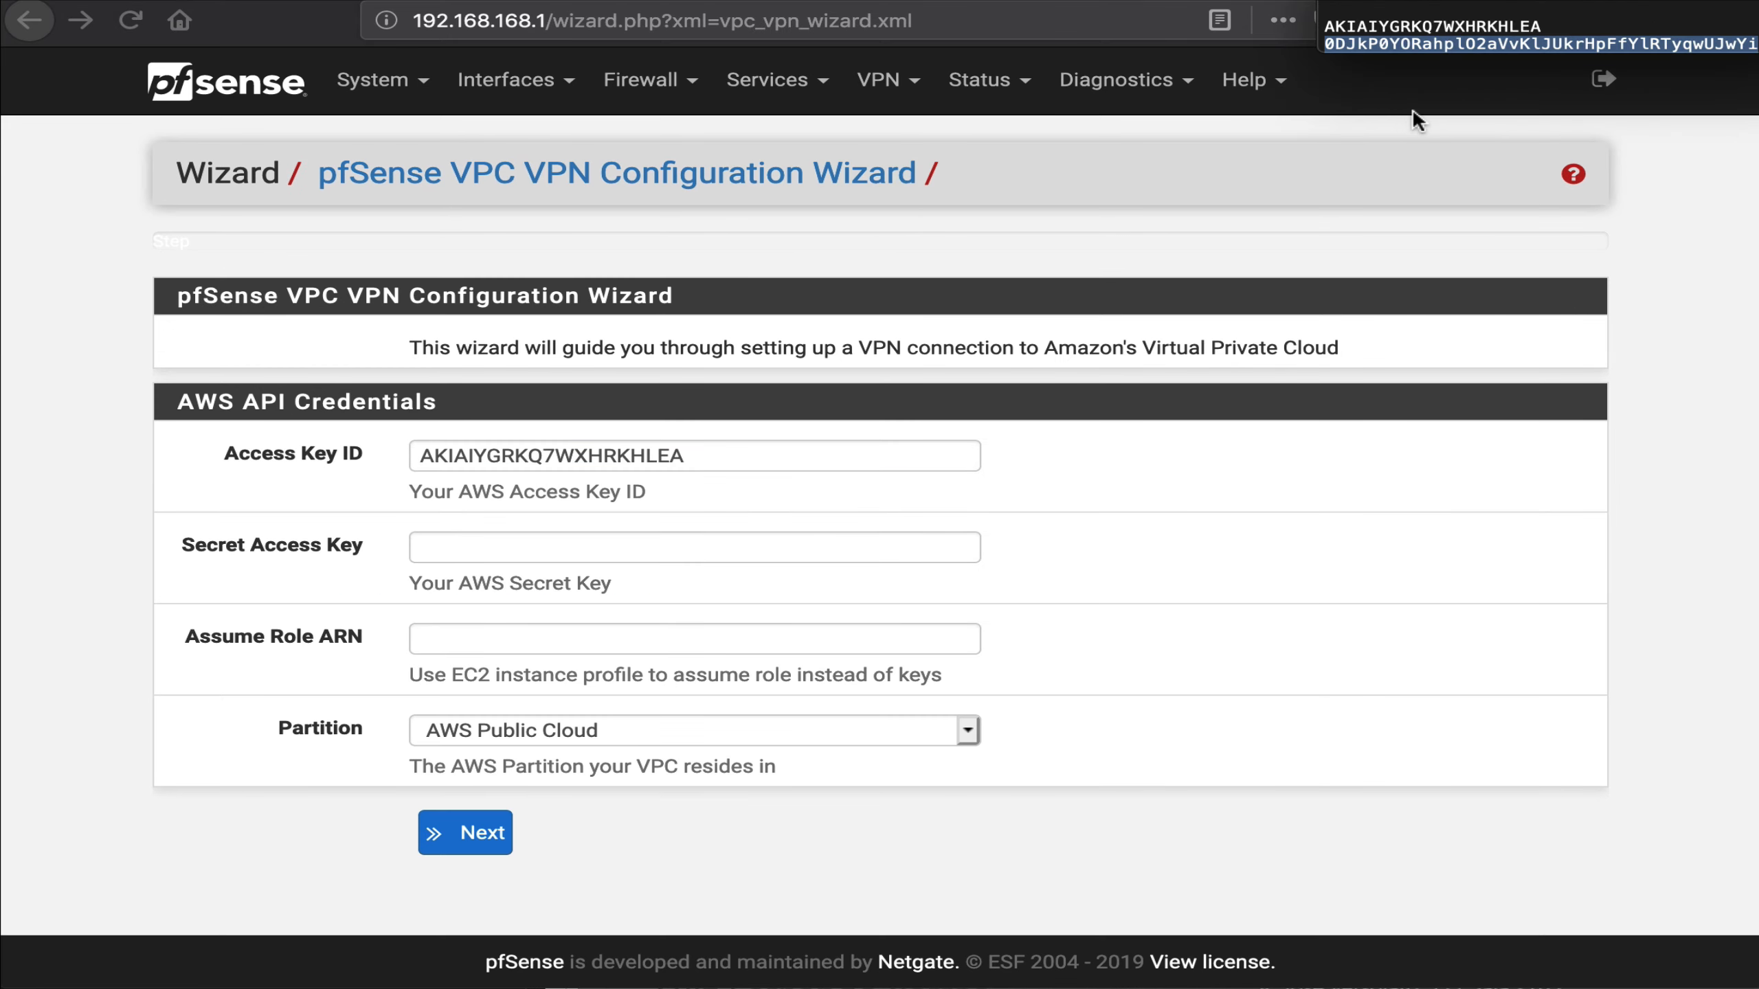
# - Fill in the AWS access key ID and secret access key in the restarted wizard and submit the credentials
pyautogui.click(652, 534)
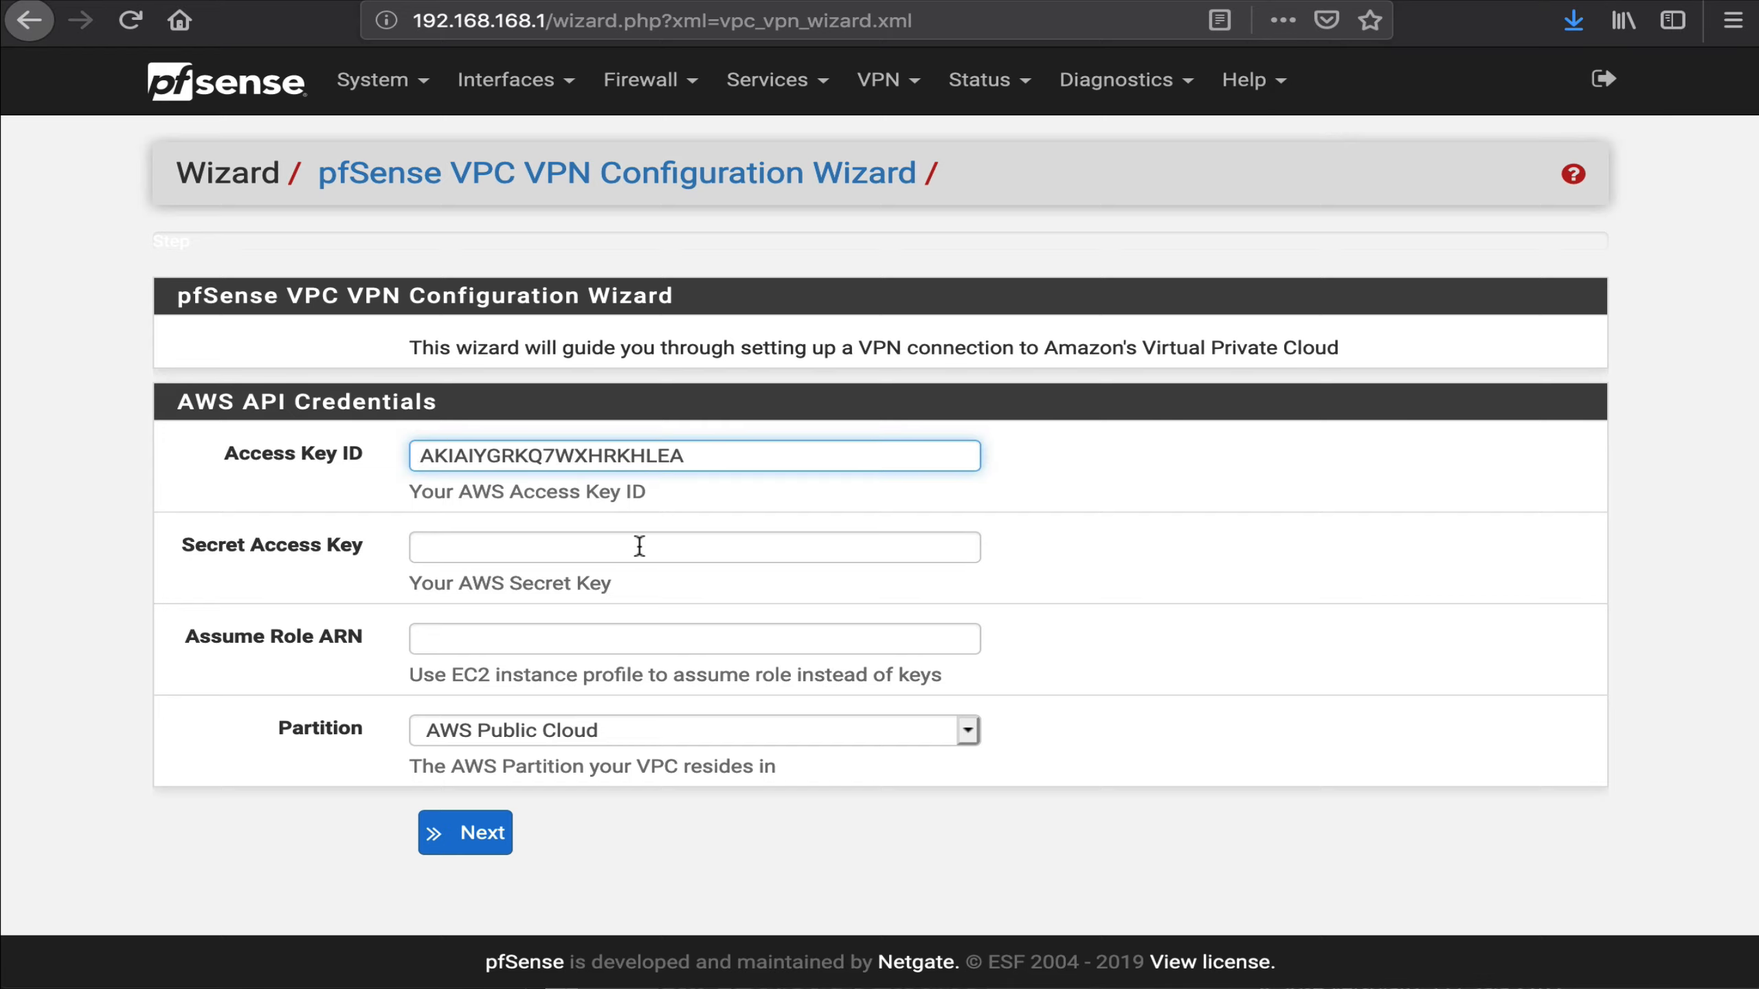
pyautogui.click(639, 546)
pyautogui.hotkey('ctrl', 'v')
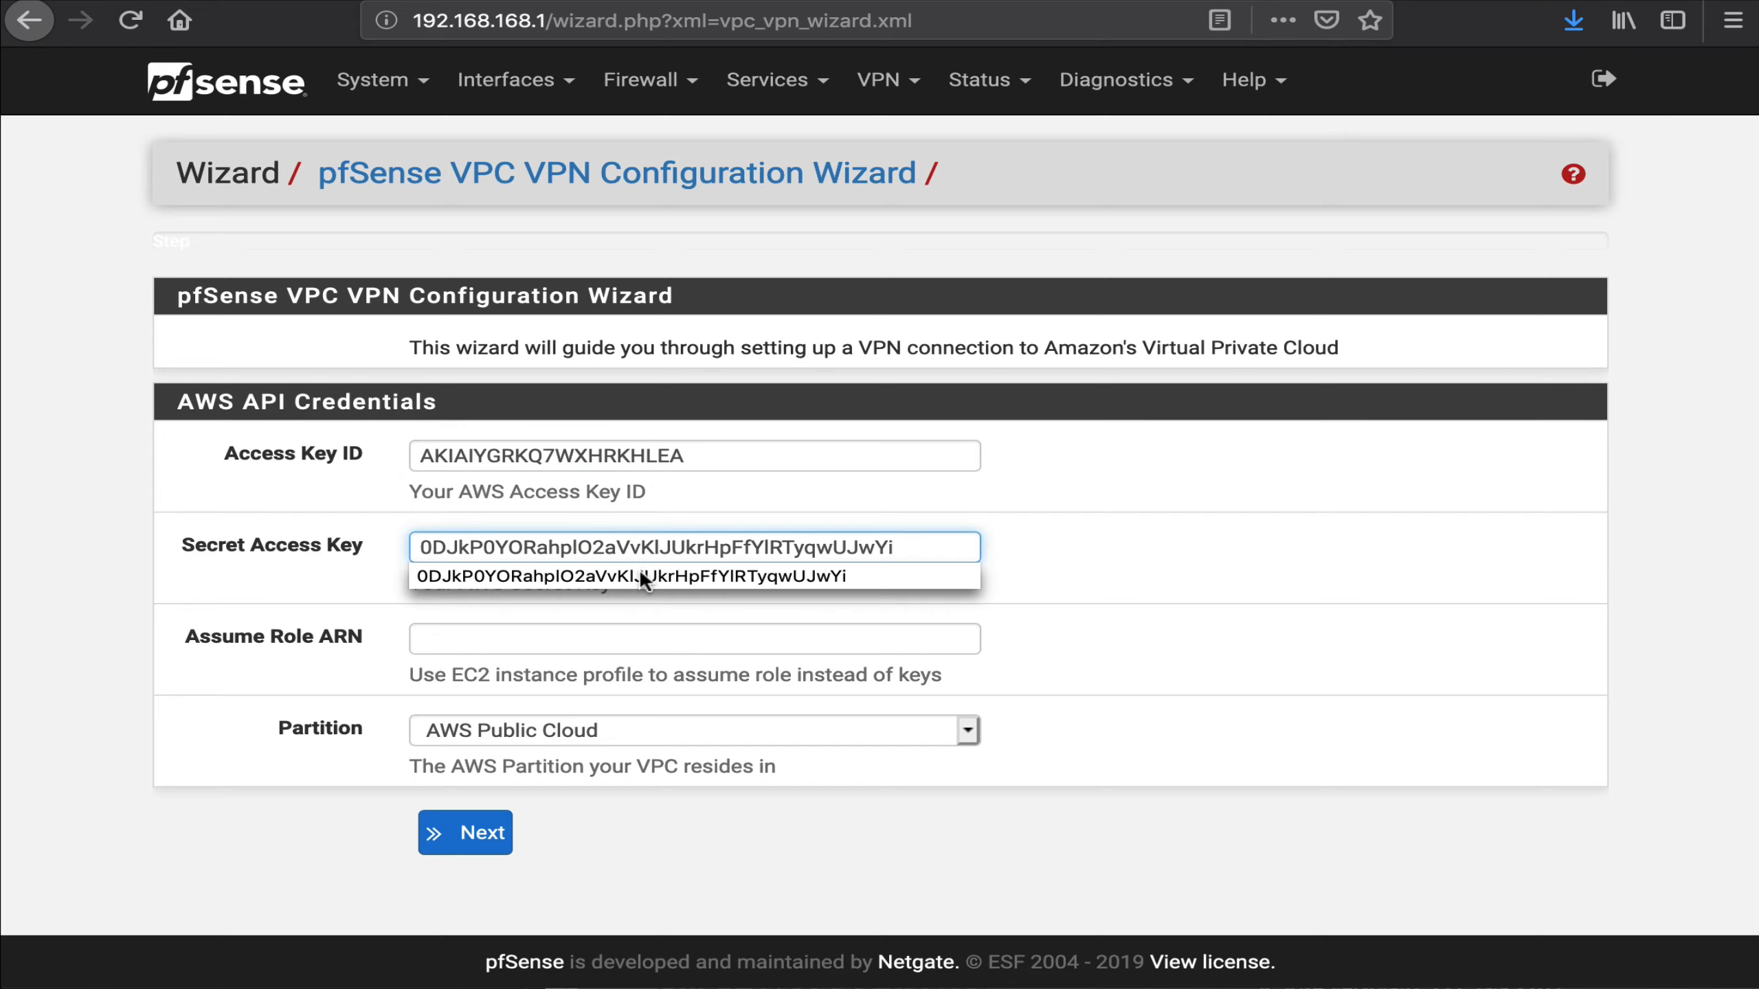
pyautogui.click(639, 570)
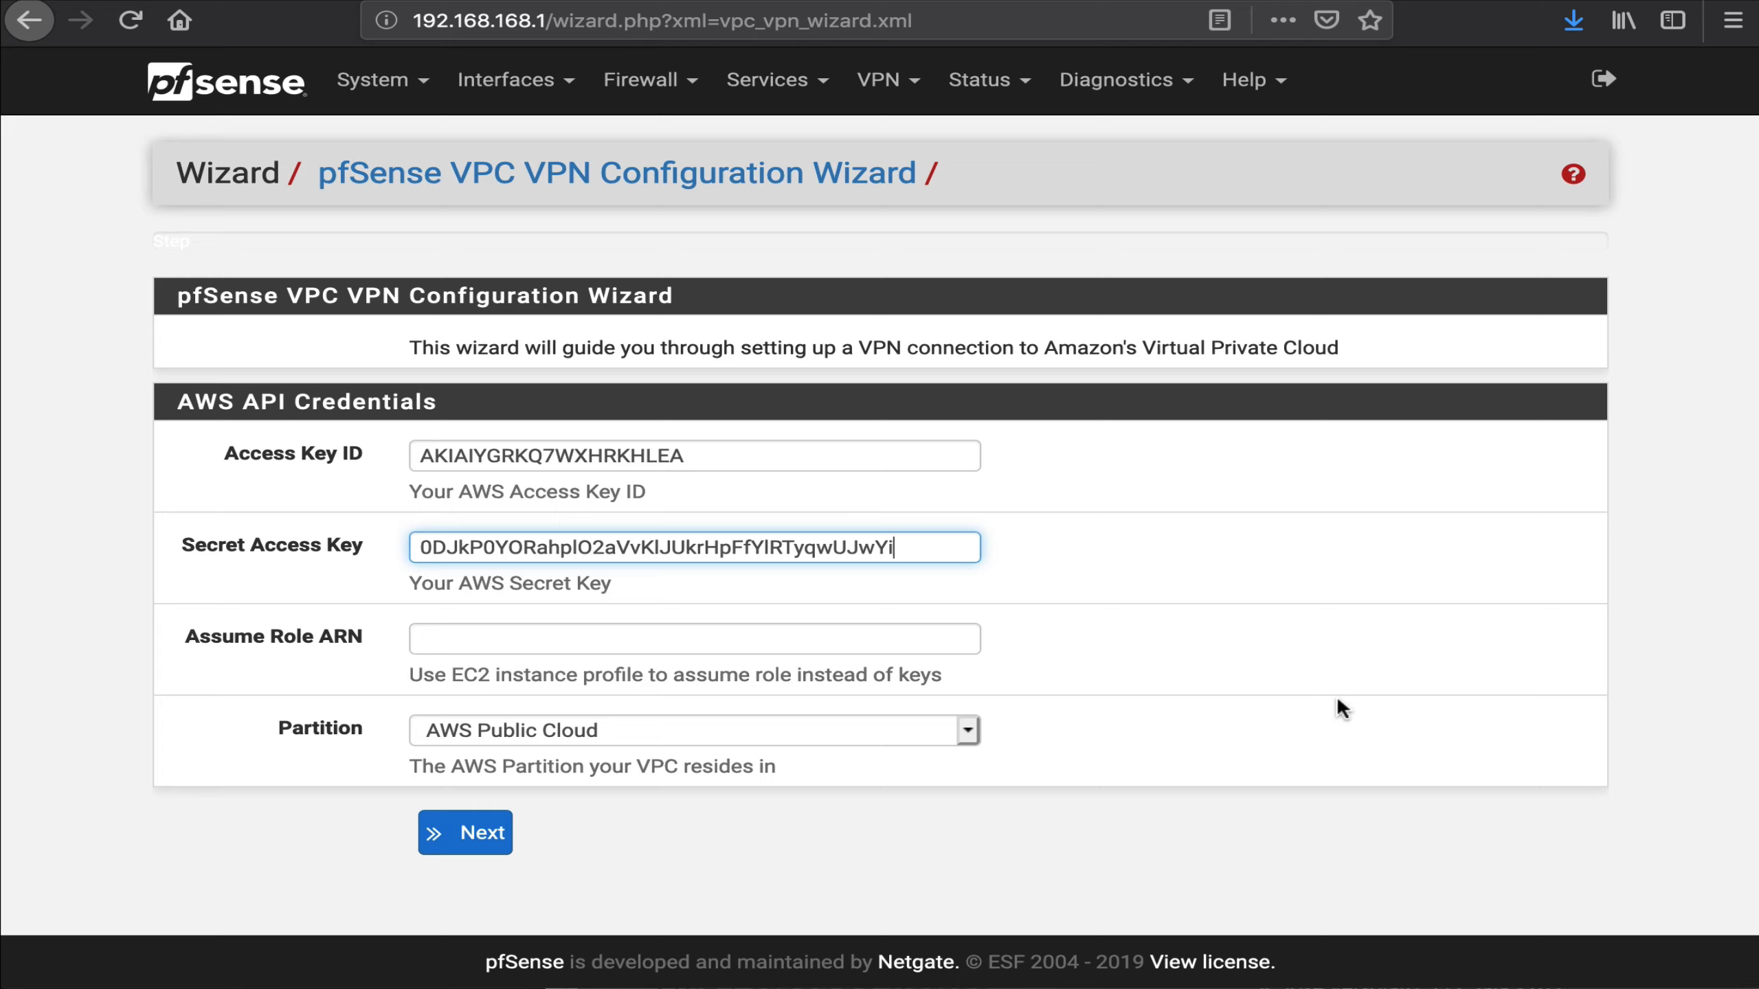
pyautogui.click(472, 836)
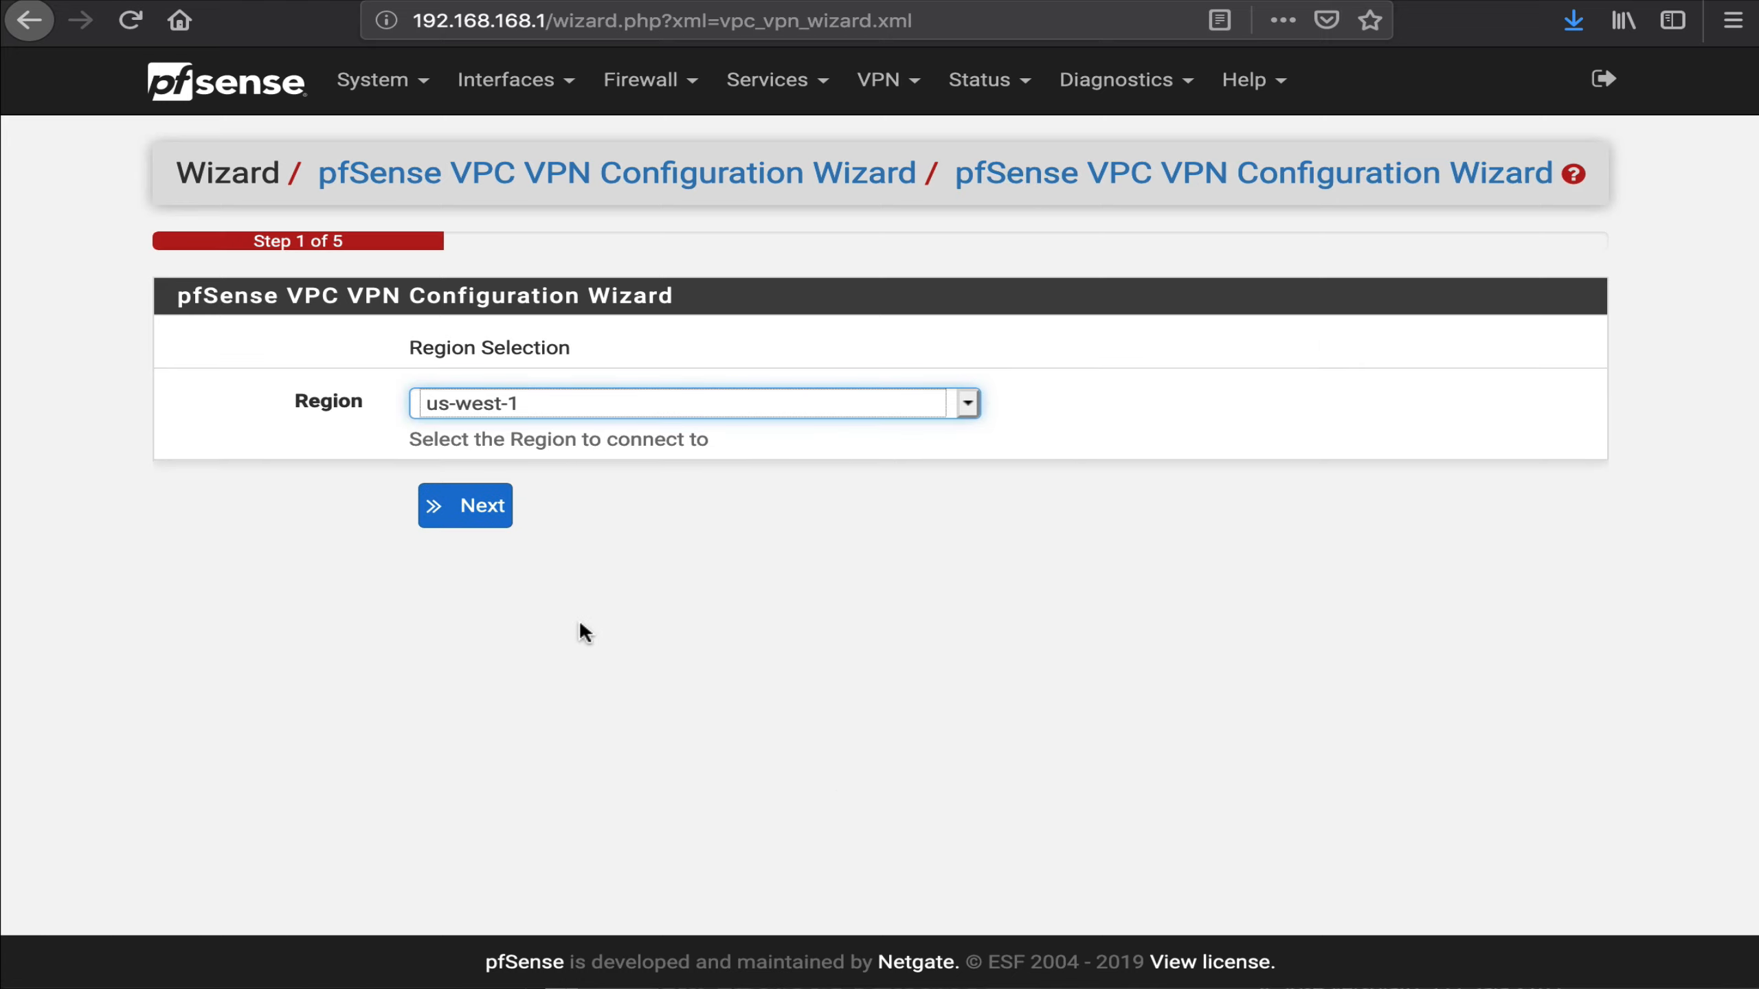
# - Use region us-west-1 and VPC vpc-690a2d0e in the wizard, and enable Update Security Groups
pyautogui.click(487, 524)
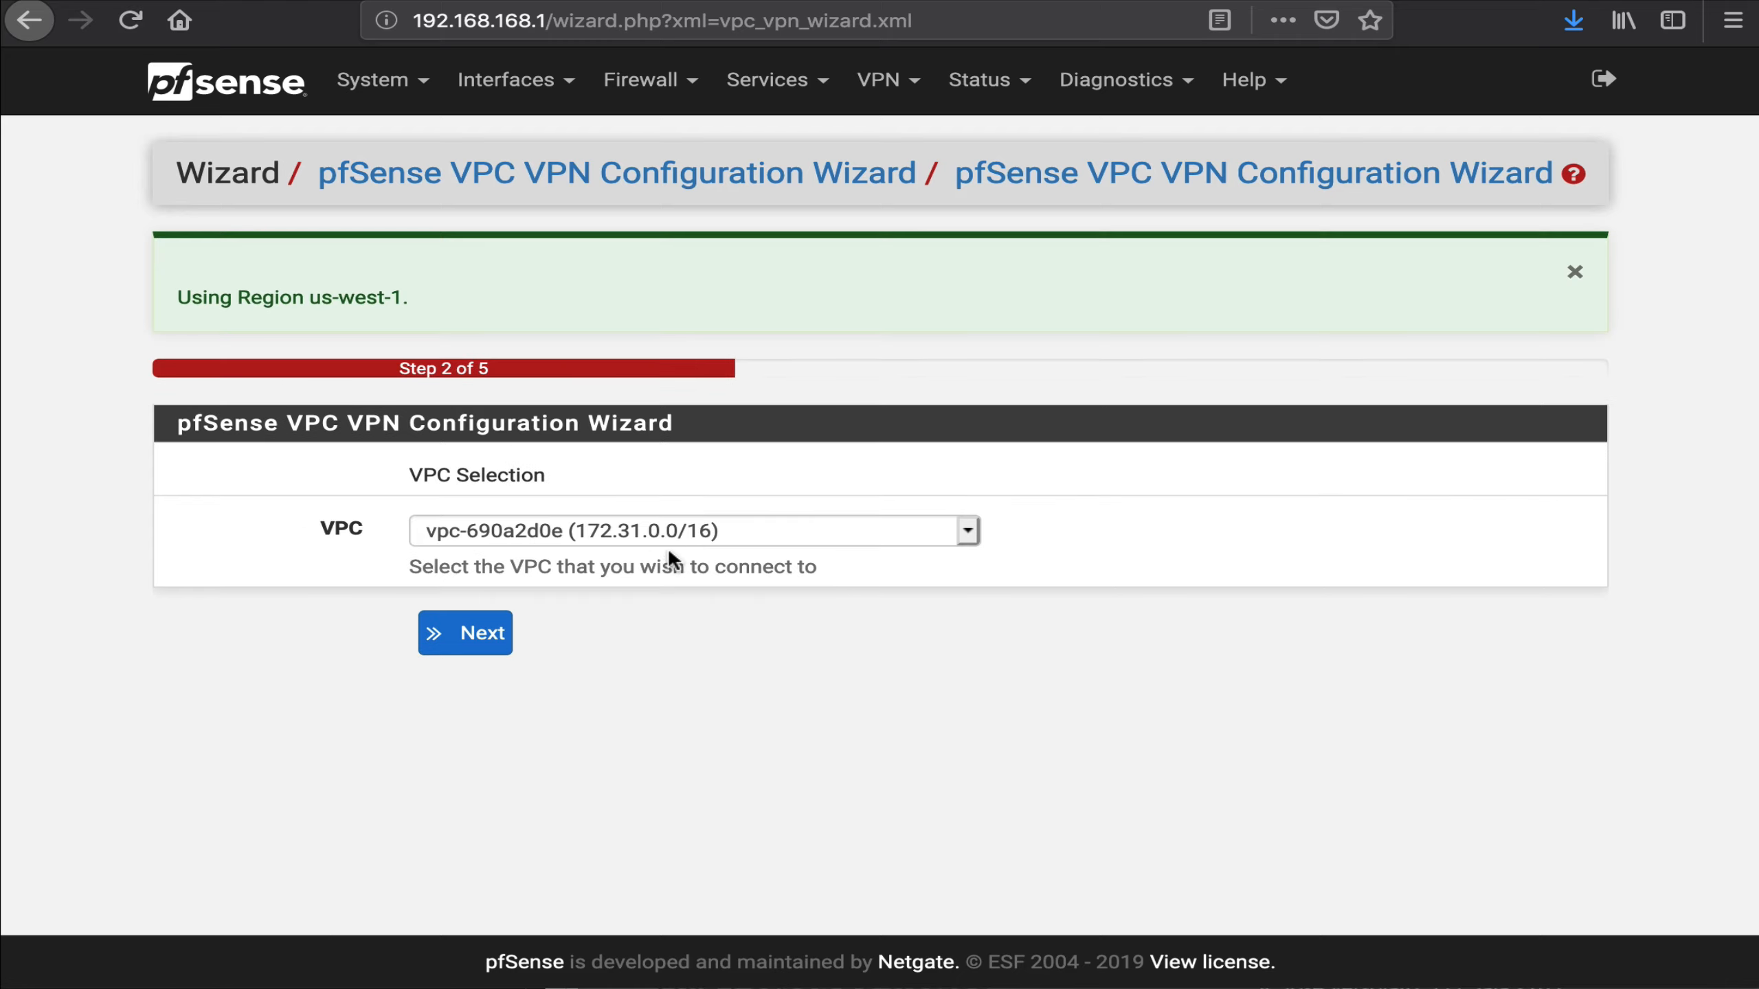
pyautogui.click(450, 632)
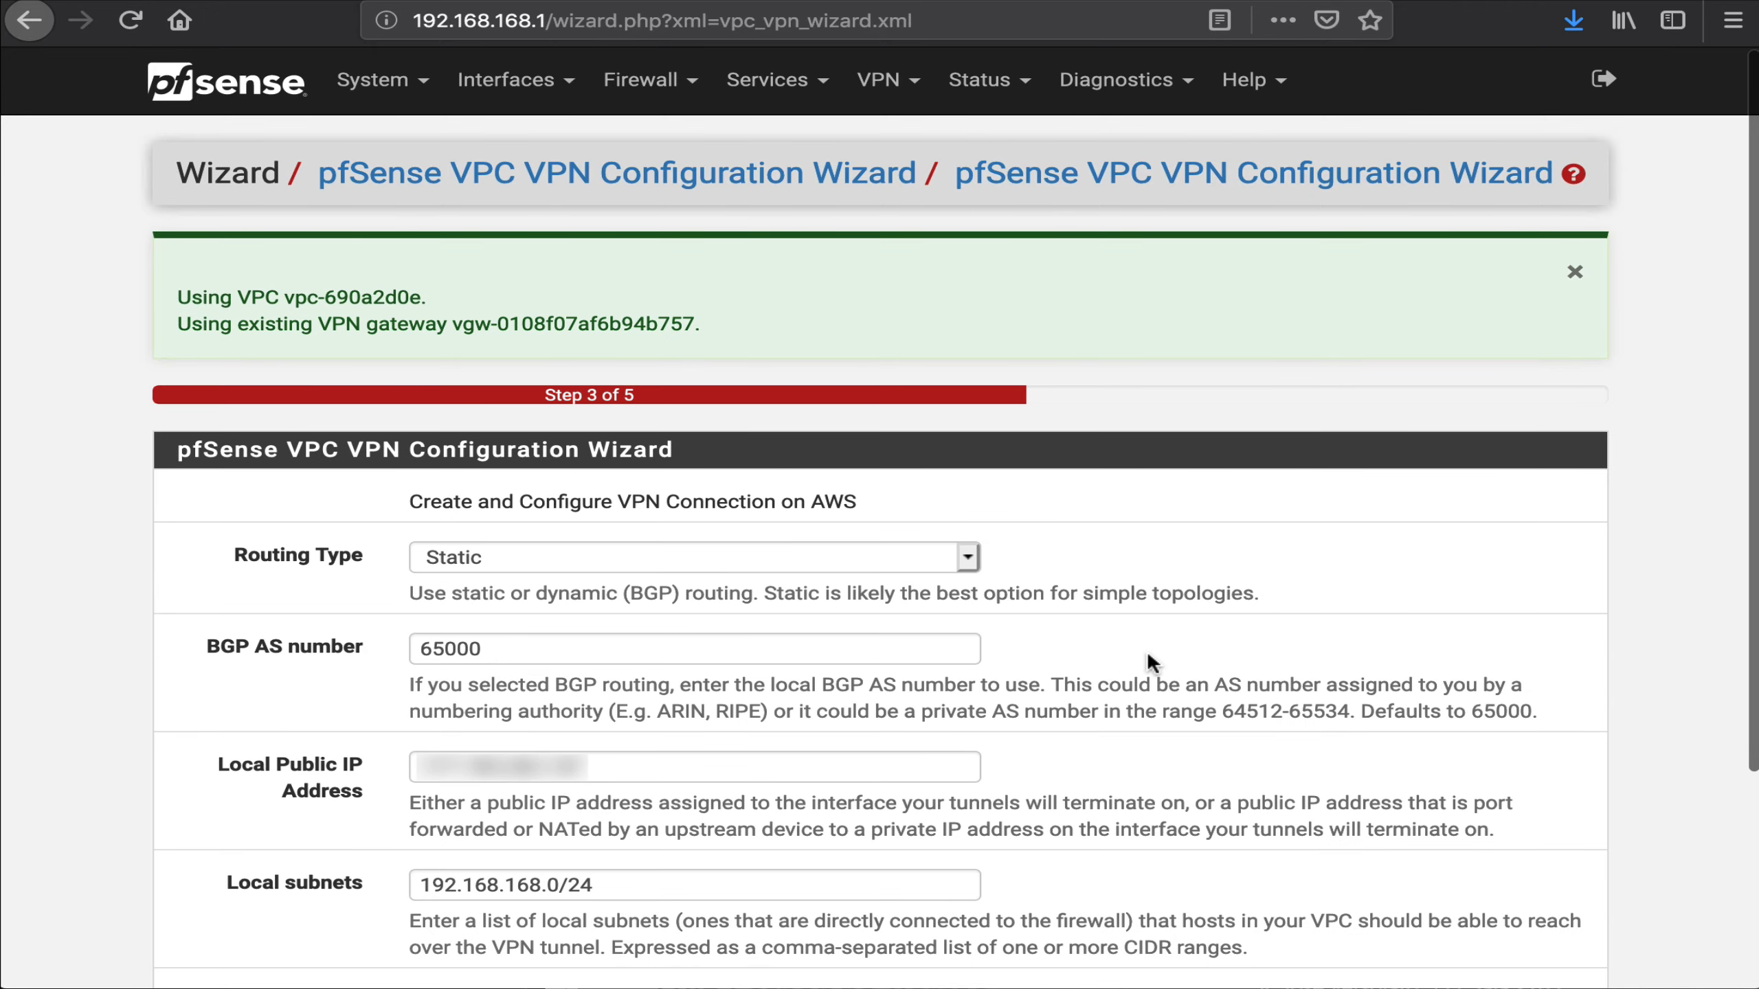
pyautogui.scroll(-3, 1146, 651)
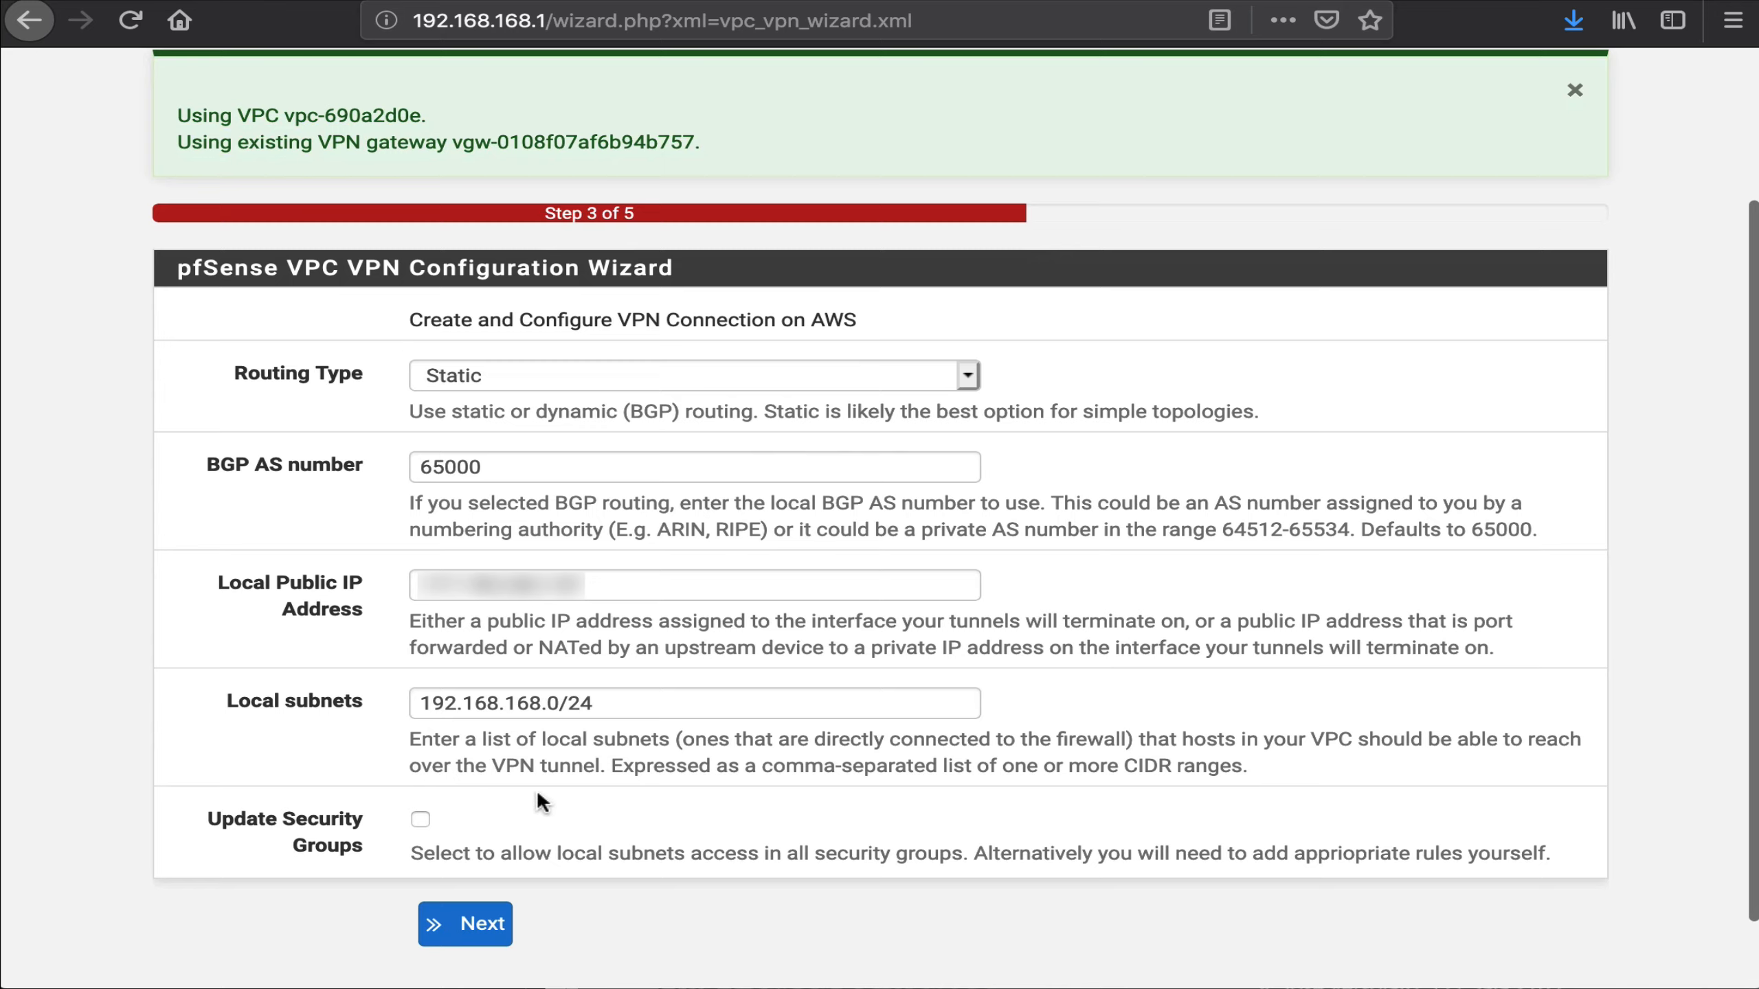
pyautogui.click(420, 821)
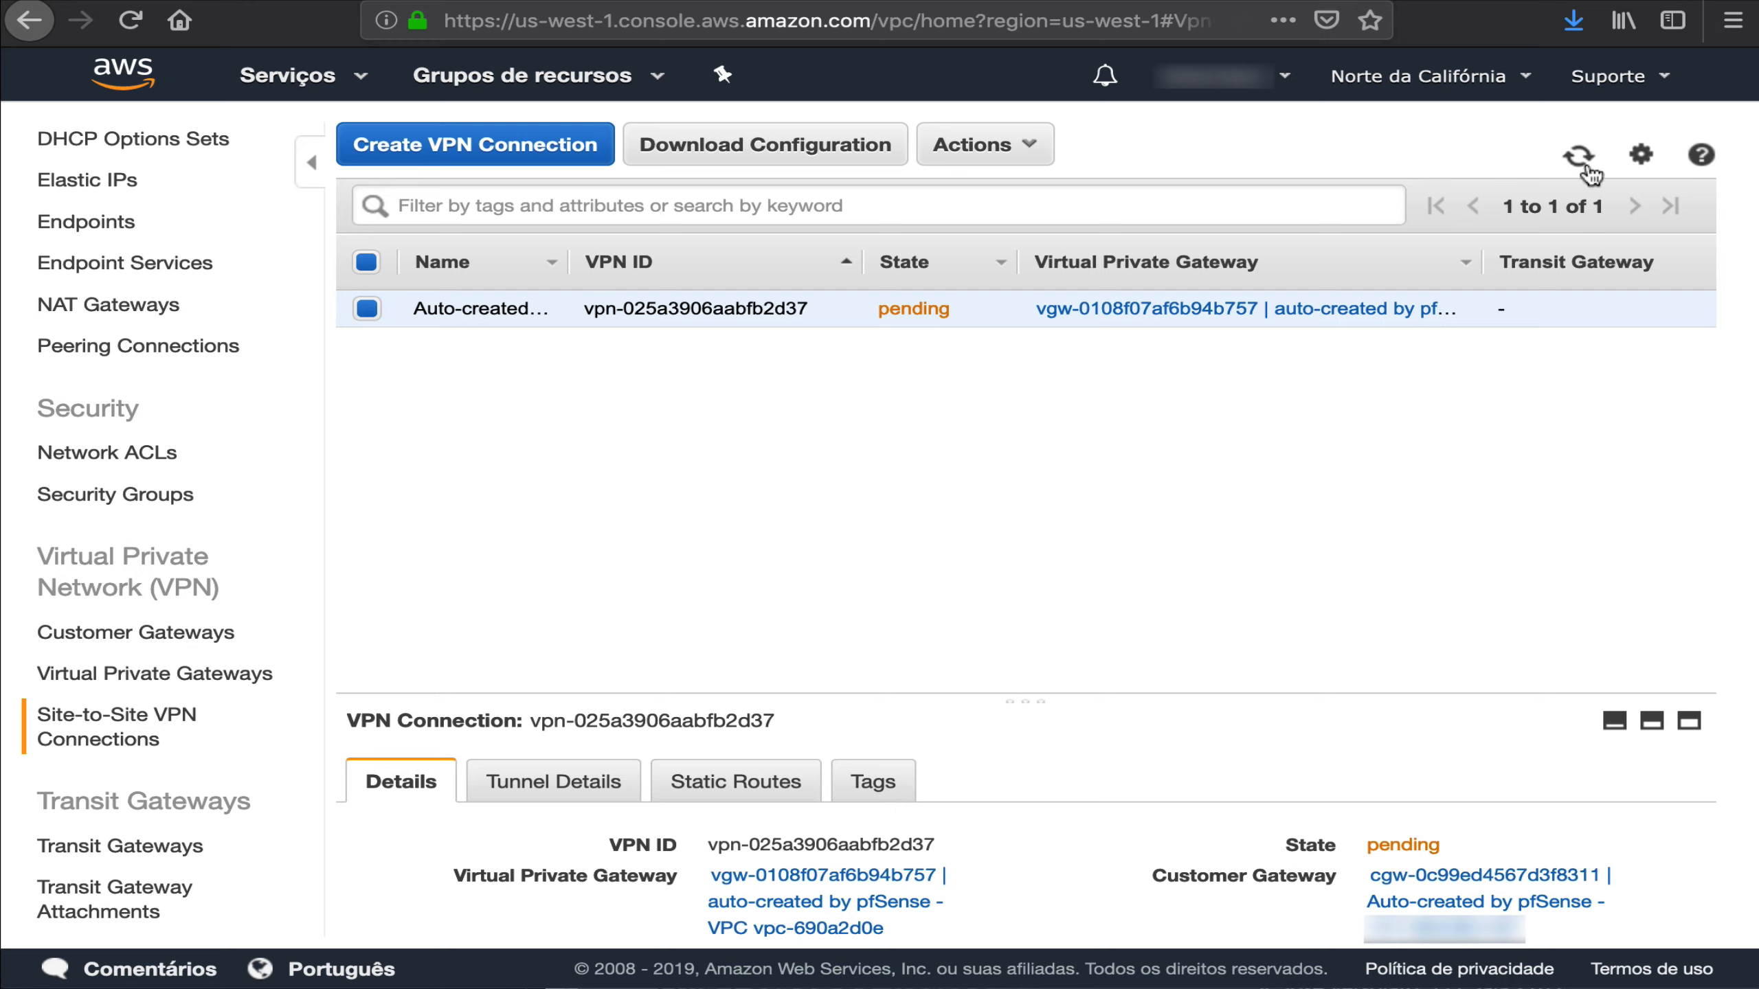
# - Refresh the Site-to-Site VPN connection list in the AWS console to check the connection's state
pyautogui.click(1580, 156)
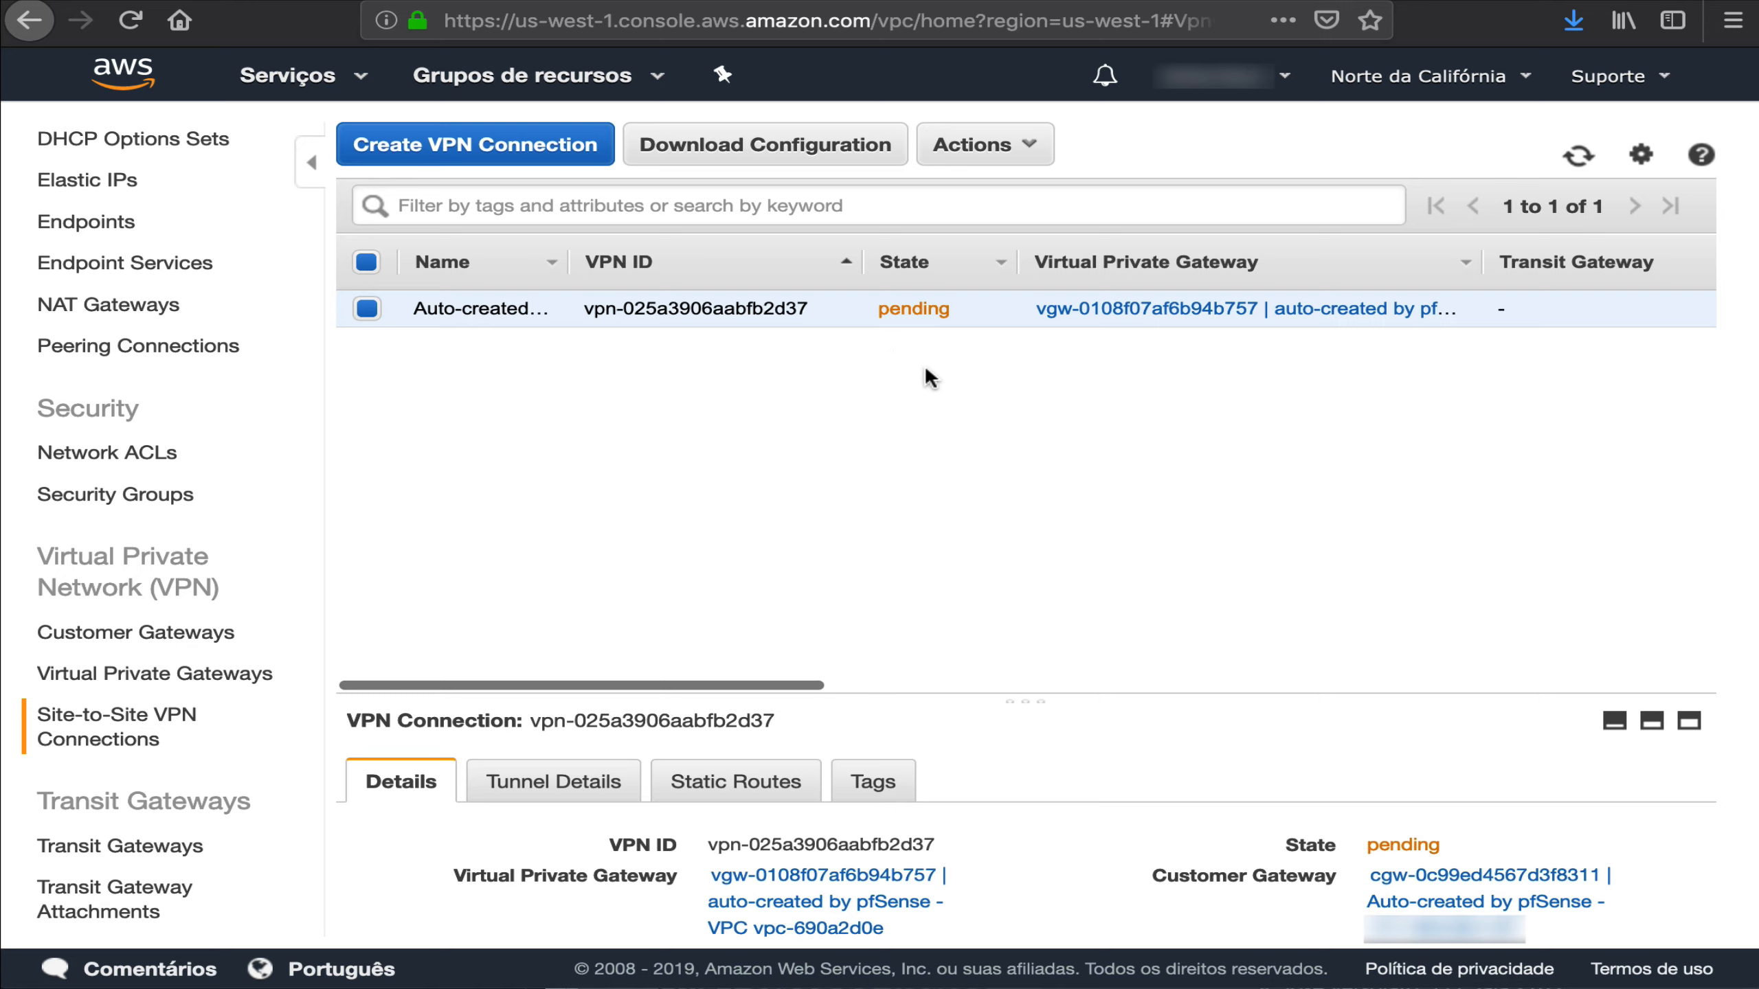
pyautogui.click(1579, 157)
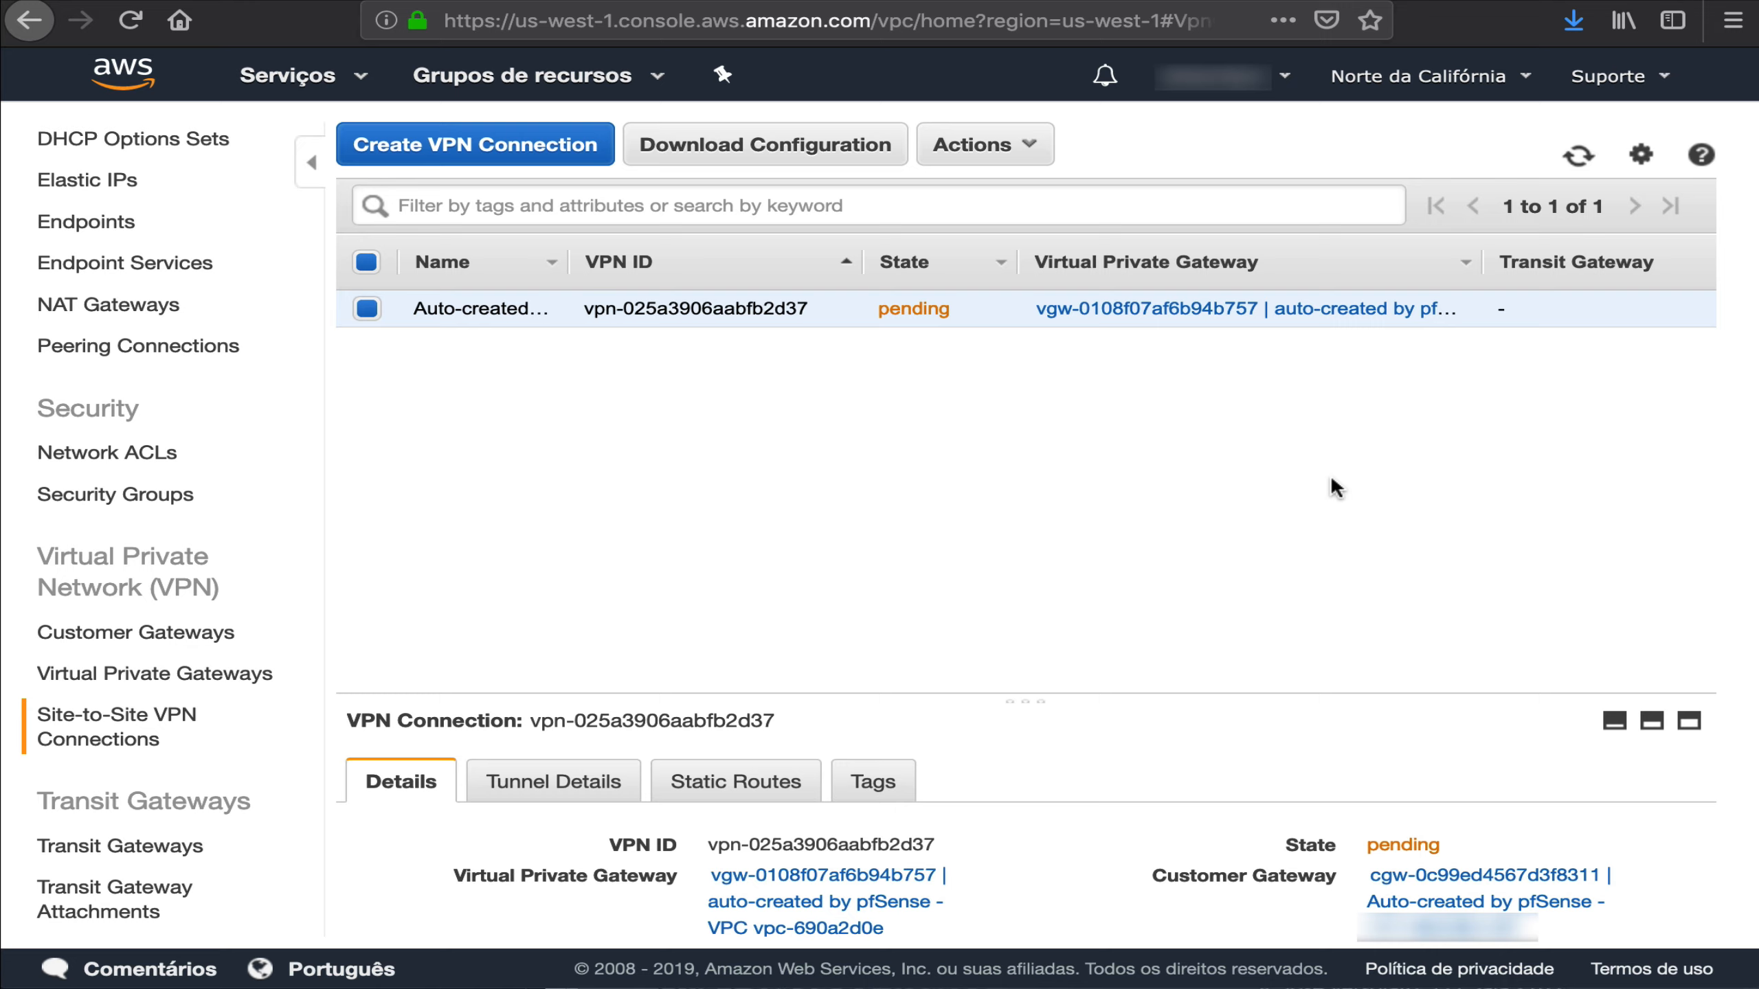
pyautogui.click(1580, 157)
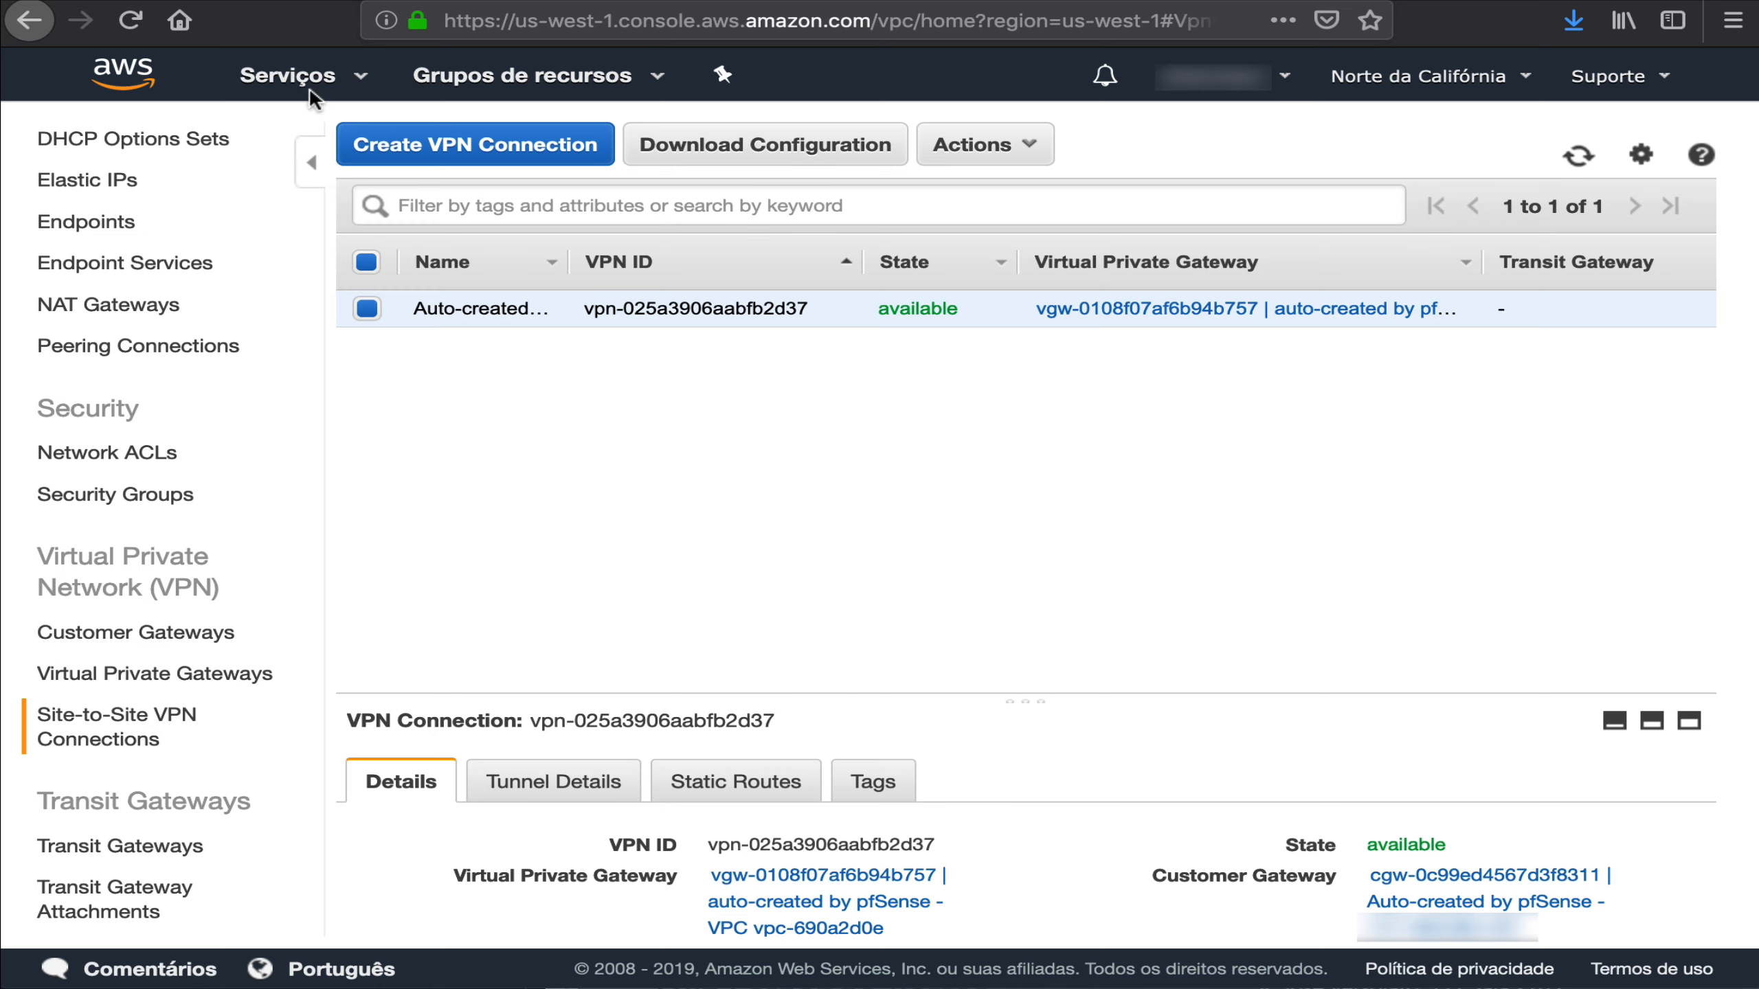
# - Back in the pfSense wizard, submit the VPN connection settings and create the IPsec tunnels on the WAN interface
pyautogui.click(321, 1)
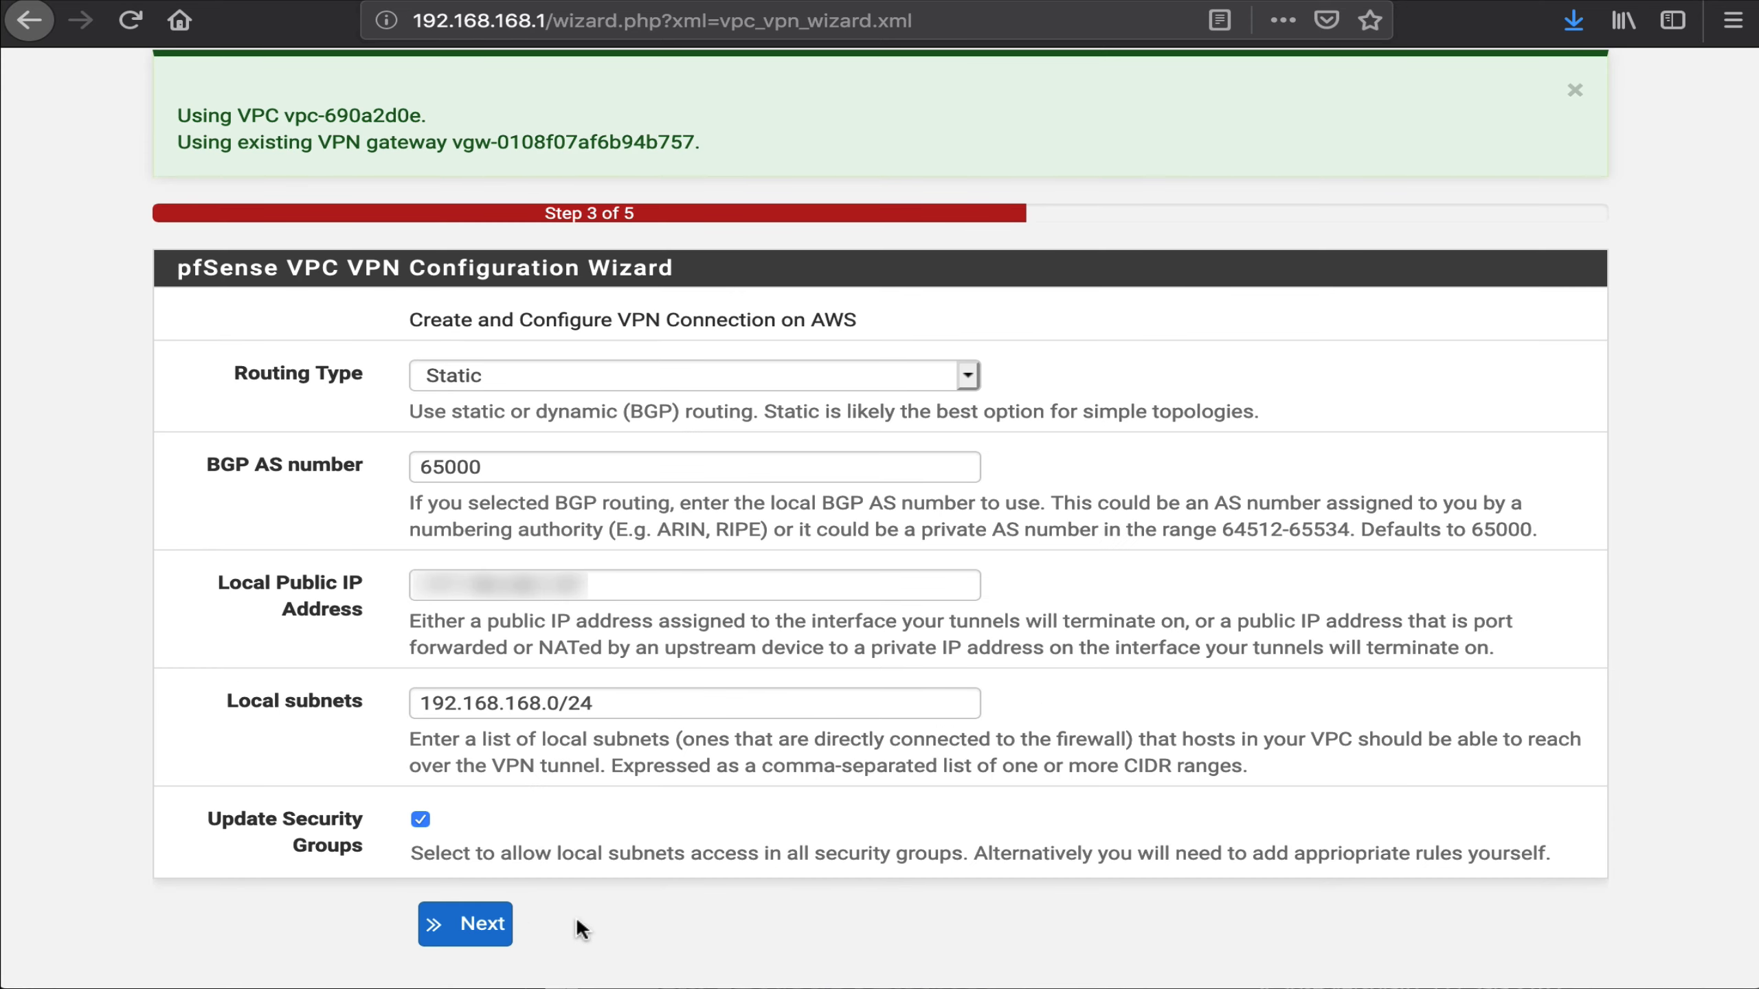
pyautogui.click(472, 925)
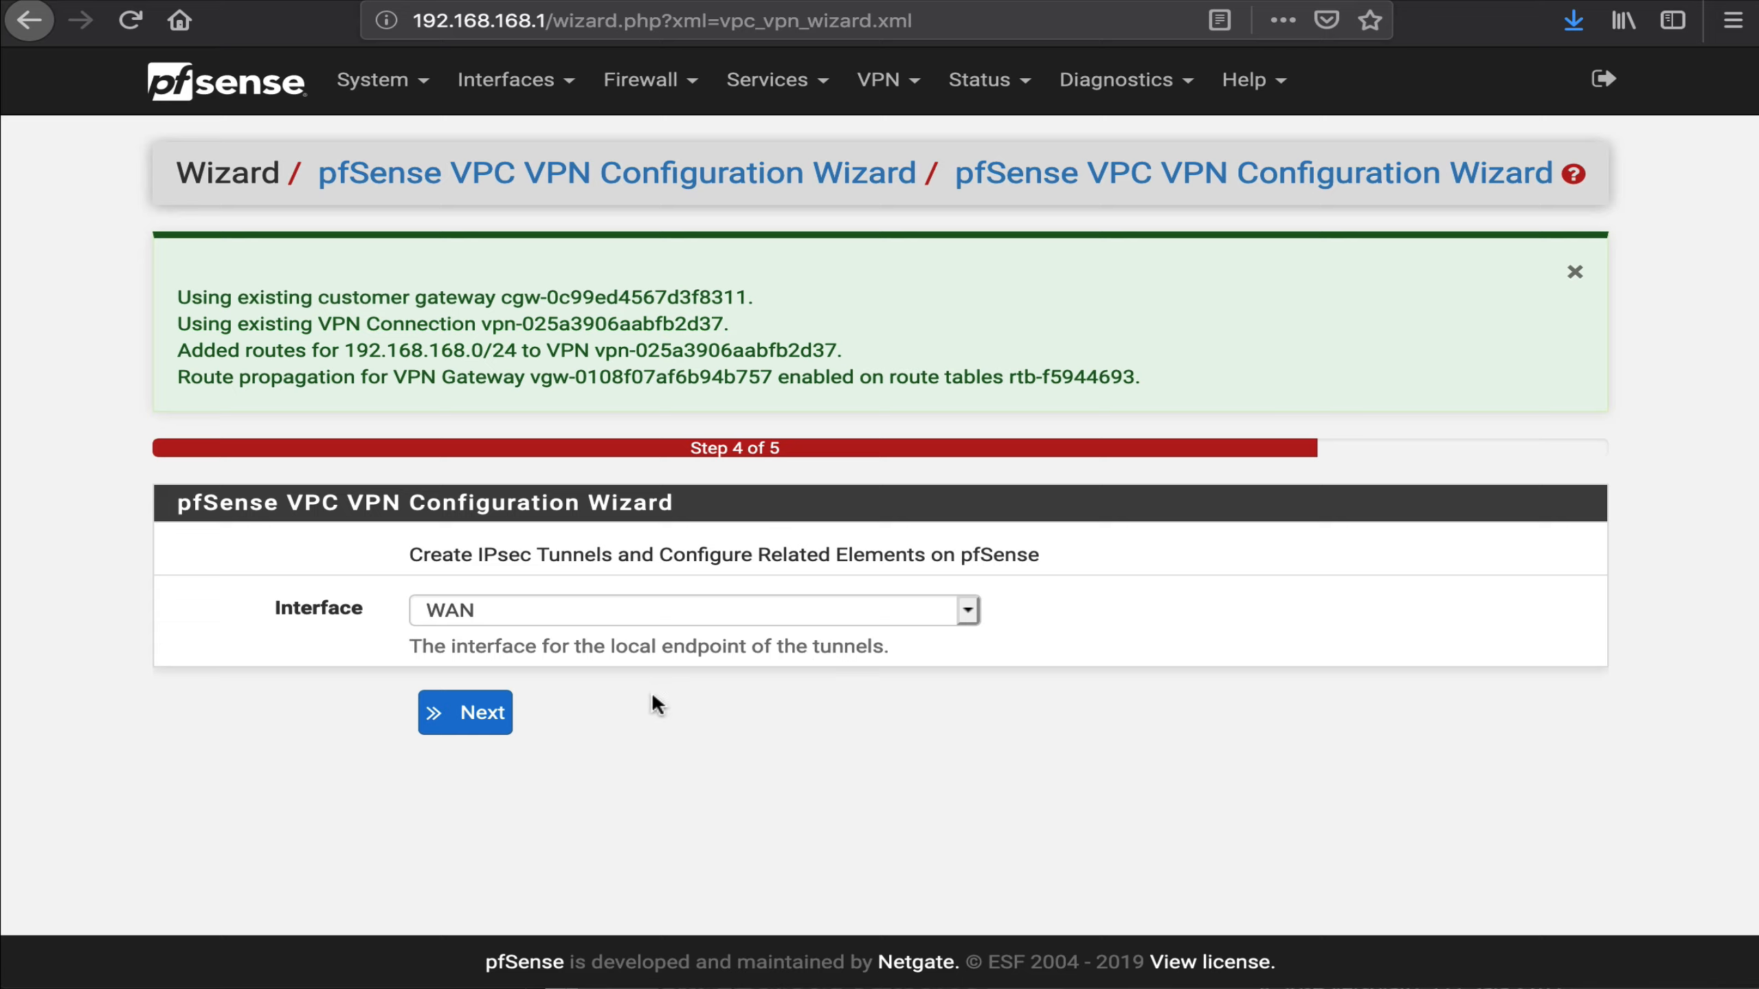
pyautogui.click(471, 714)
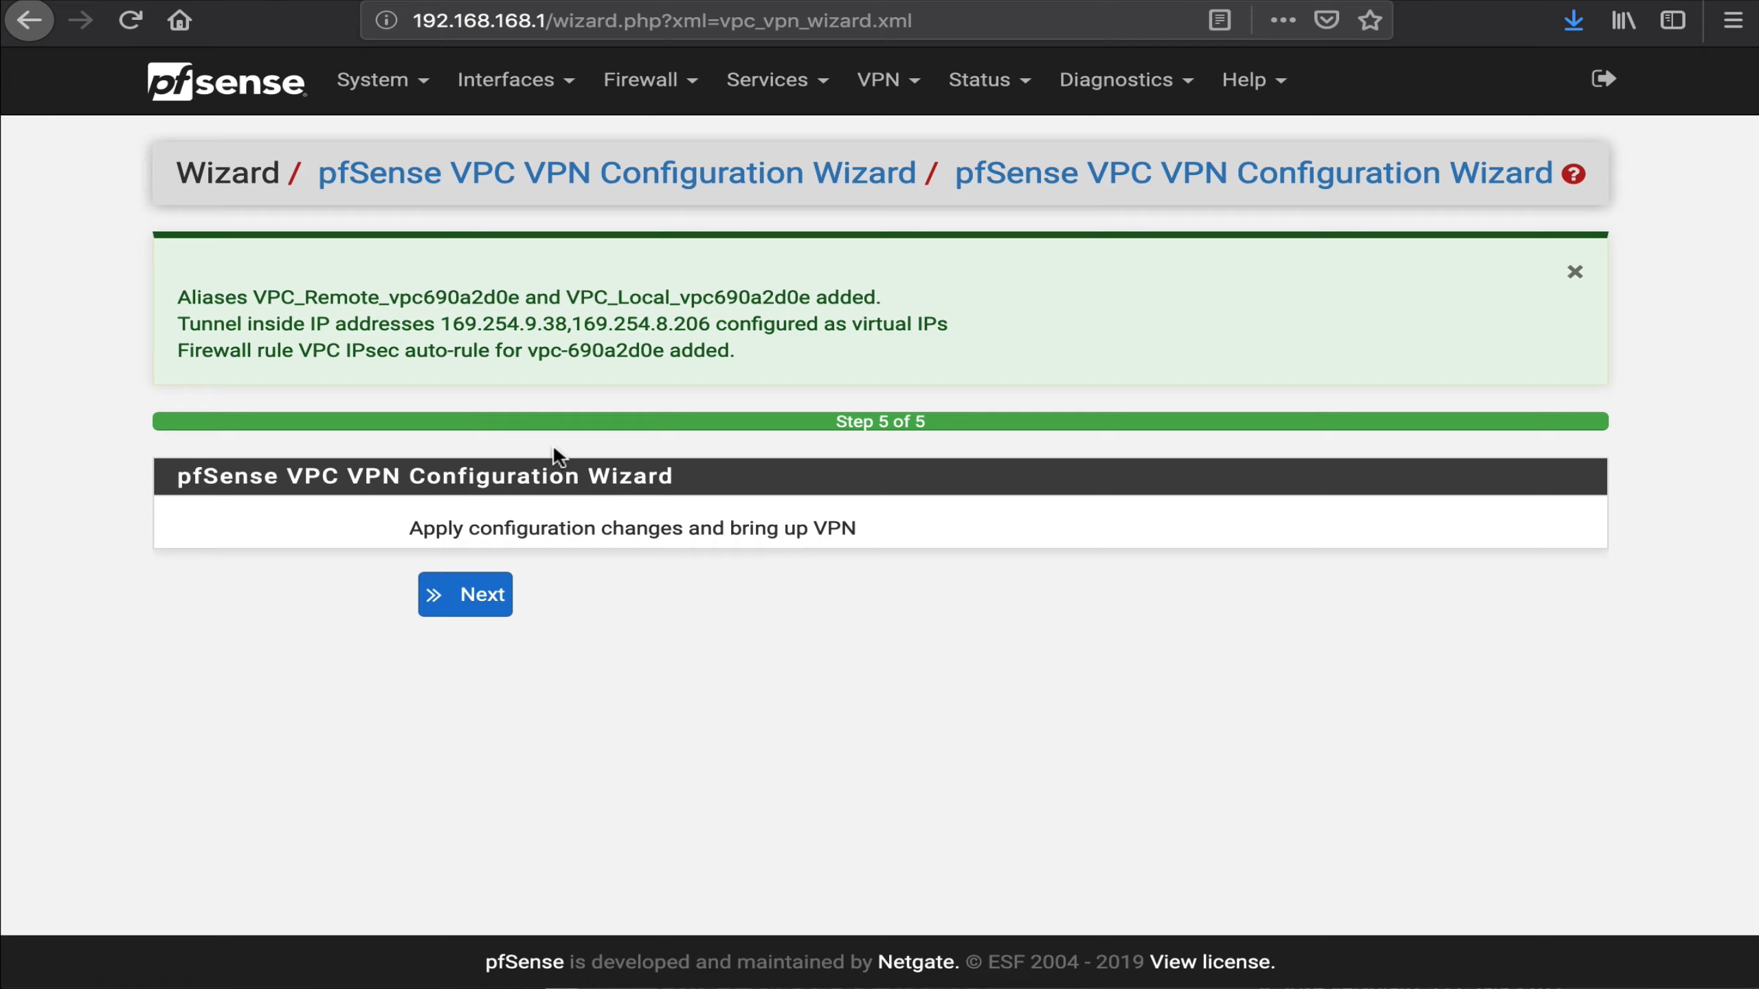
# - Apply the configuration changes to bring up the VPN, and check the status of both IPsec connections
pyautogui.click(478, 604)
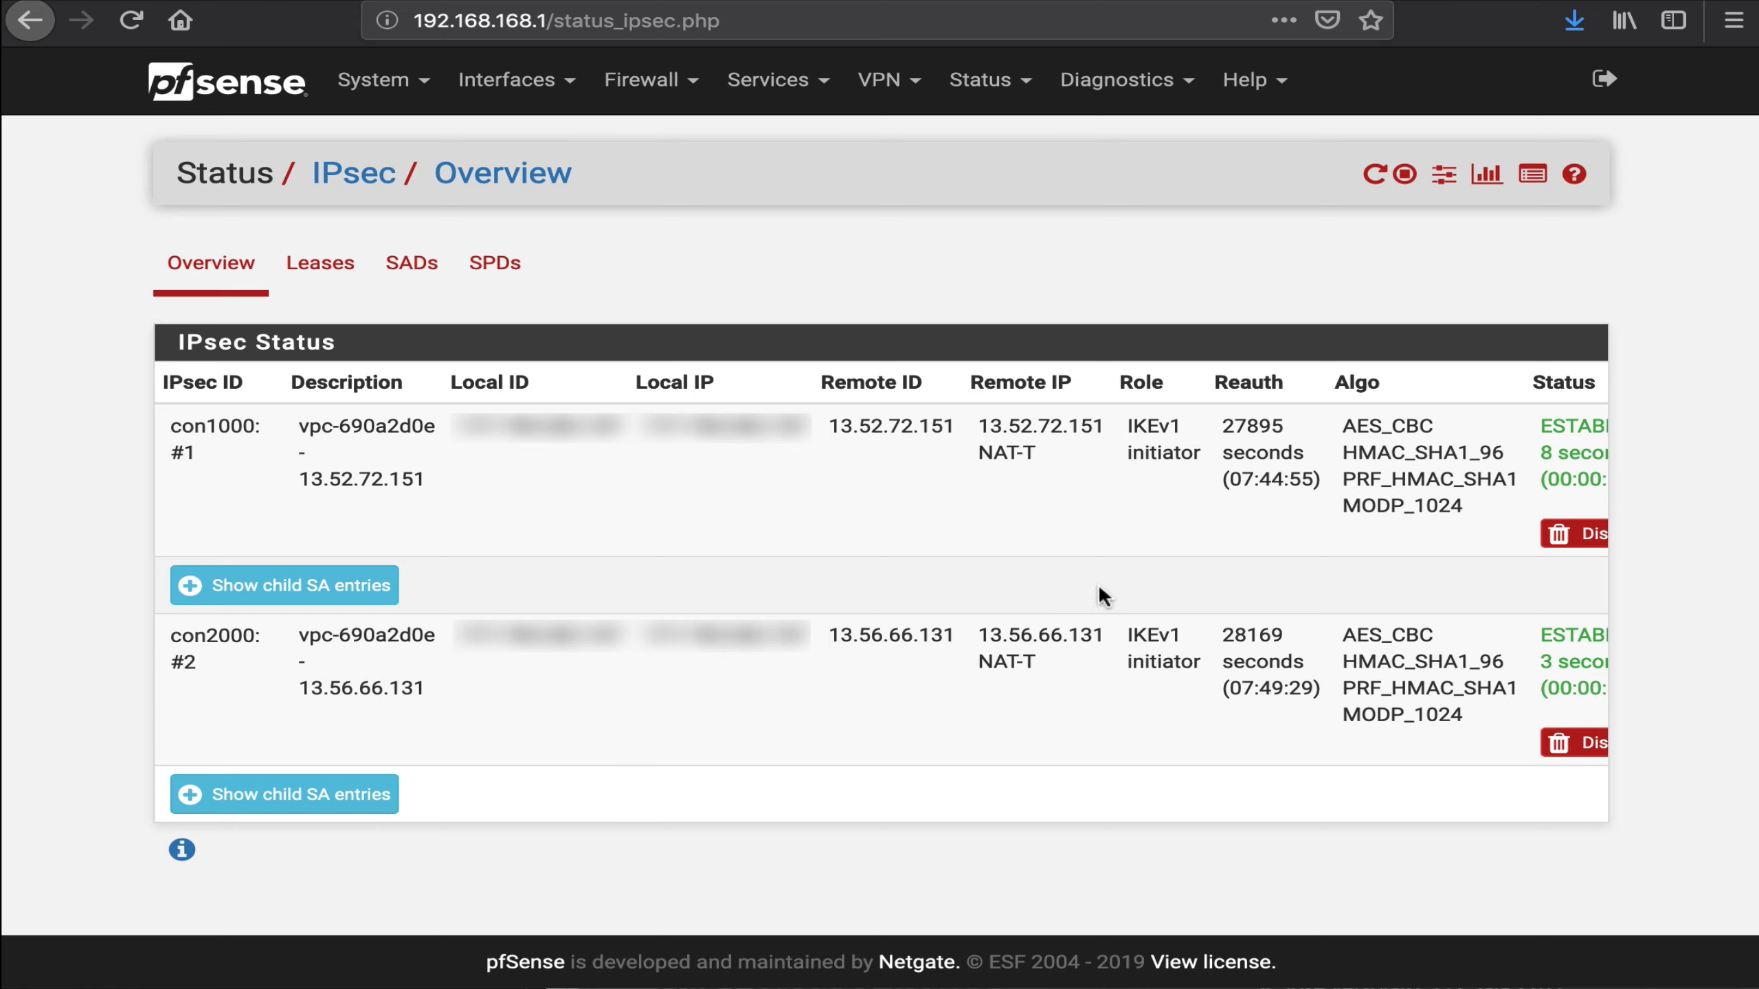
pyautogui.hscroll(3, 1097, 586)
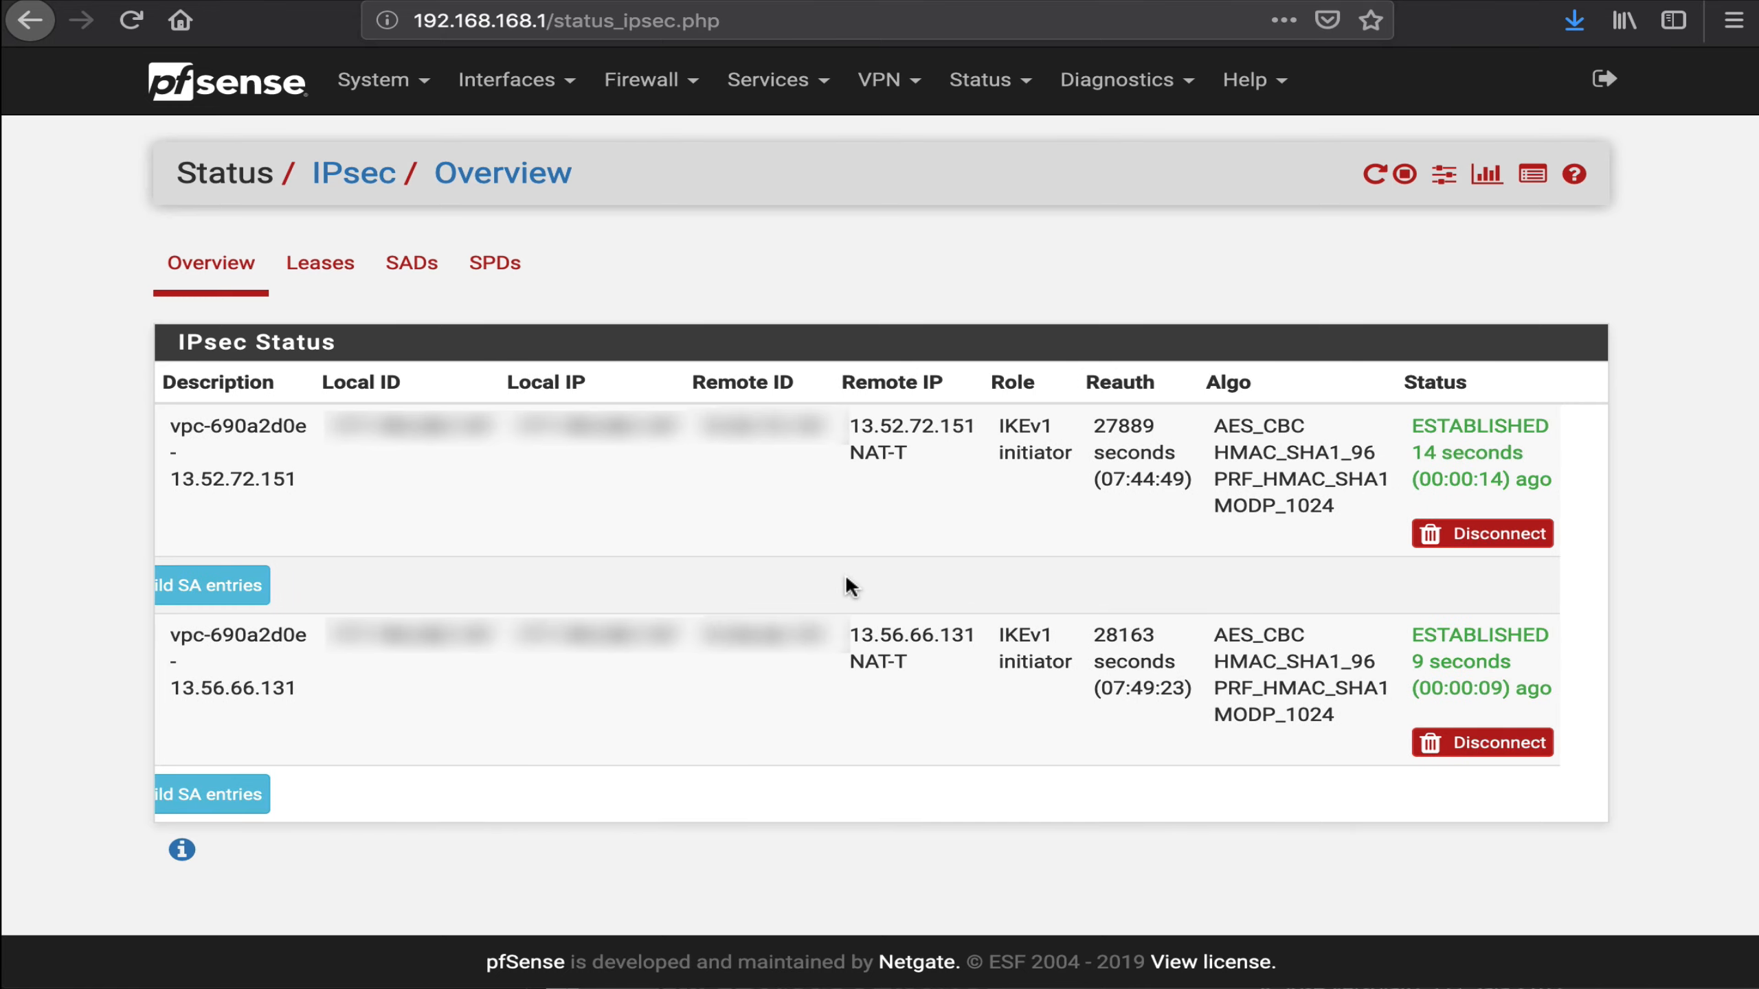
pyautogui.hscroll(-3, 847, 573)
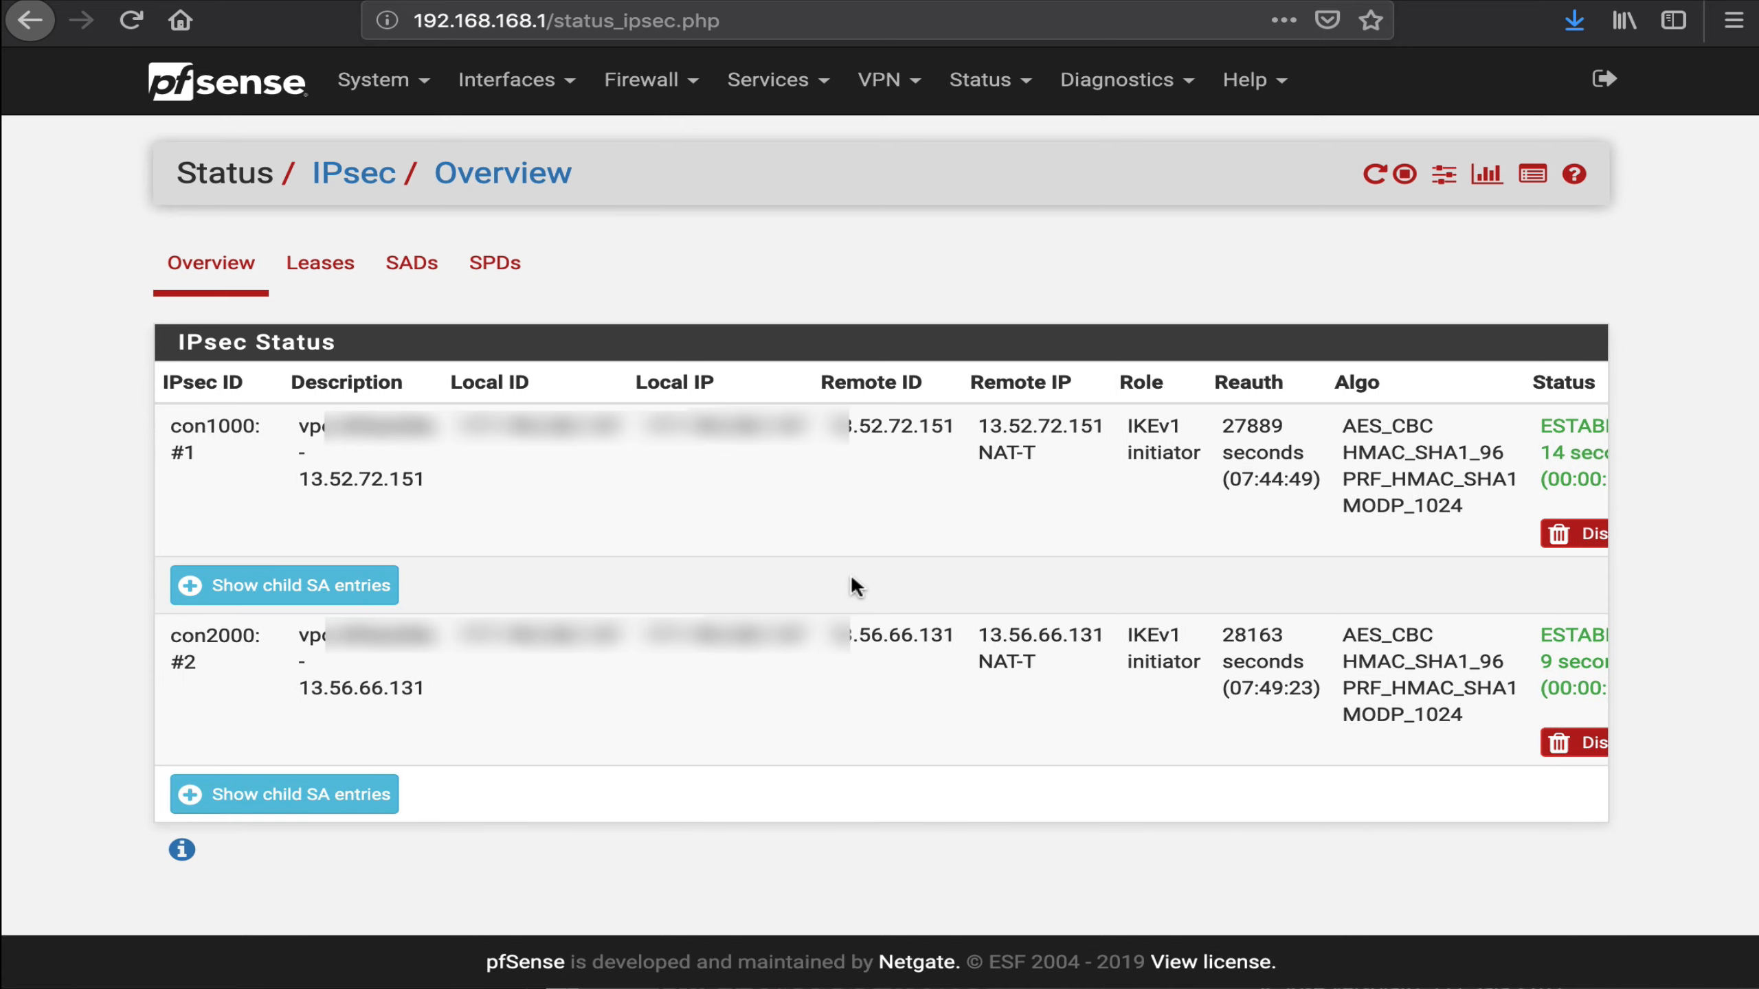
pyautogui.hscroll(2, 849, 579)
pyautogui.hscroll(-3, 852, 587)
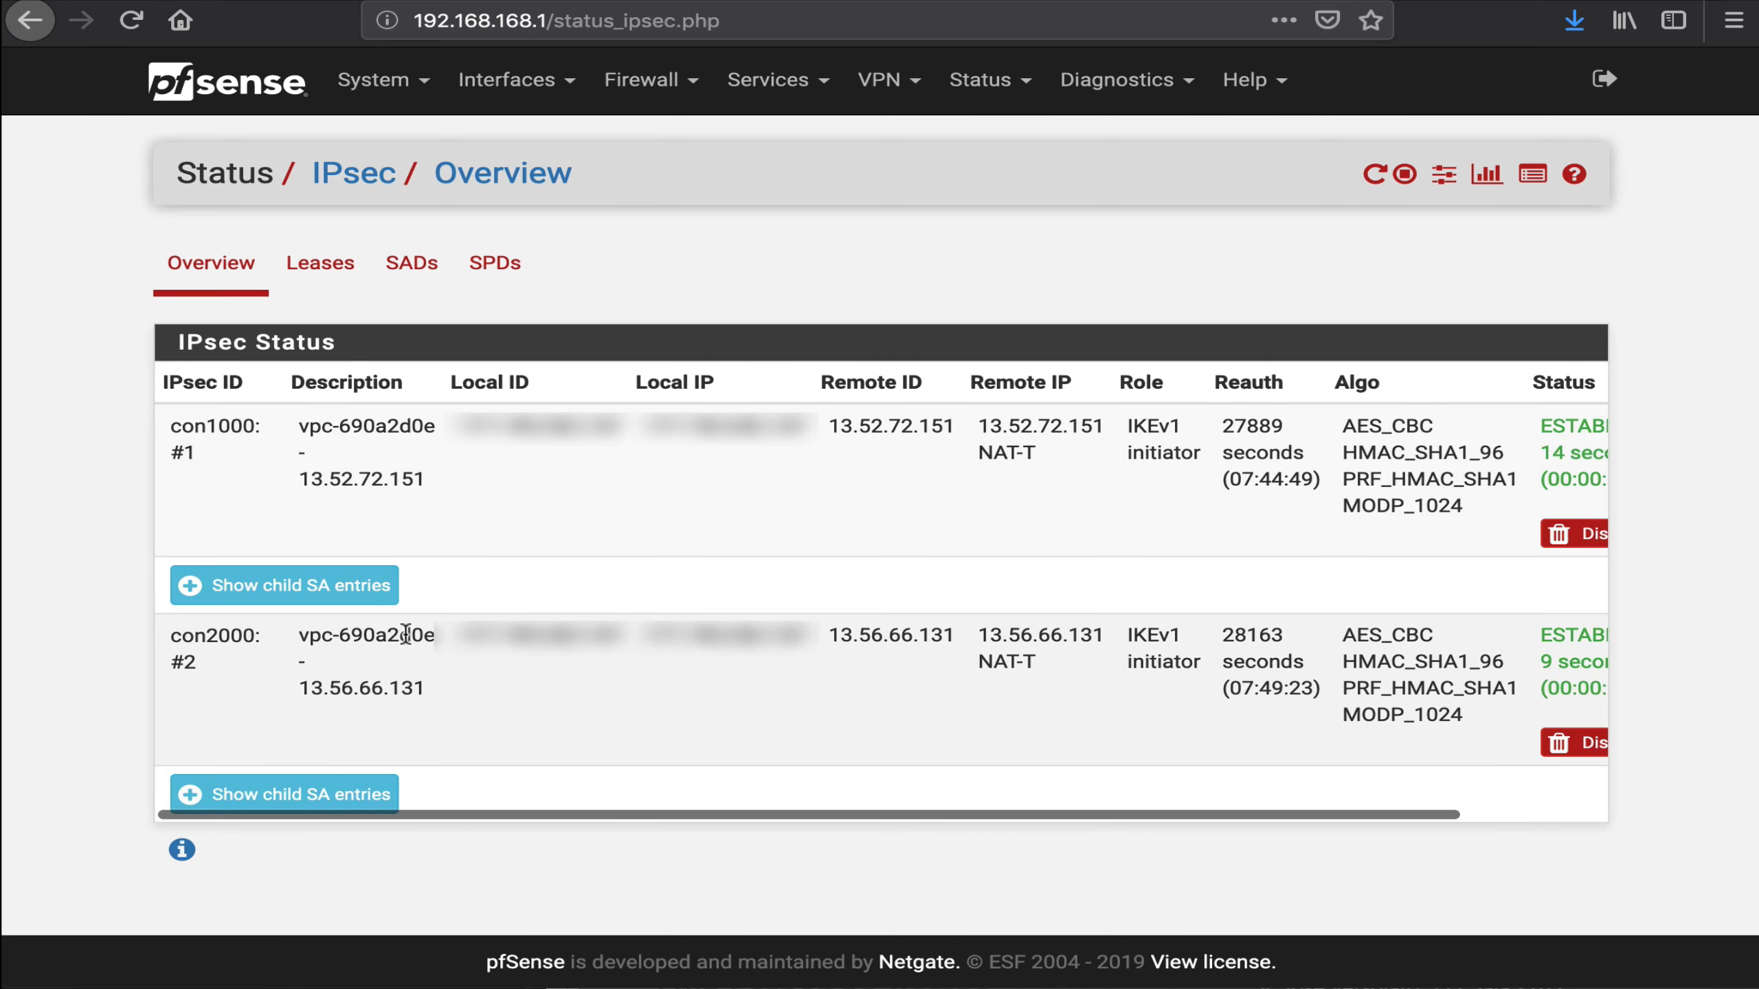
# - Expand the child SA entries of the con1000 connection and examine their subnets and traffic statistics
pyautogui.click(200, 586)
pyautogui.scroll(-3, 623, 595)
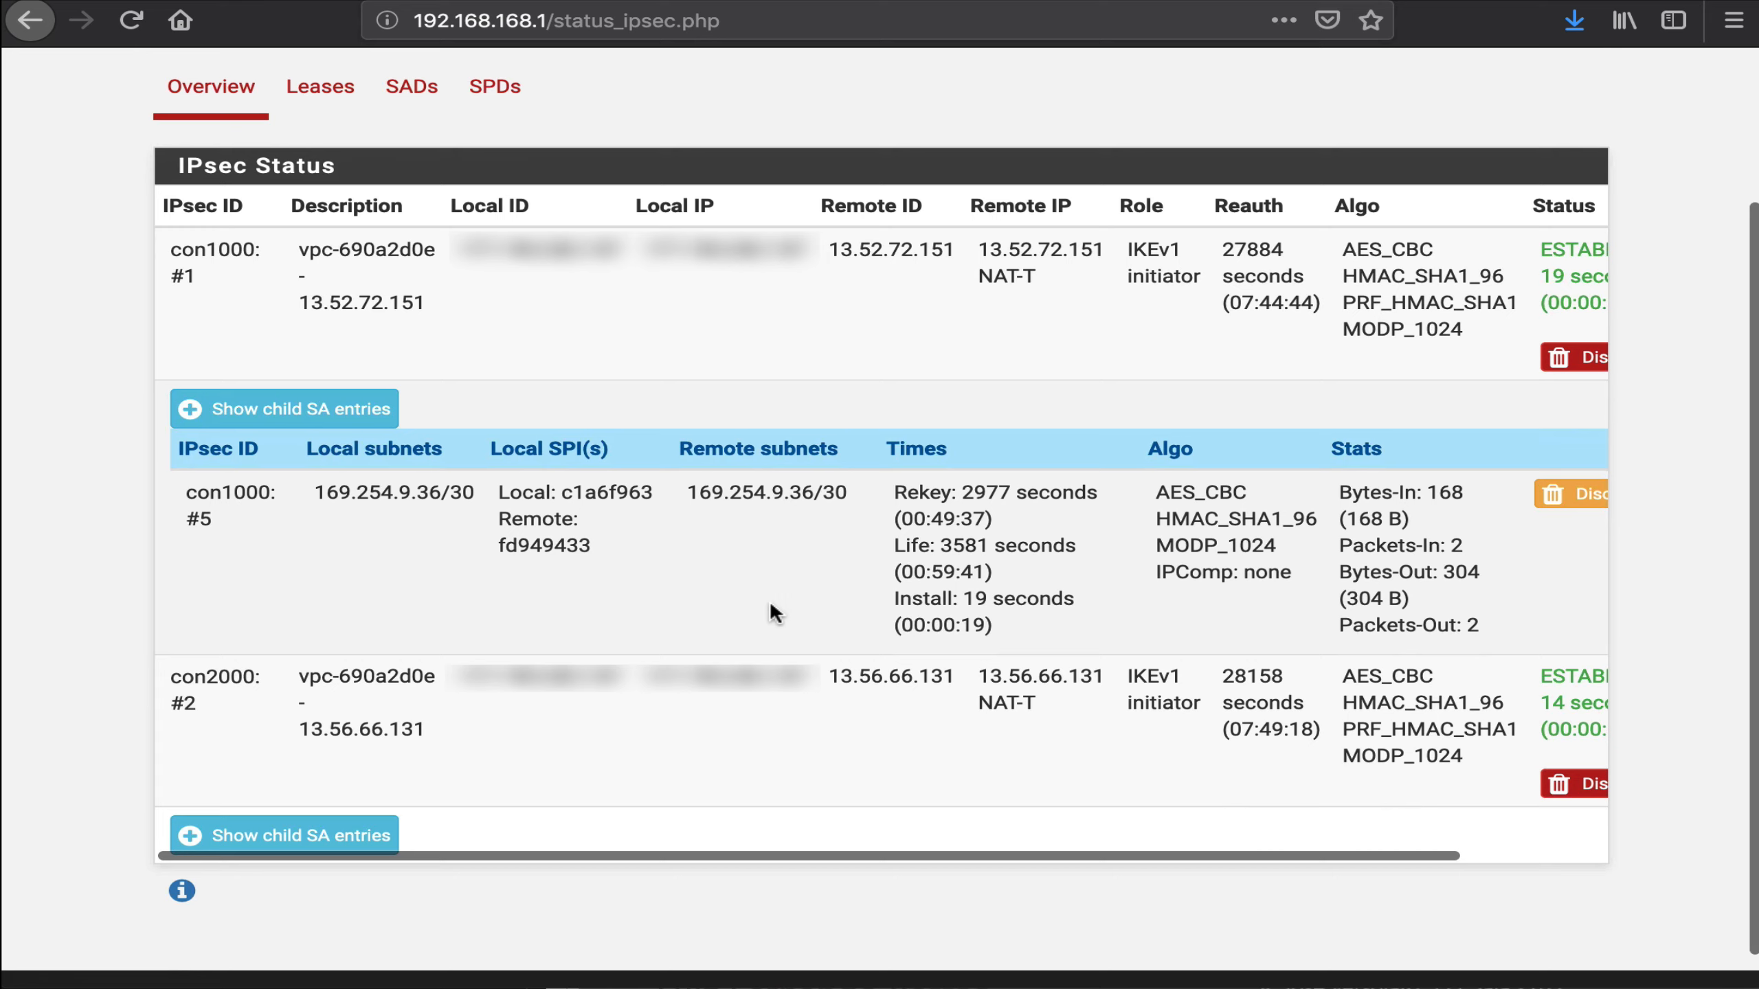
pyautogui.hscroll(2, 764, 606)
pyautogui.hscroll(-2, 762, 609)
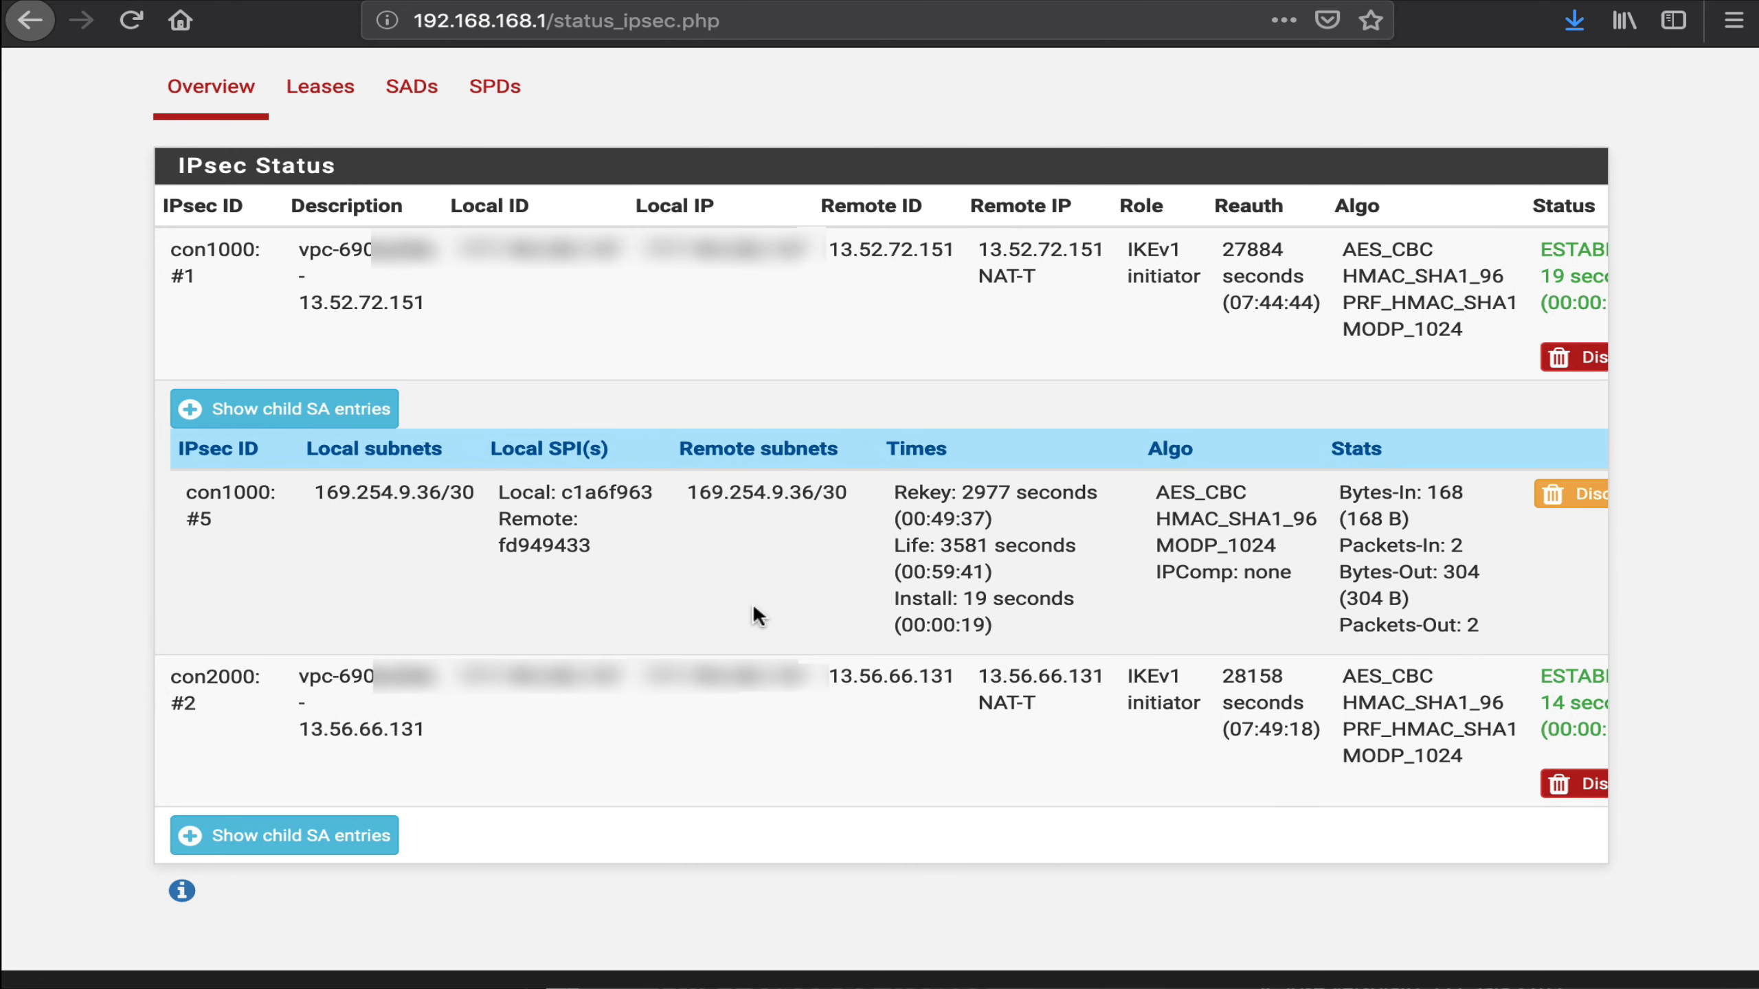
pyautogui.hscroll(-2, 754, 606)
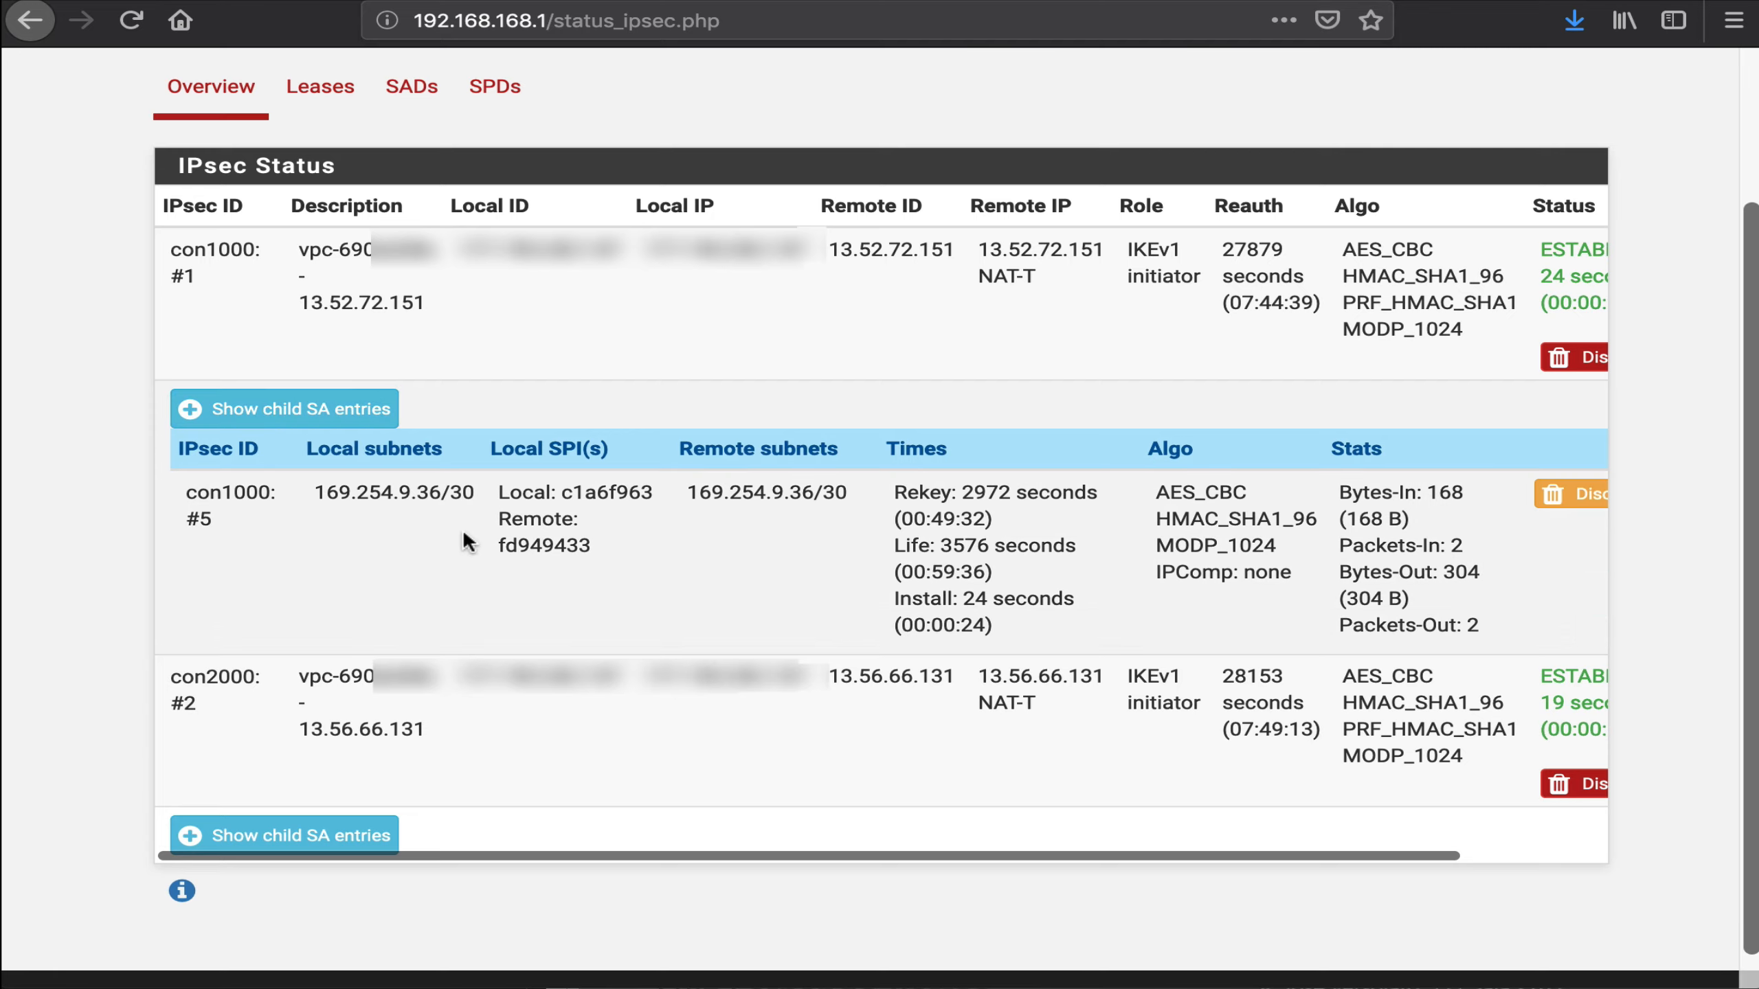
# - Expand the child SA entries of the con2000 connection and review them alongside those of the first connection
pyautogui.click(326, 837)
pyautogui.scroll(-3, 424, 738)
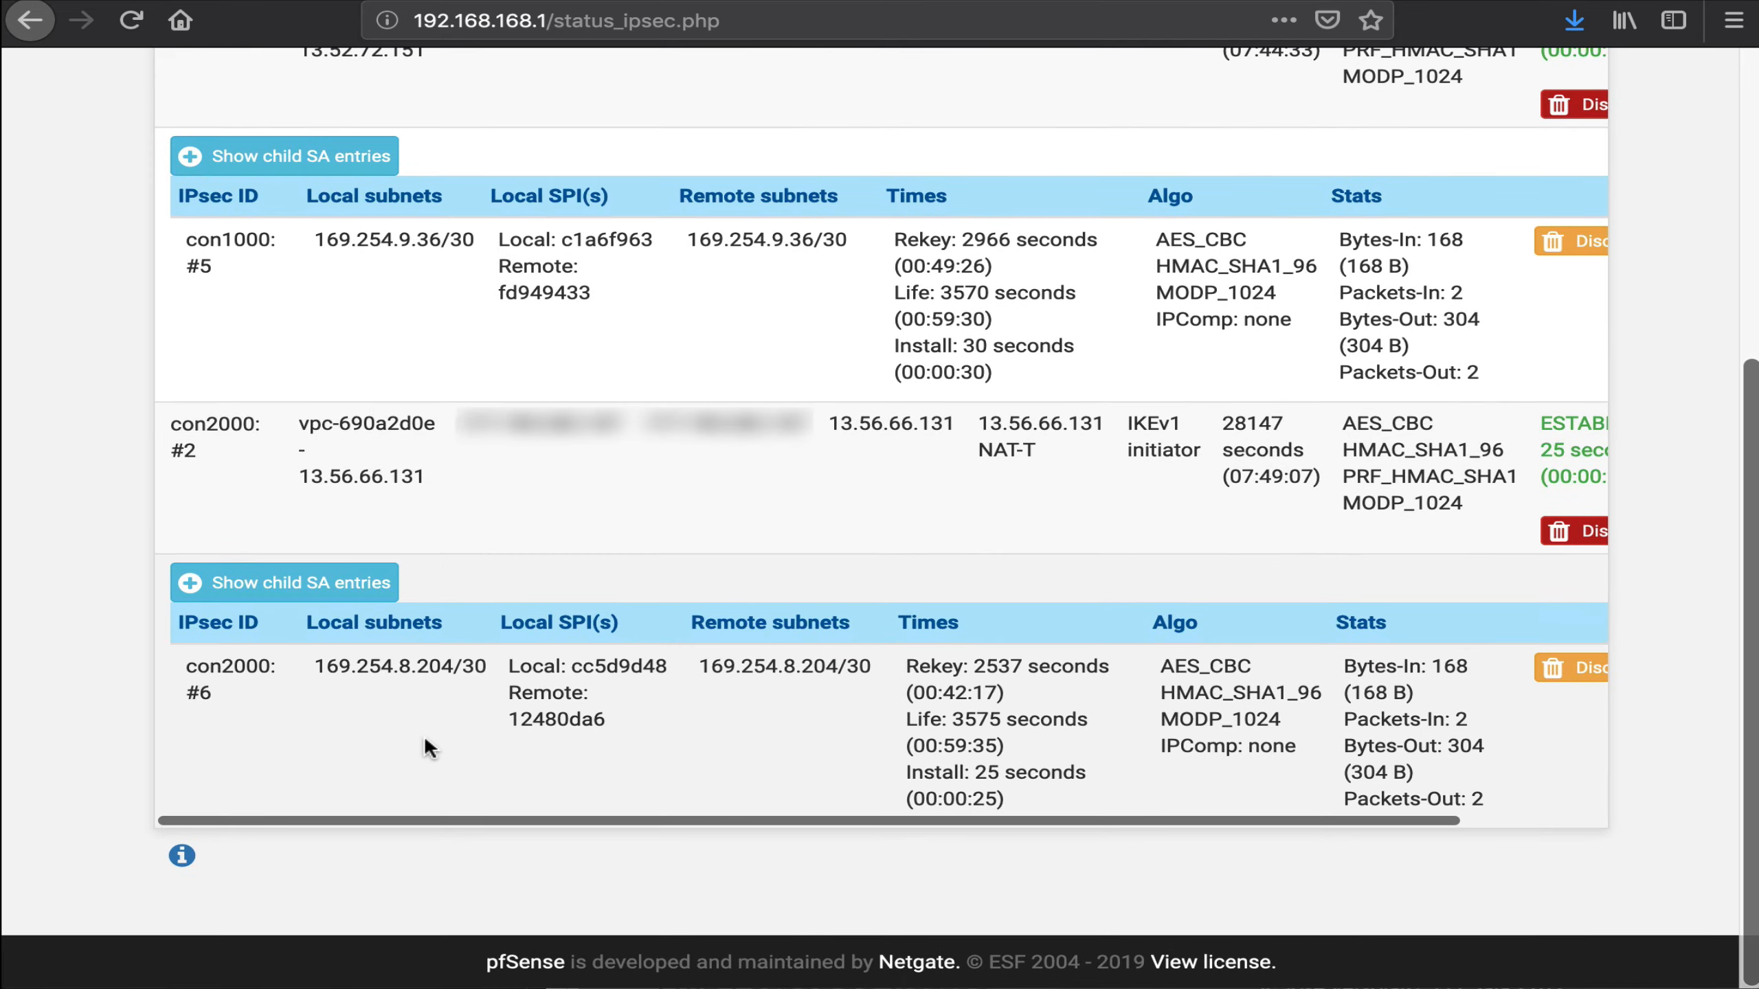
pyautogui.hscroll(-2, 540, 520)
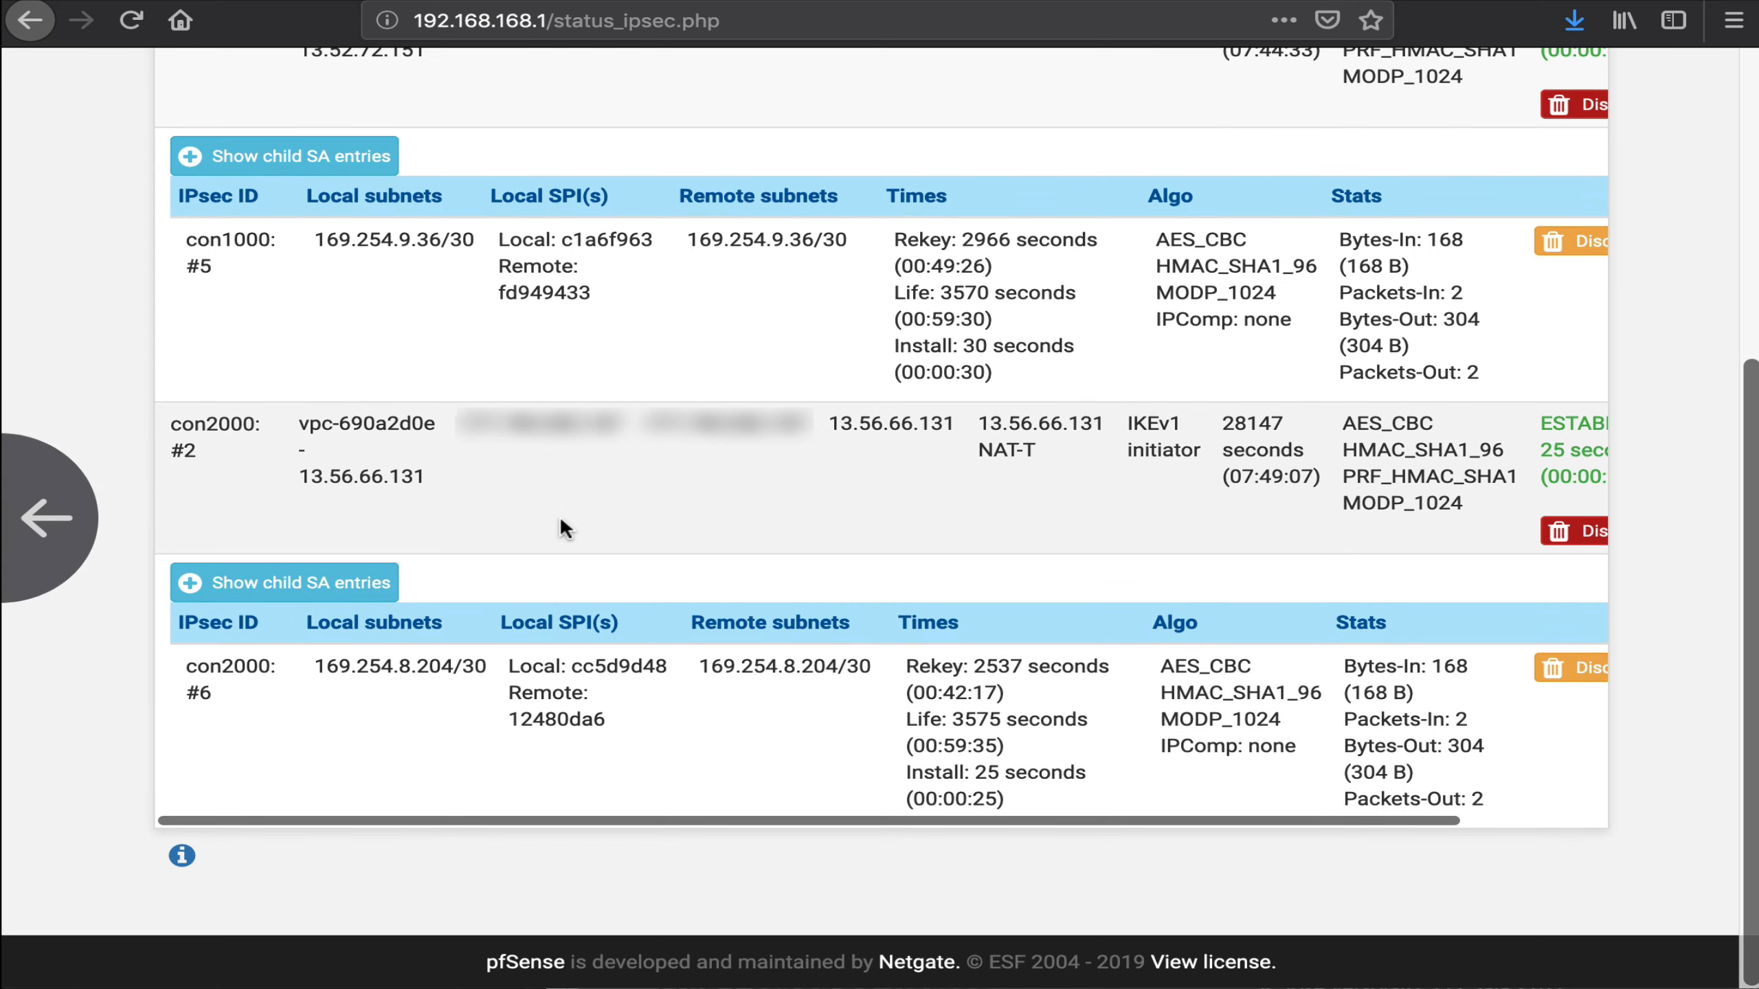
pyautogui.hscroll(1, 577, 502)
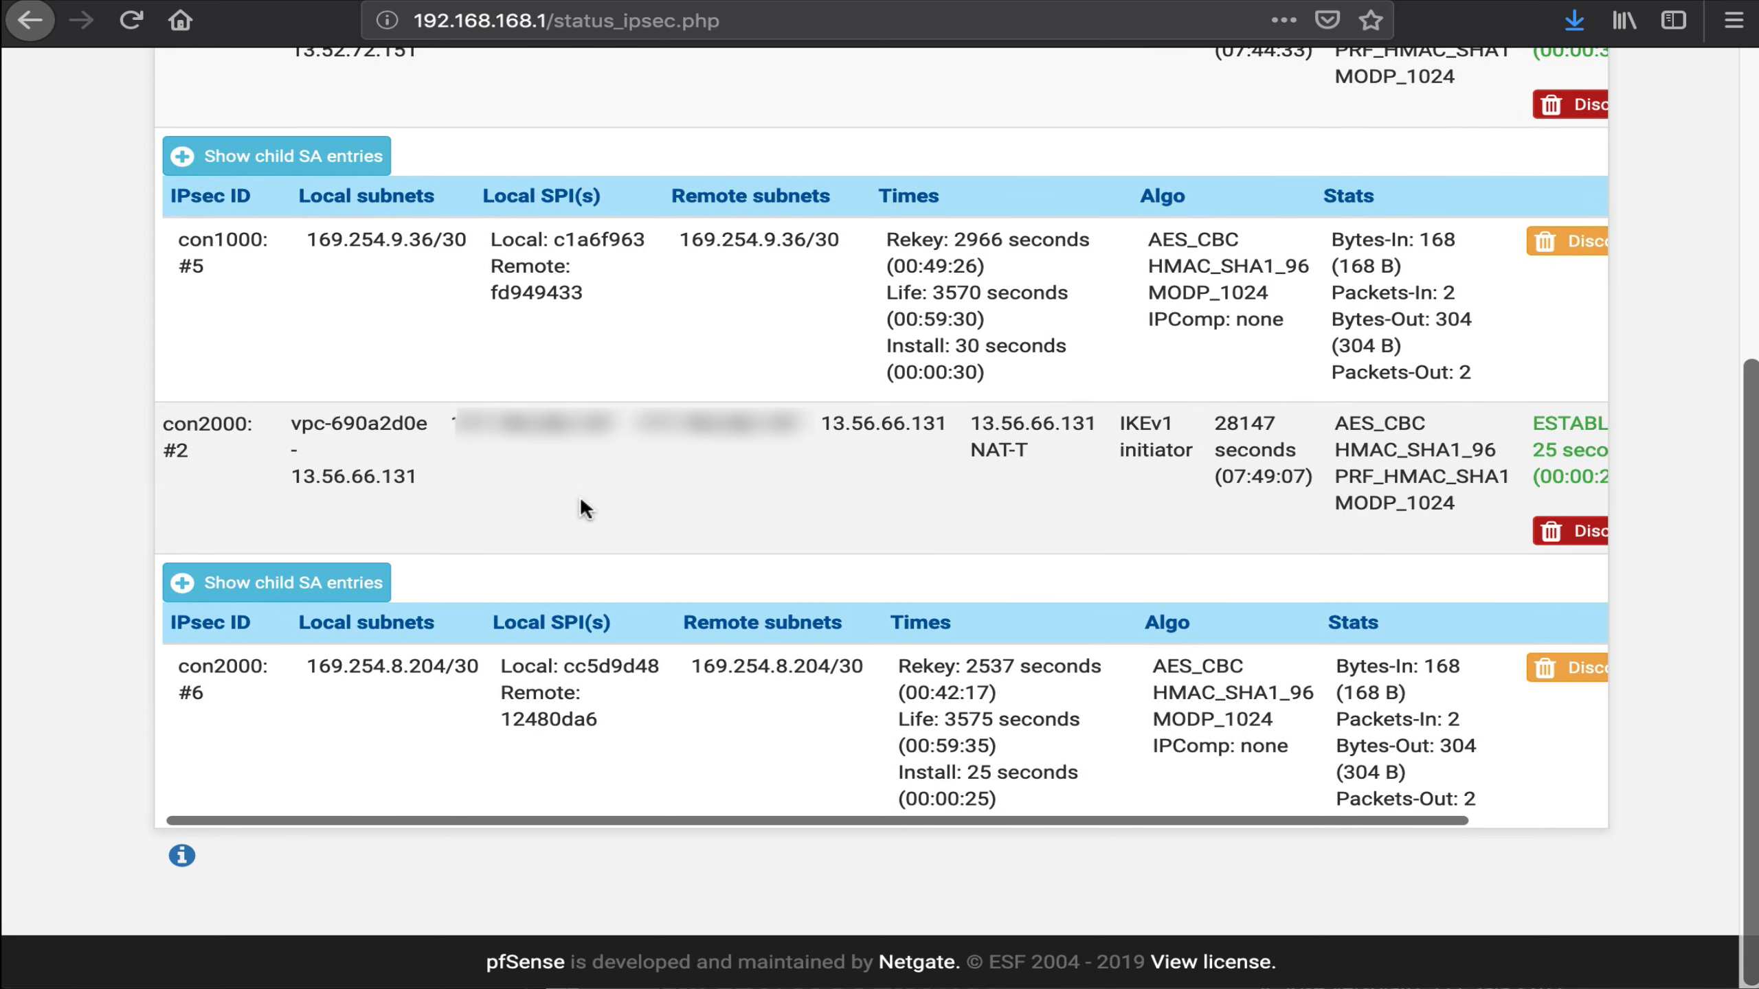
pyautogui.scroll(4, 578, 496)
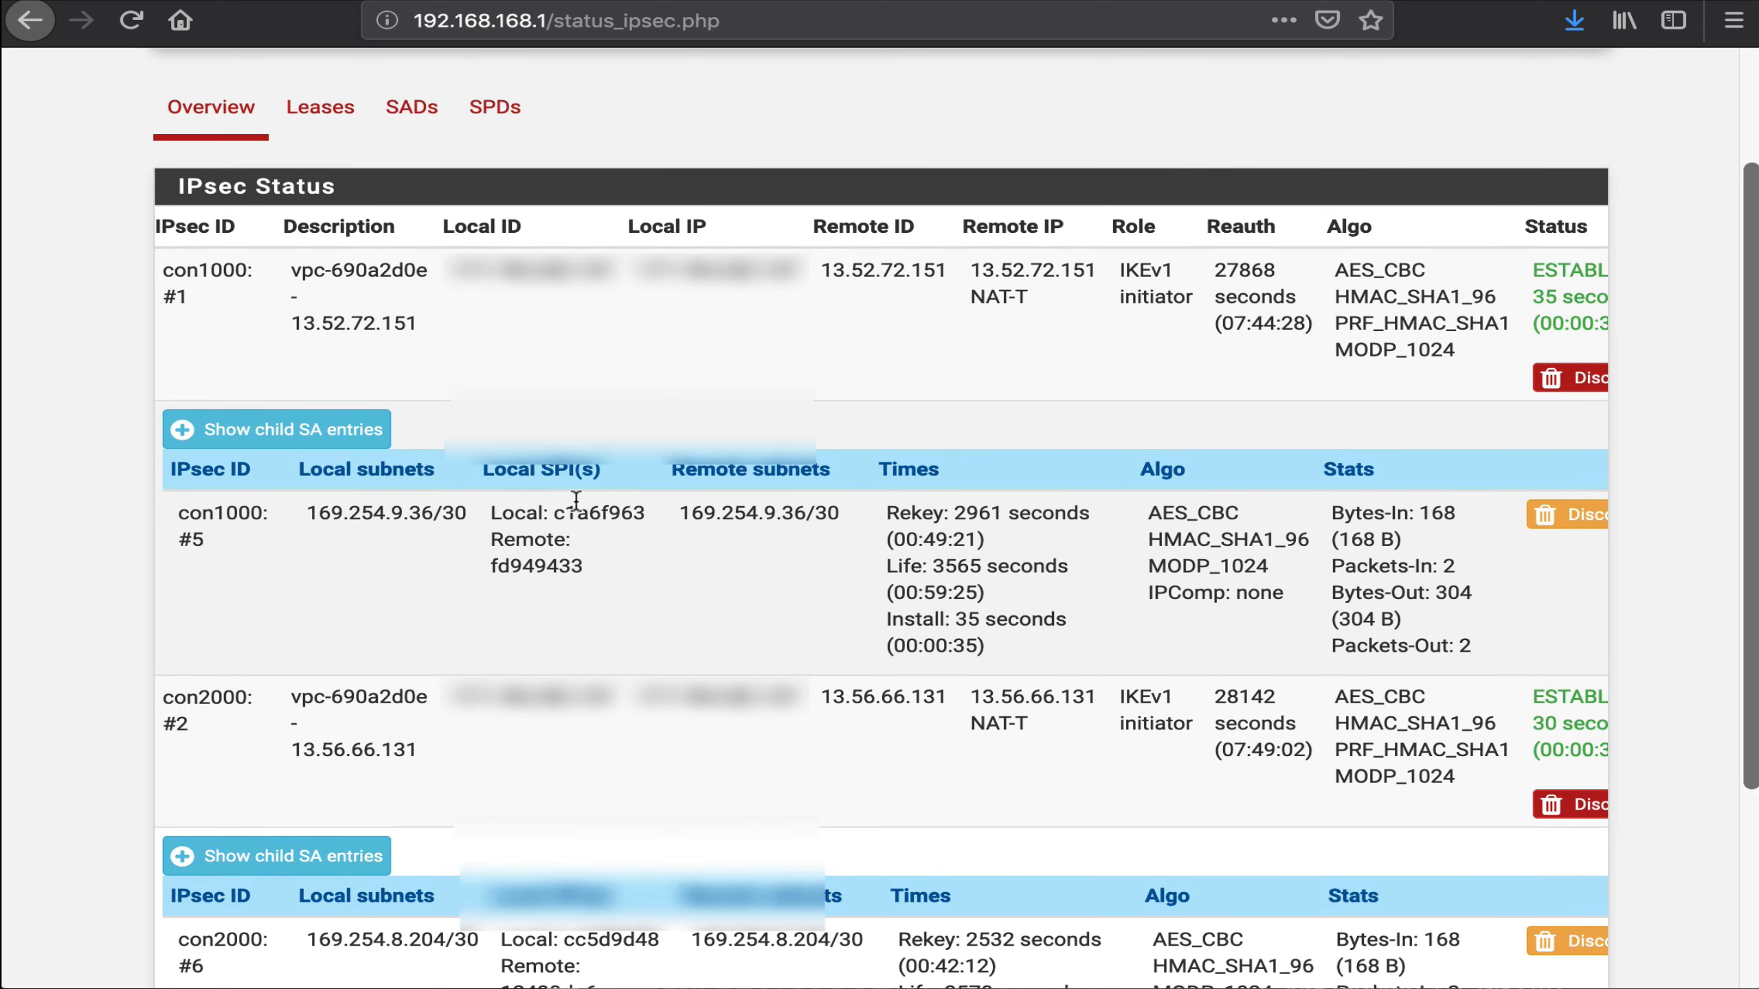
pyautogui.scroll(2, 579, 497)
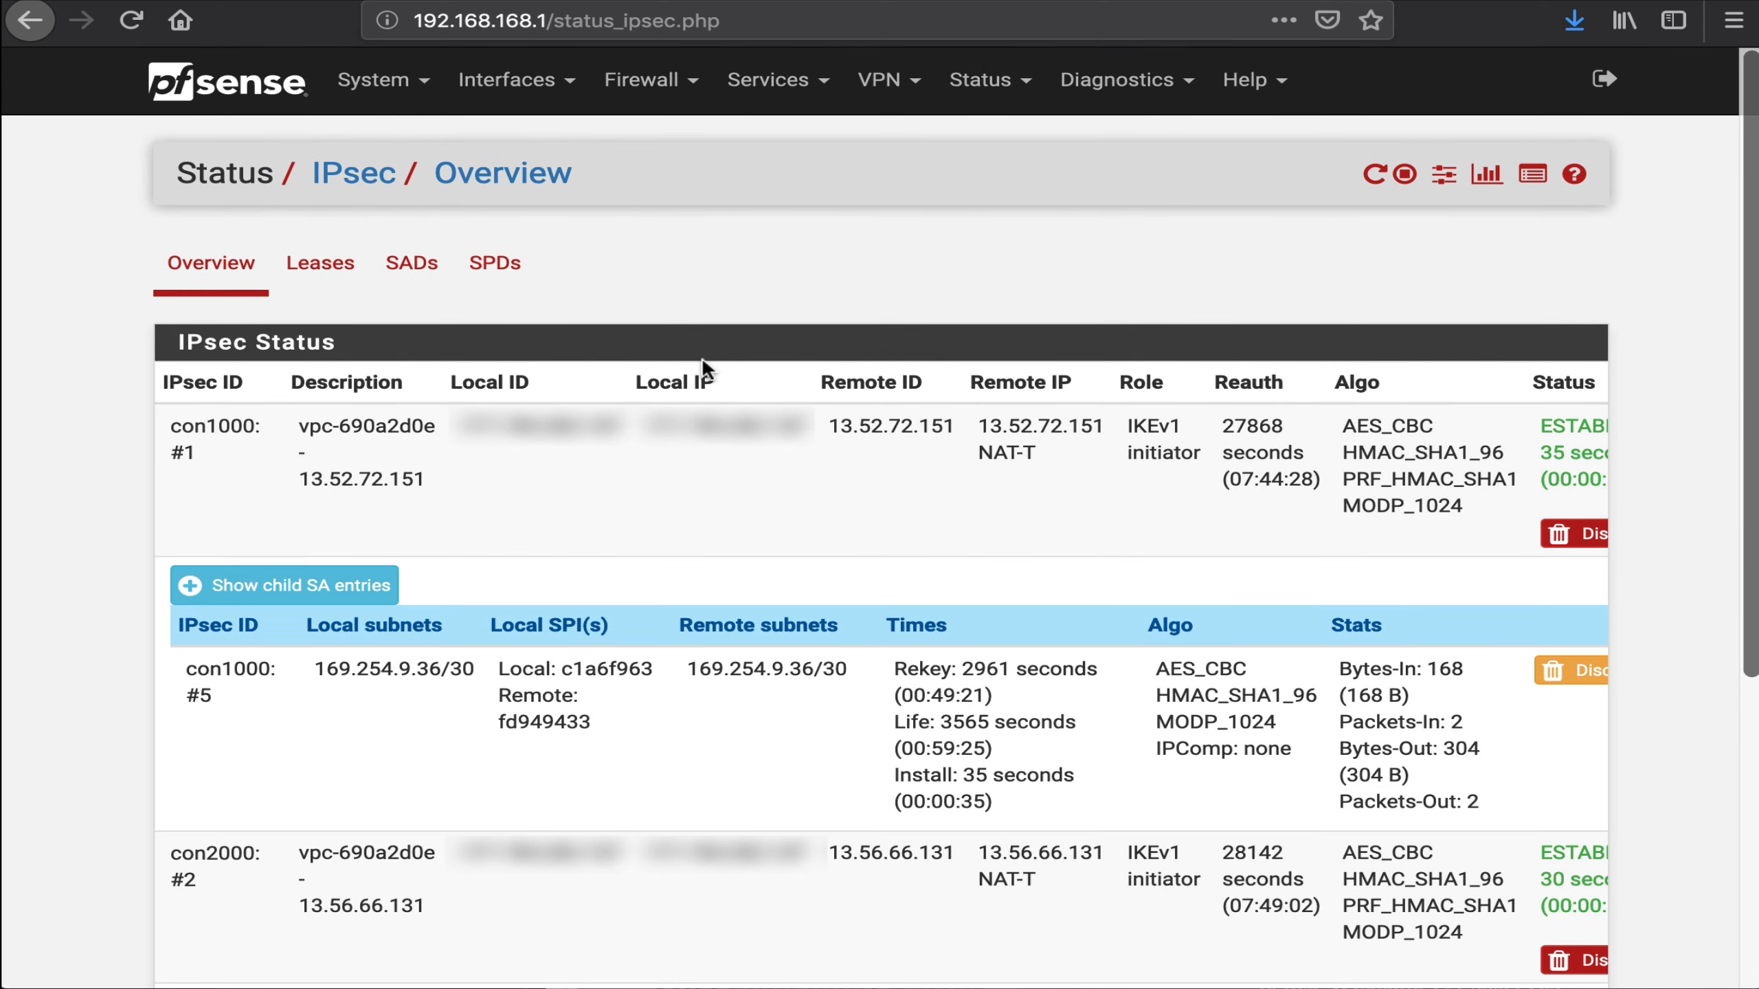
# - Open the VPN IPsec tunnel configuration and examine the Phase 2 entries of both WAN tunnels
pyautogui.click(884, 82)
pyautogui.click(904, 182)
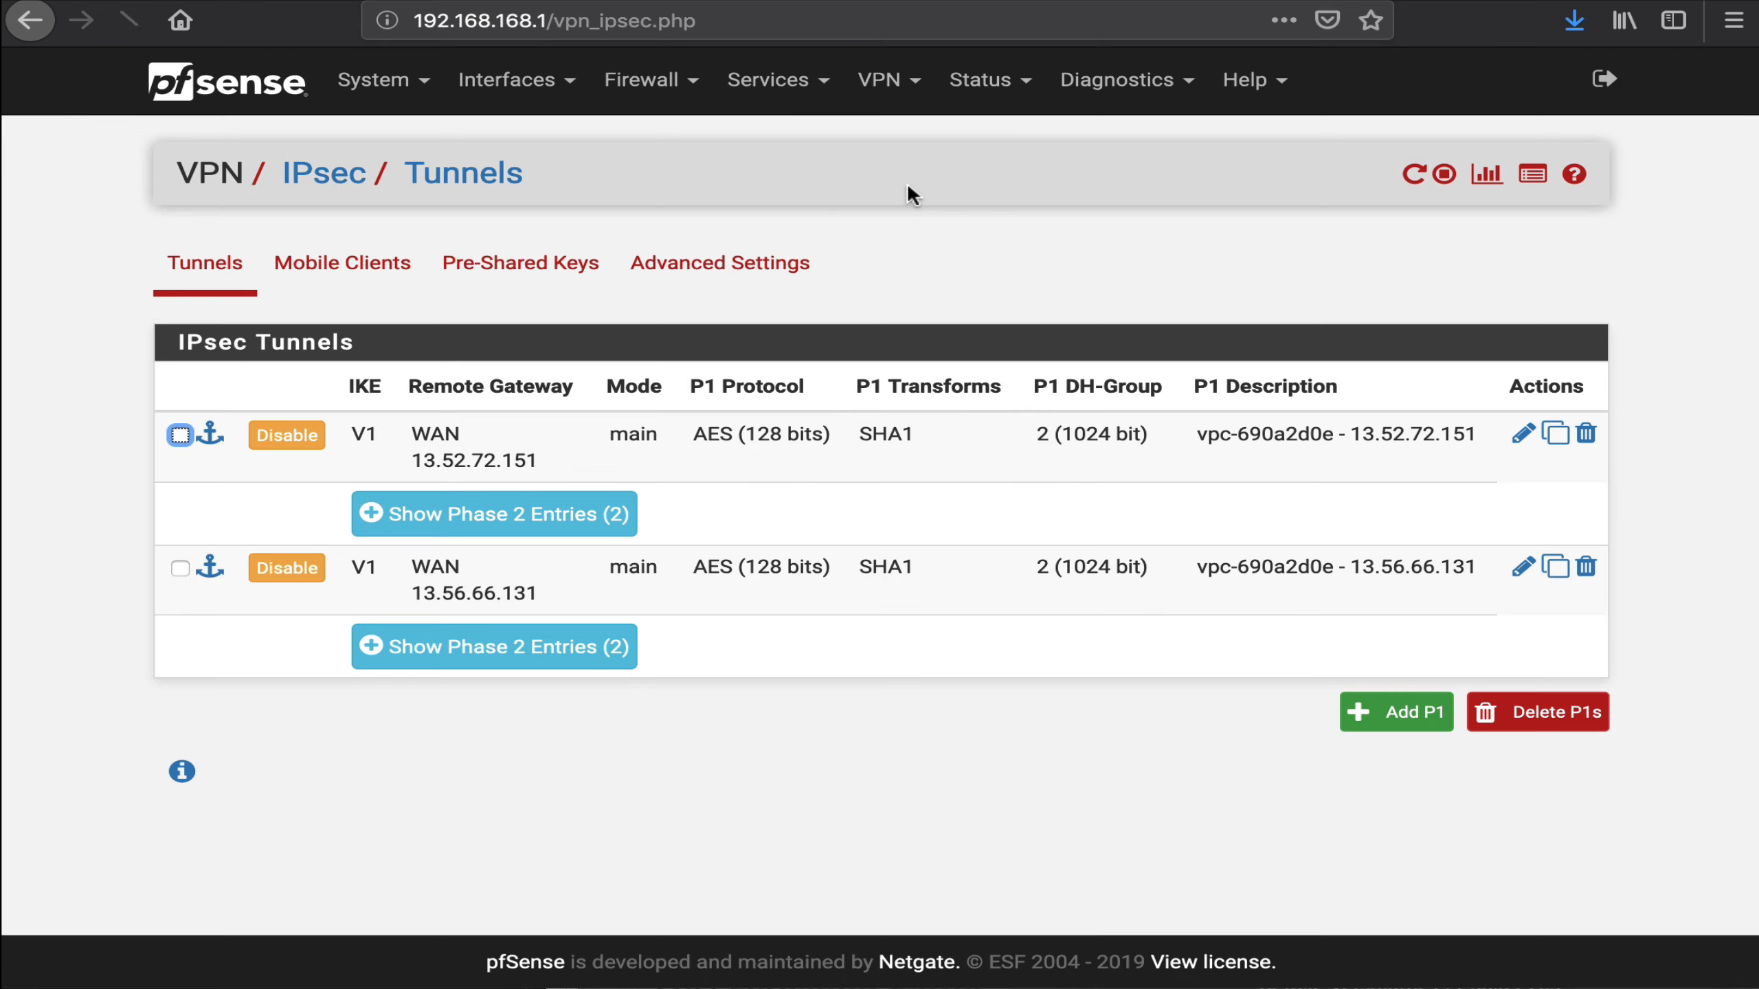
pyautogui.click(529, 520)
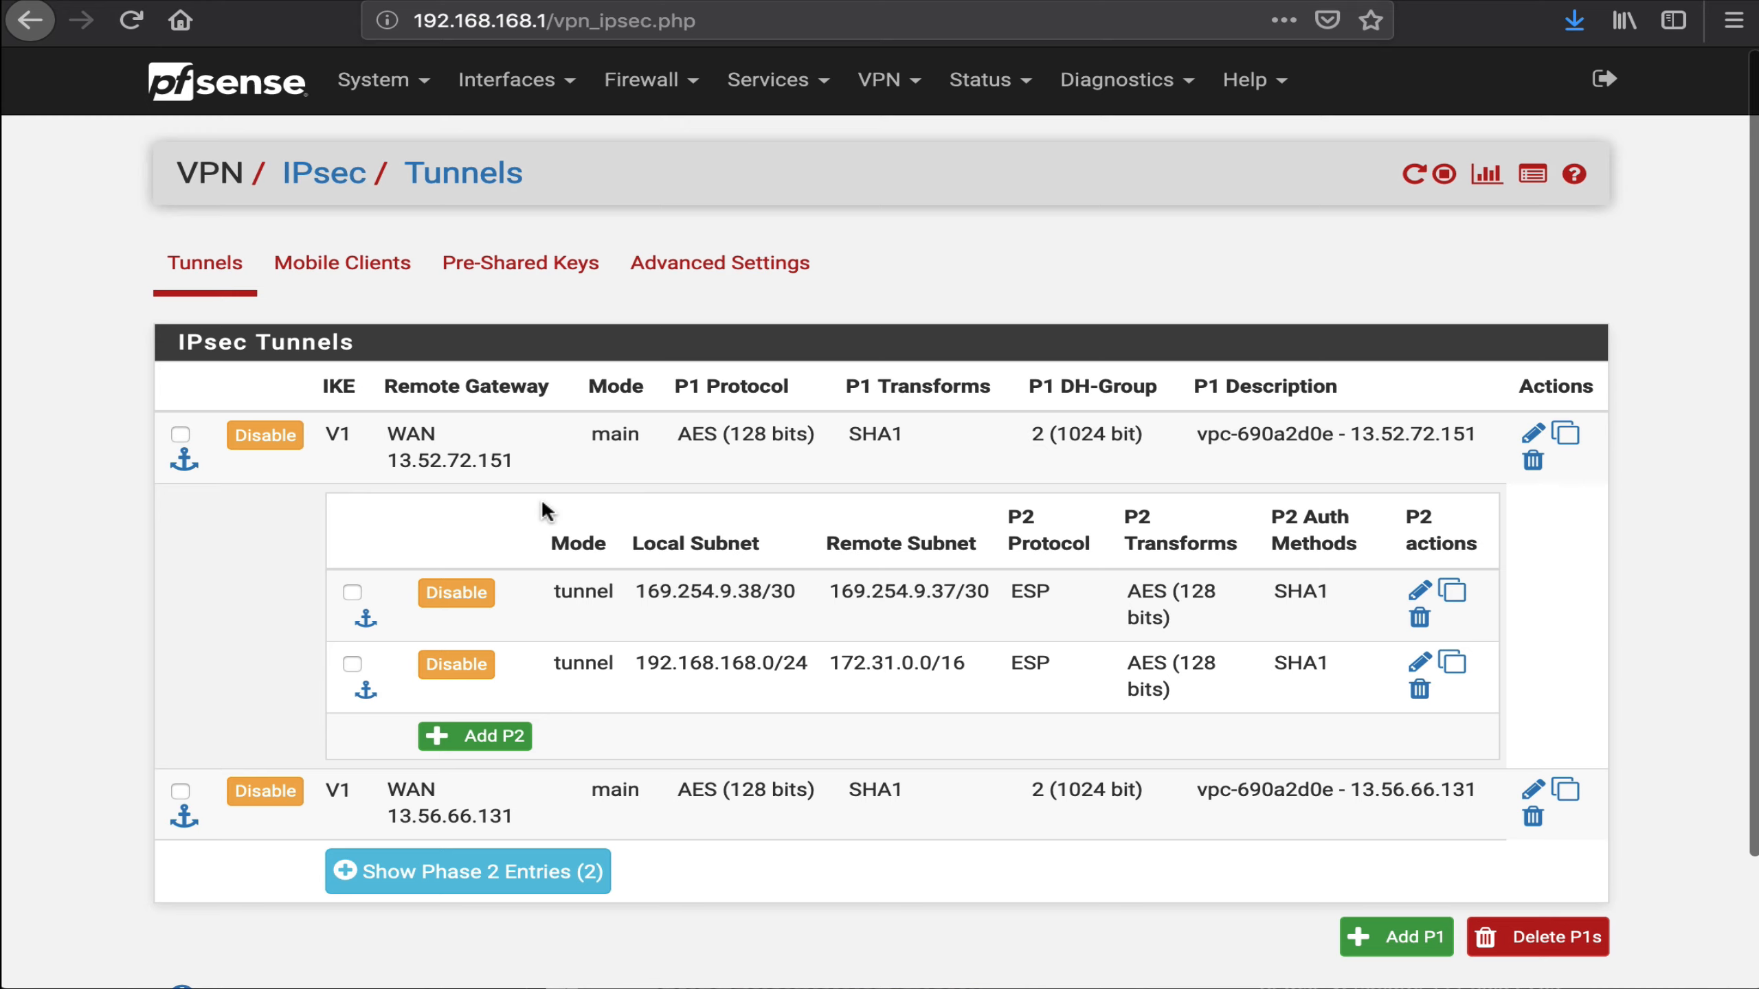
pyautogui.click(451, 875)
pyautogui.scroll(-3, 562, 904)
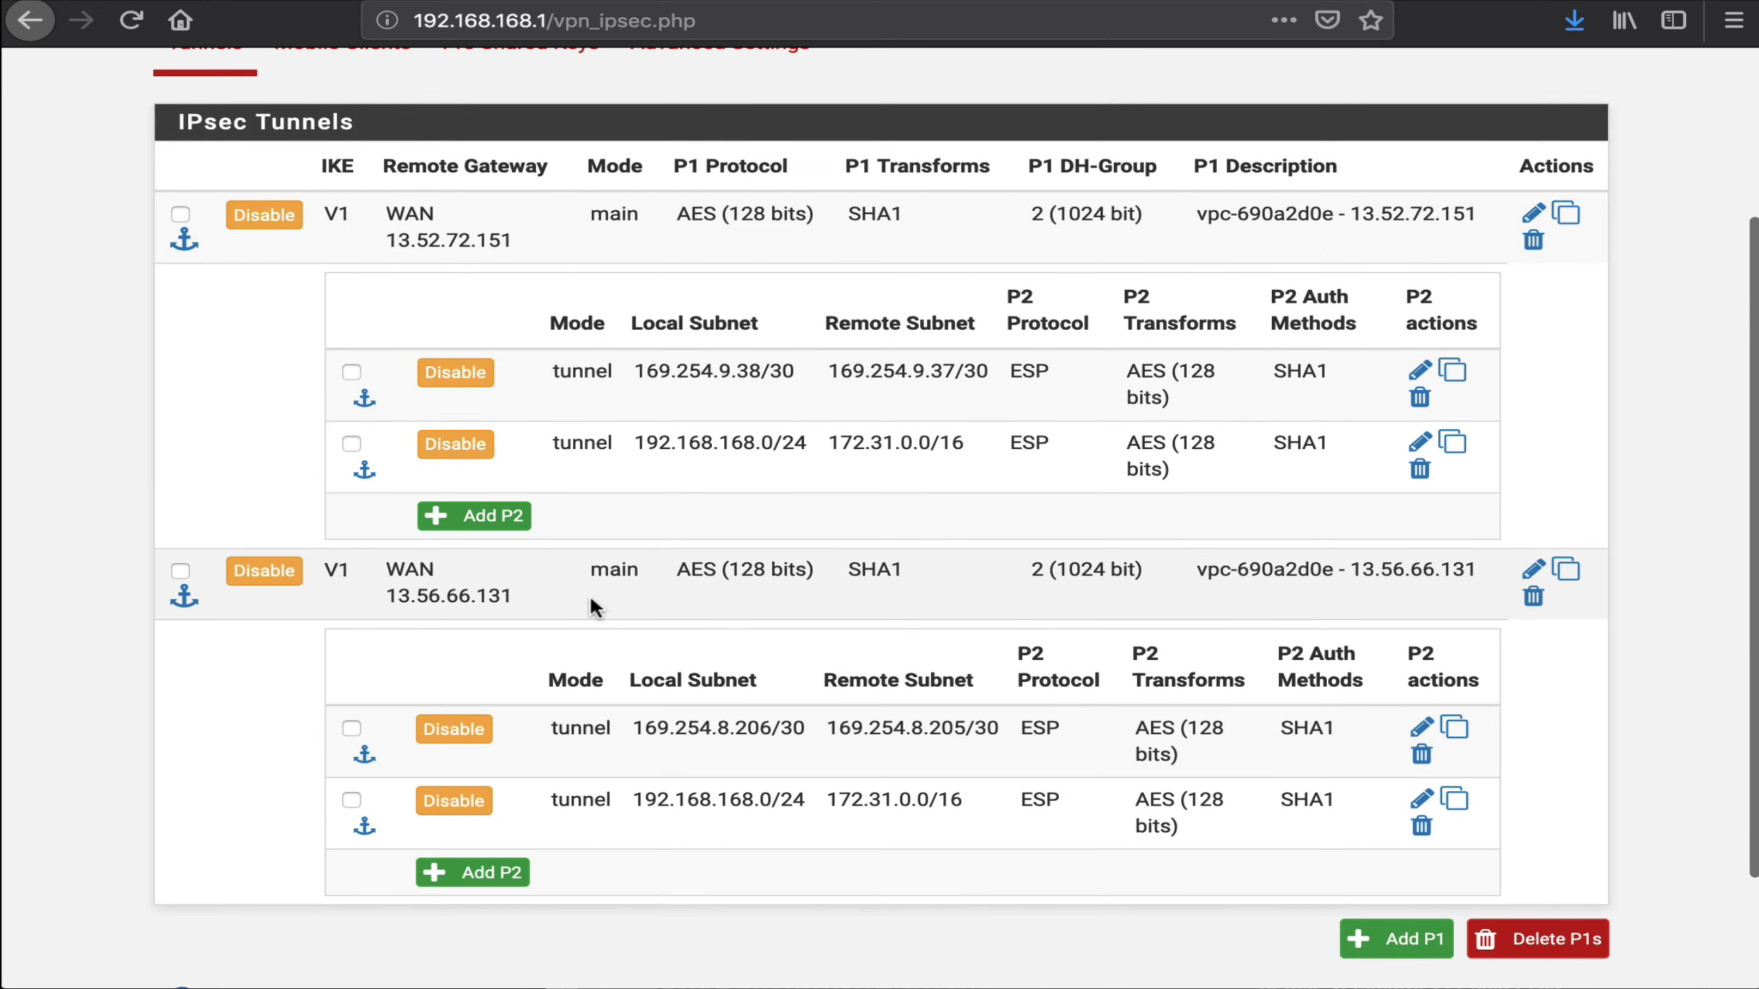
pyautogui.scroll(1, 610, 596)
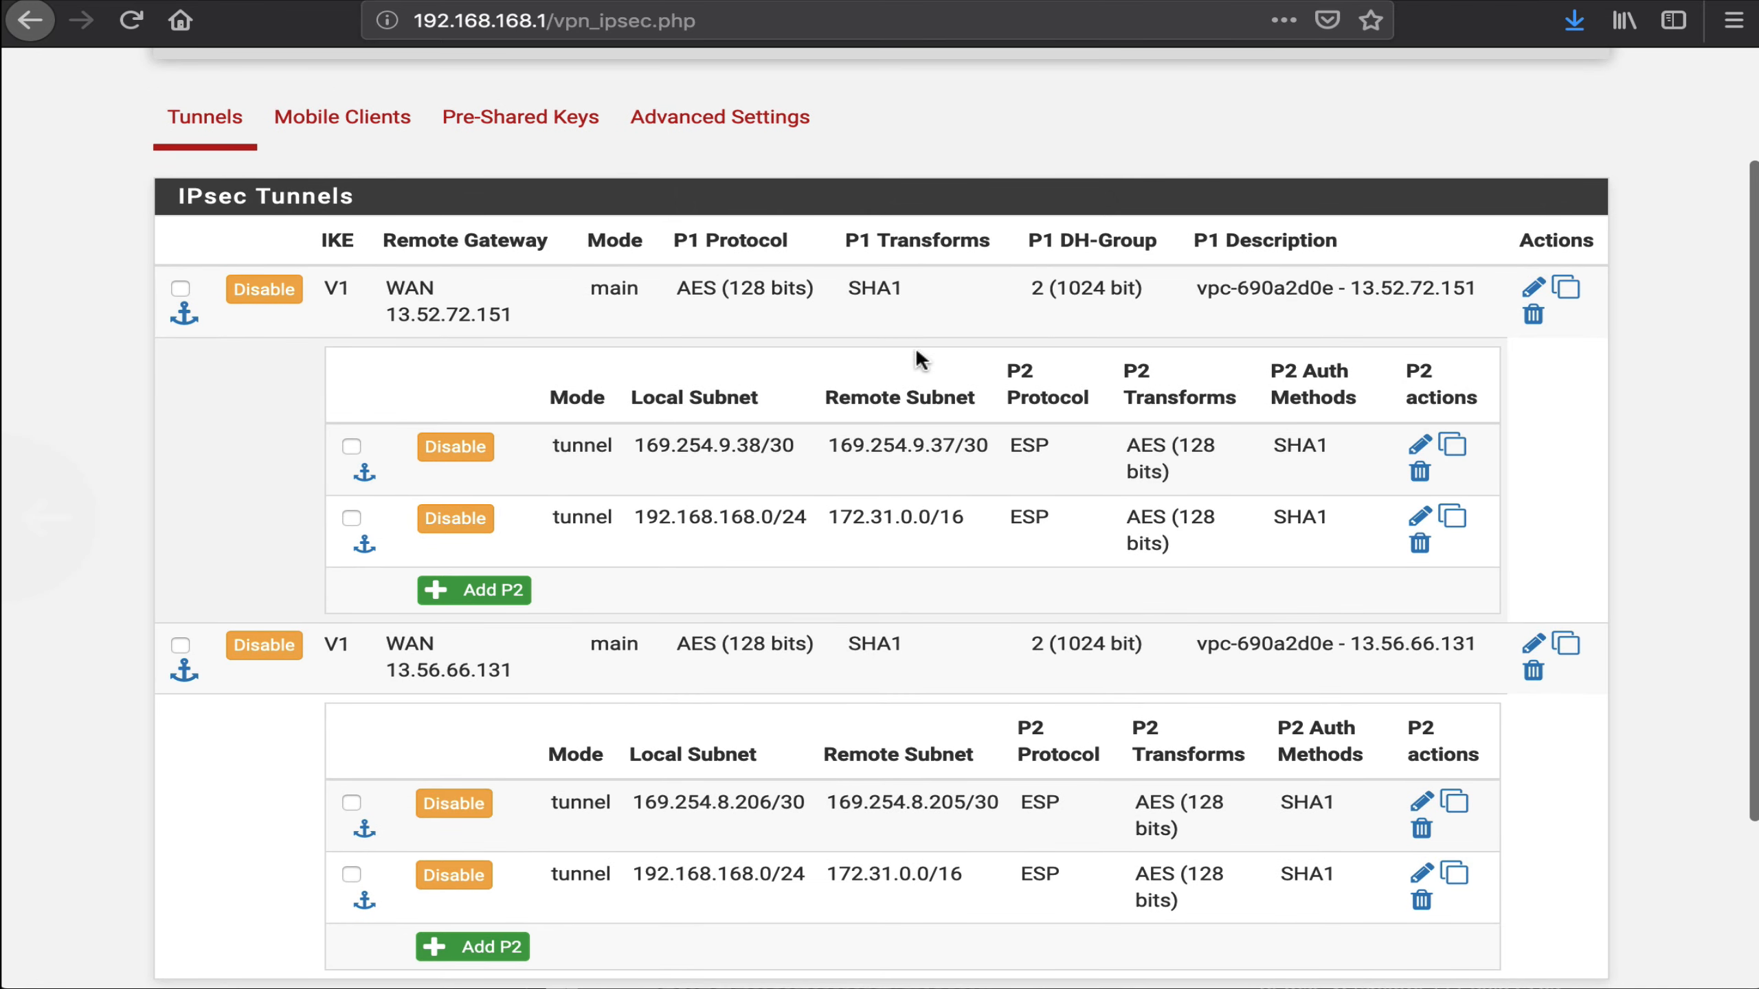
pyautogui.scroll(2, 318, 392)
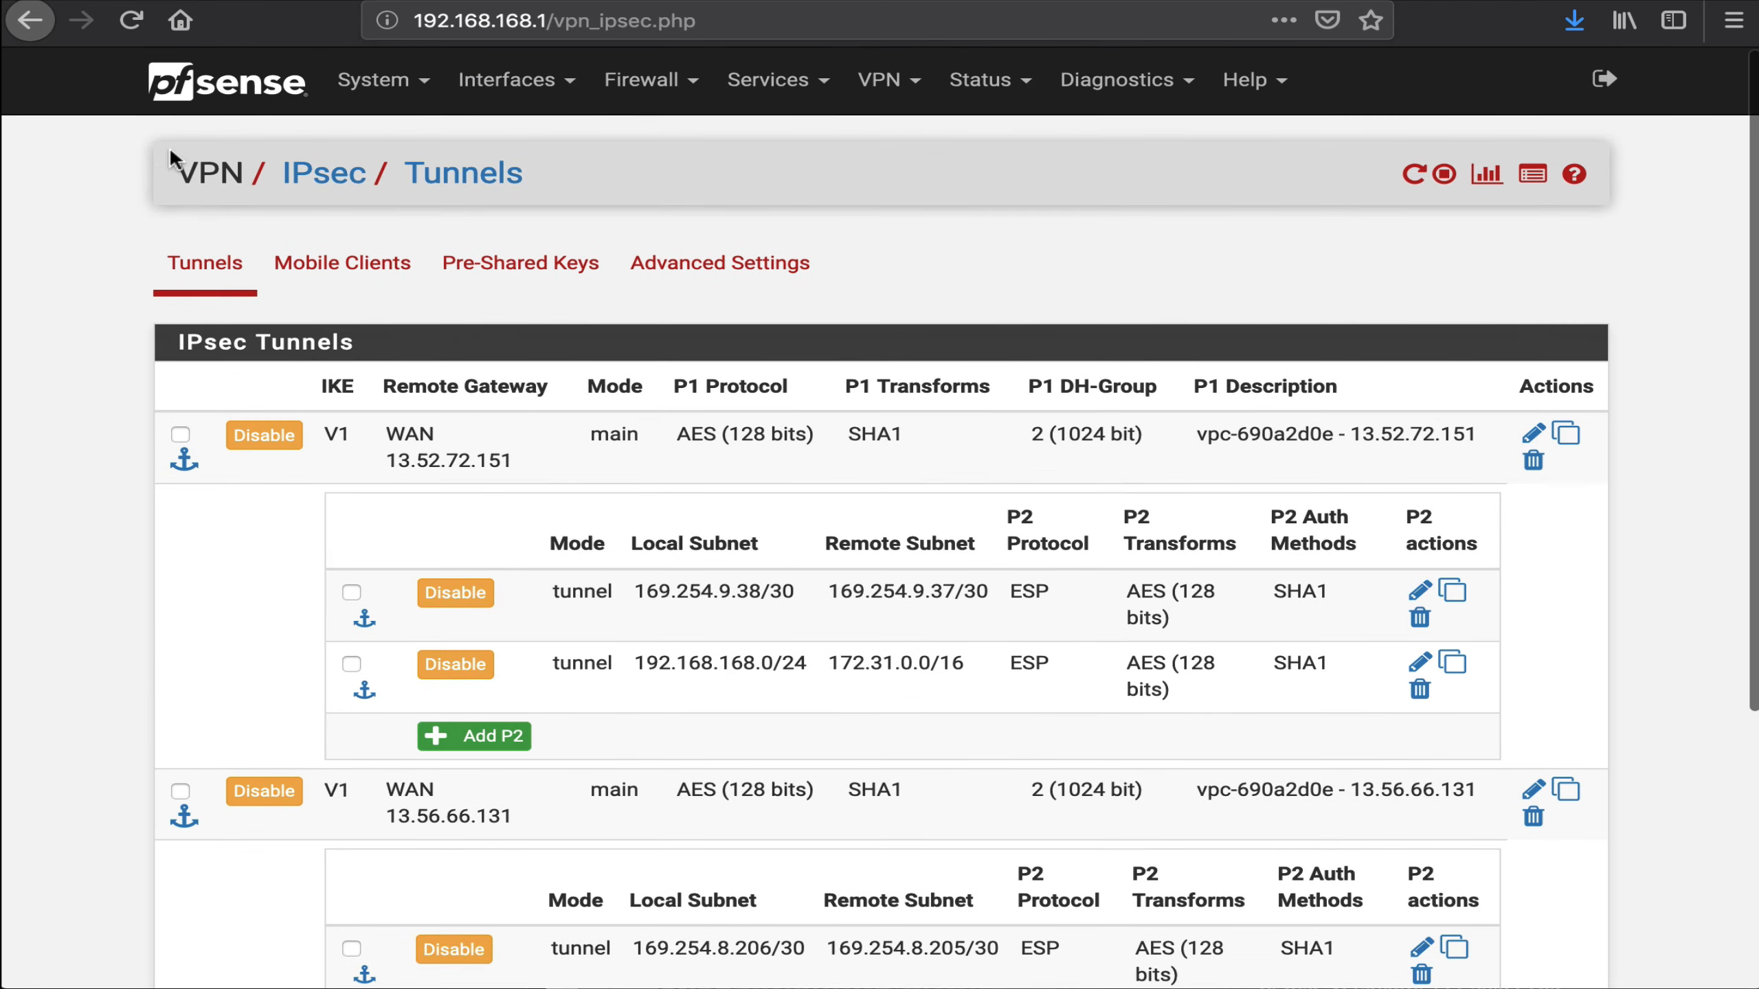
# - Switch to the AWS console, open the running EC2 instances, and copy the t2.micro instance's private IP address
pyautogui.click(230, 107)
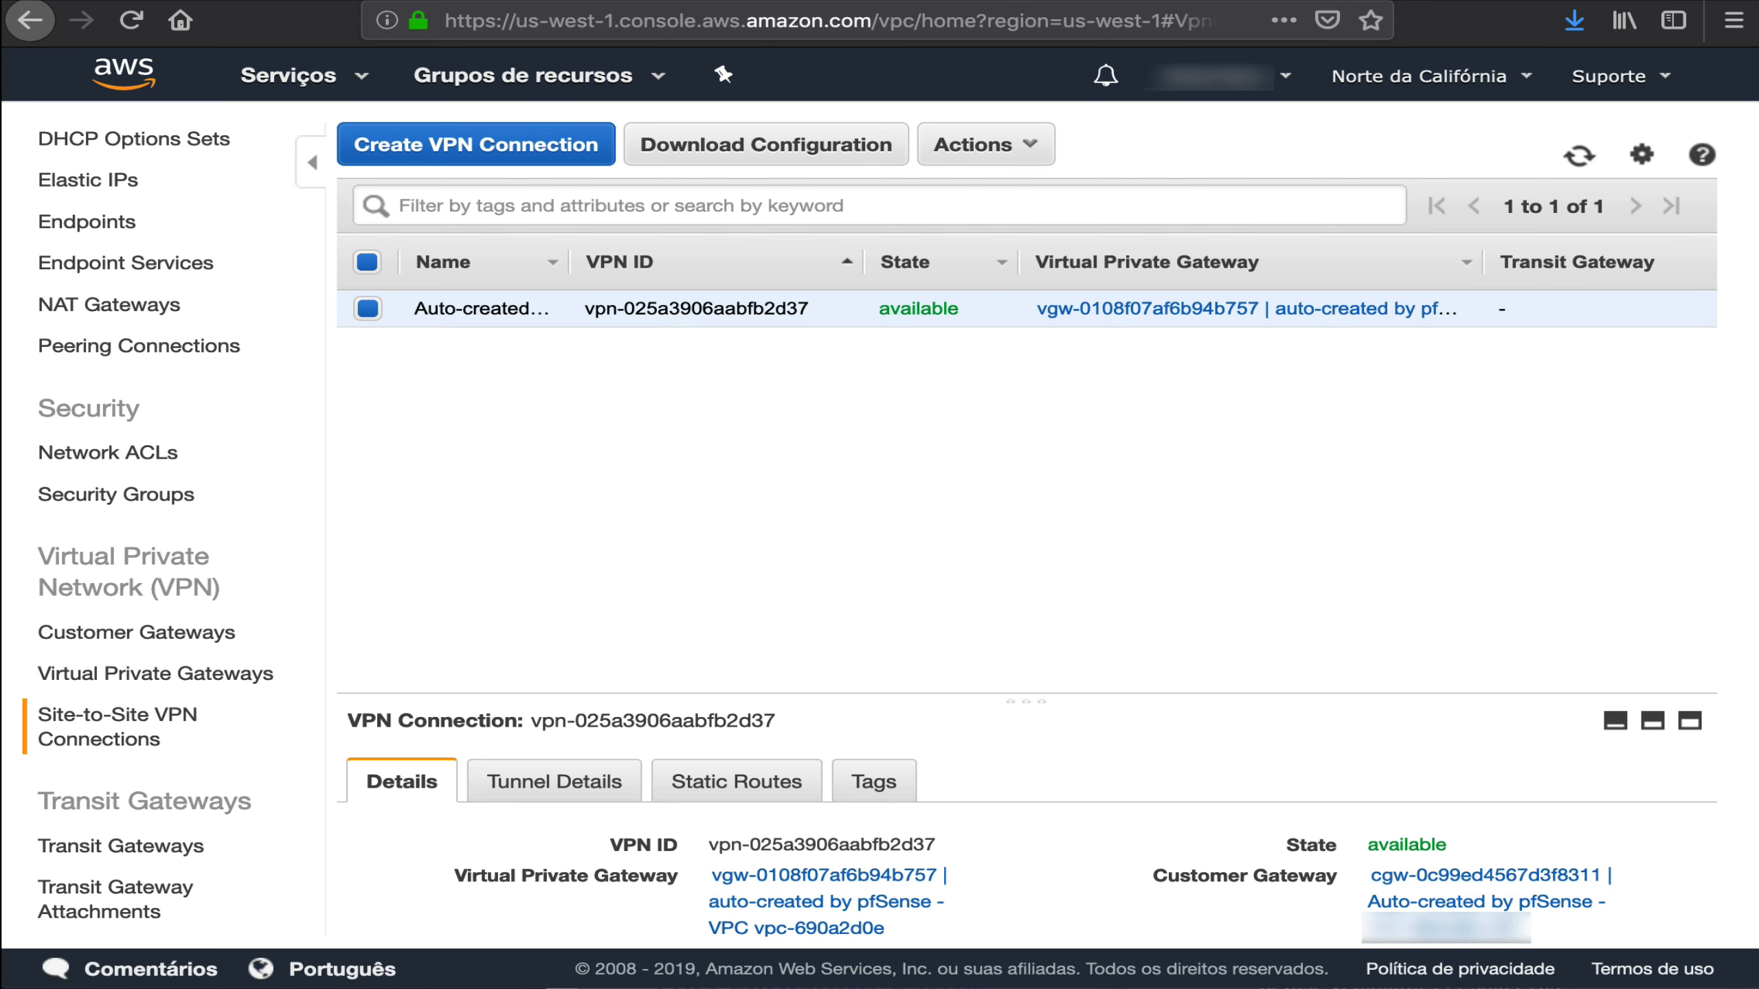
pyautogui.click(315, 88)
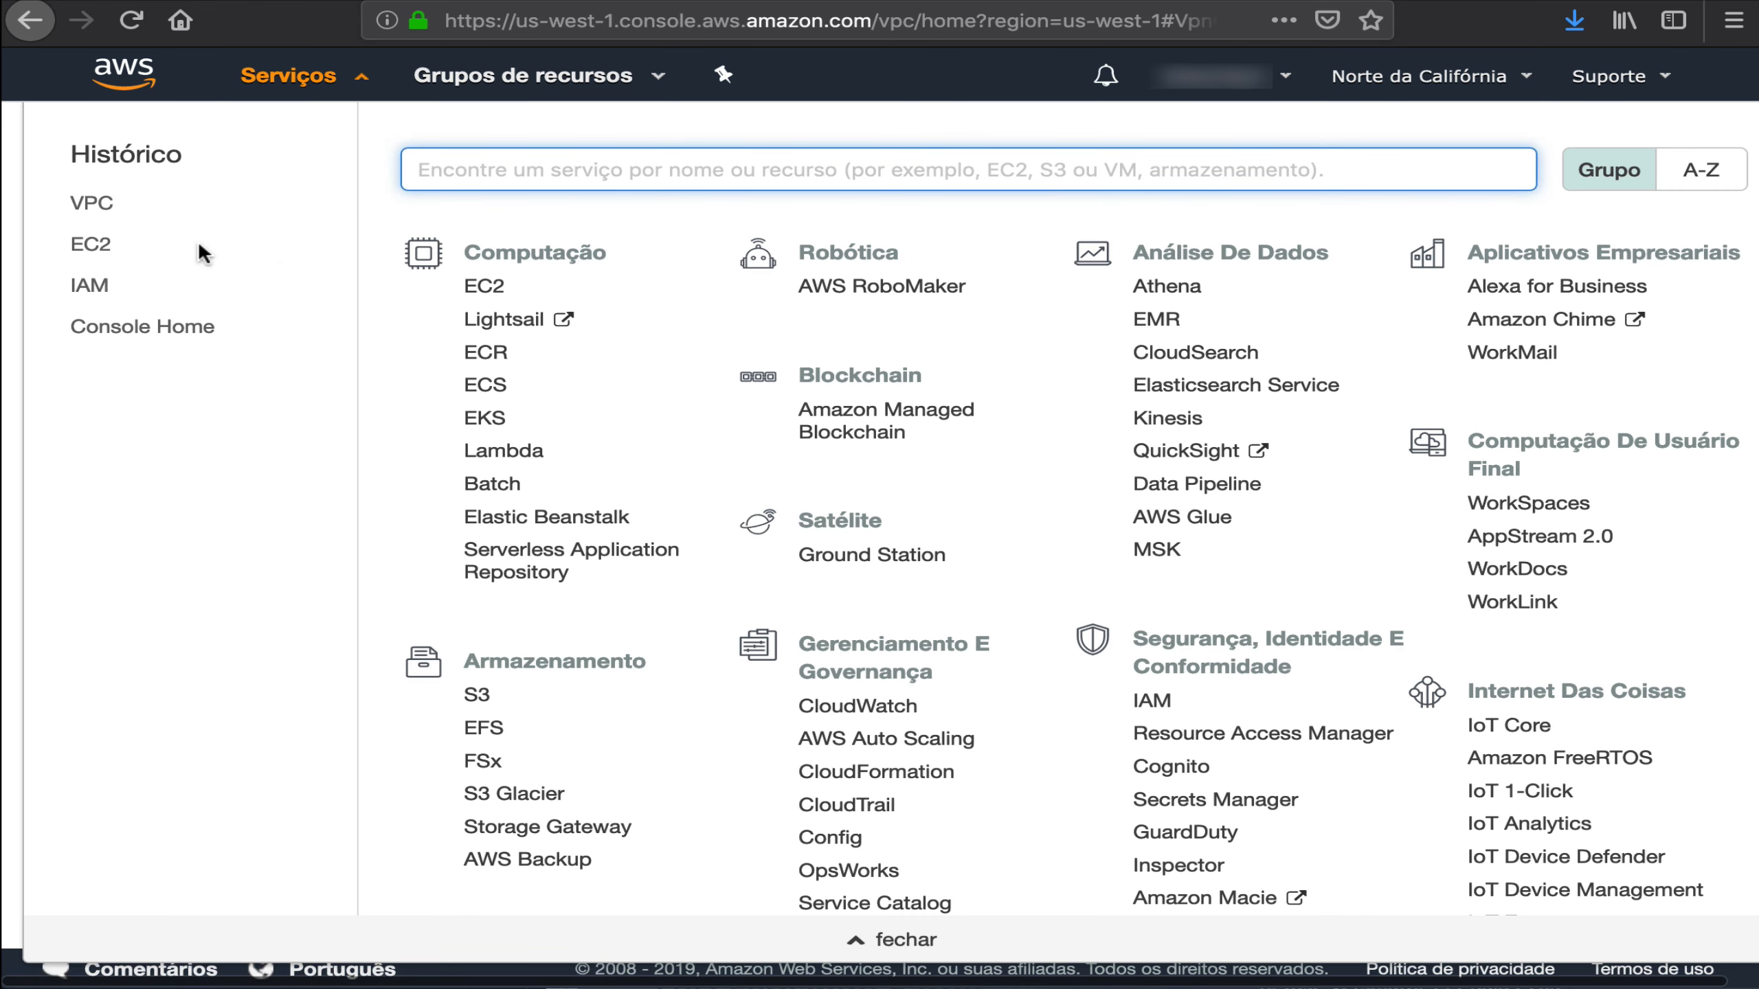
pyautogui.click(86, 243)
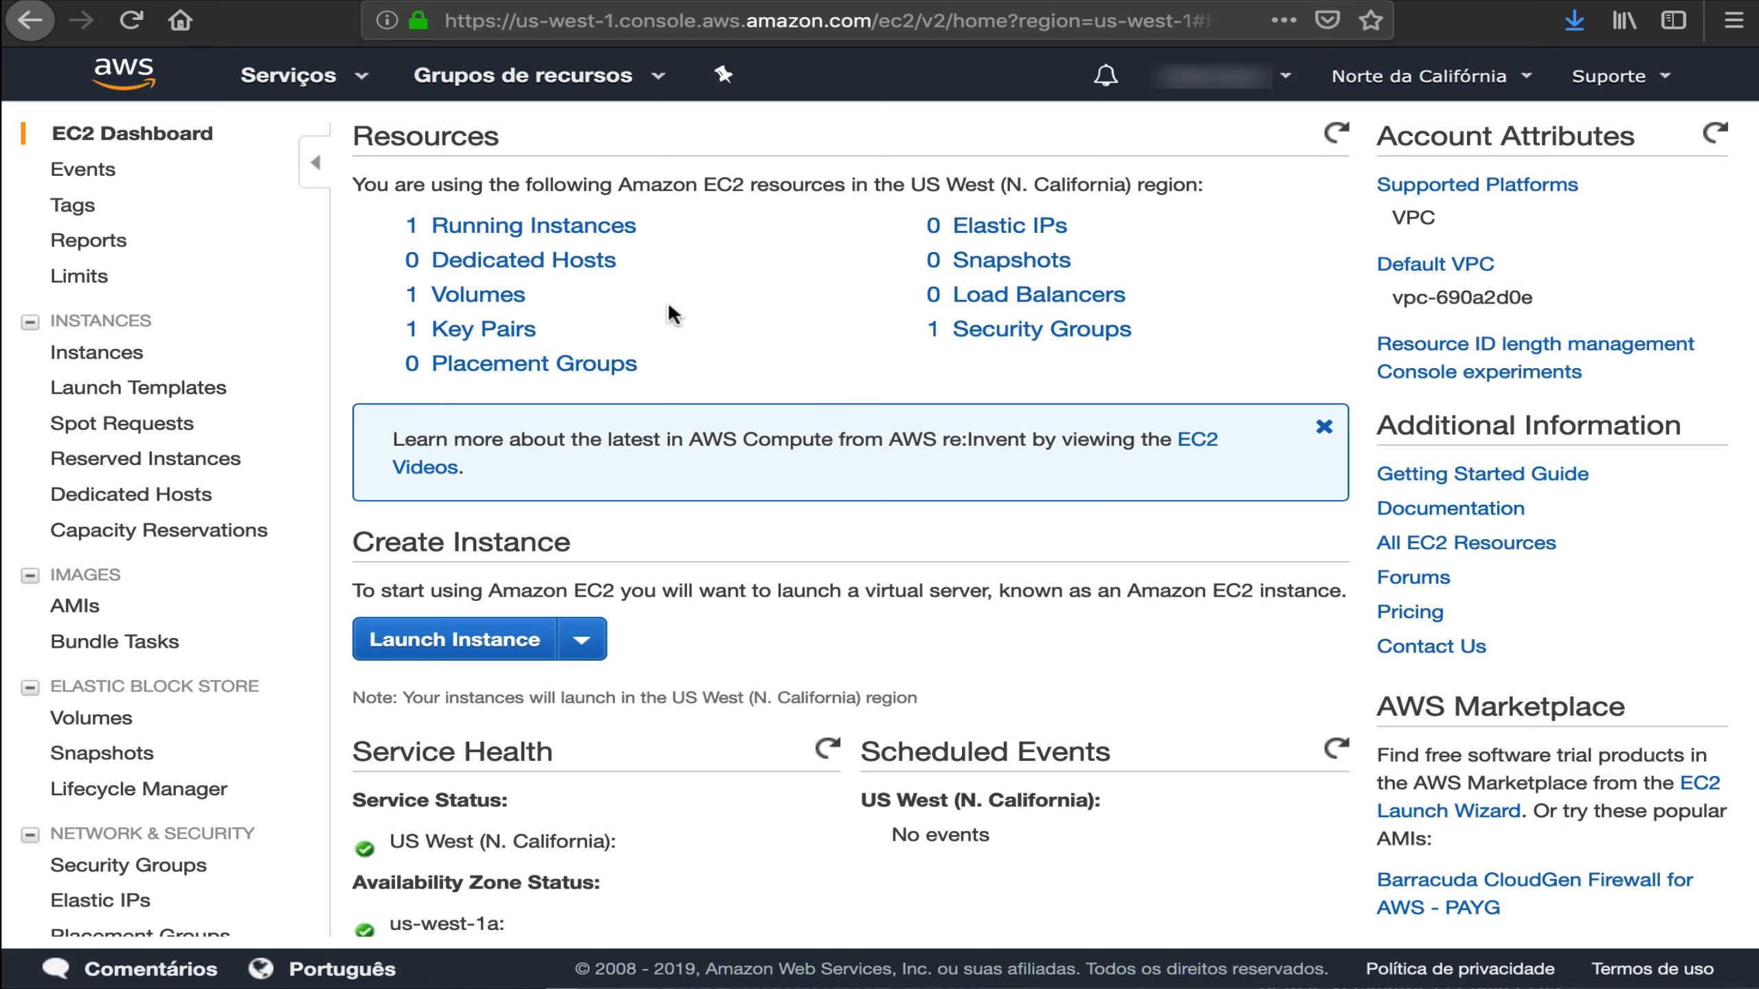
pyautogui.click(604, 229)
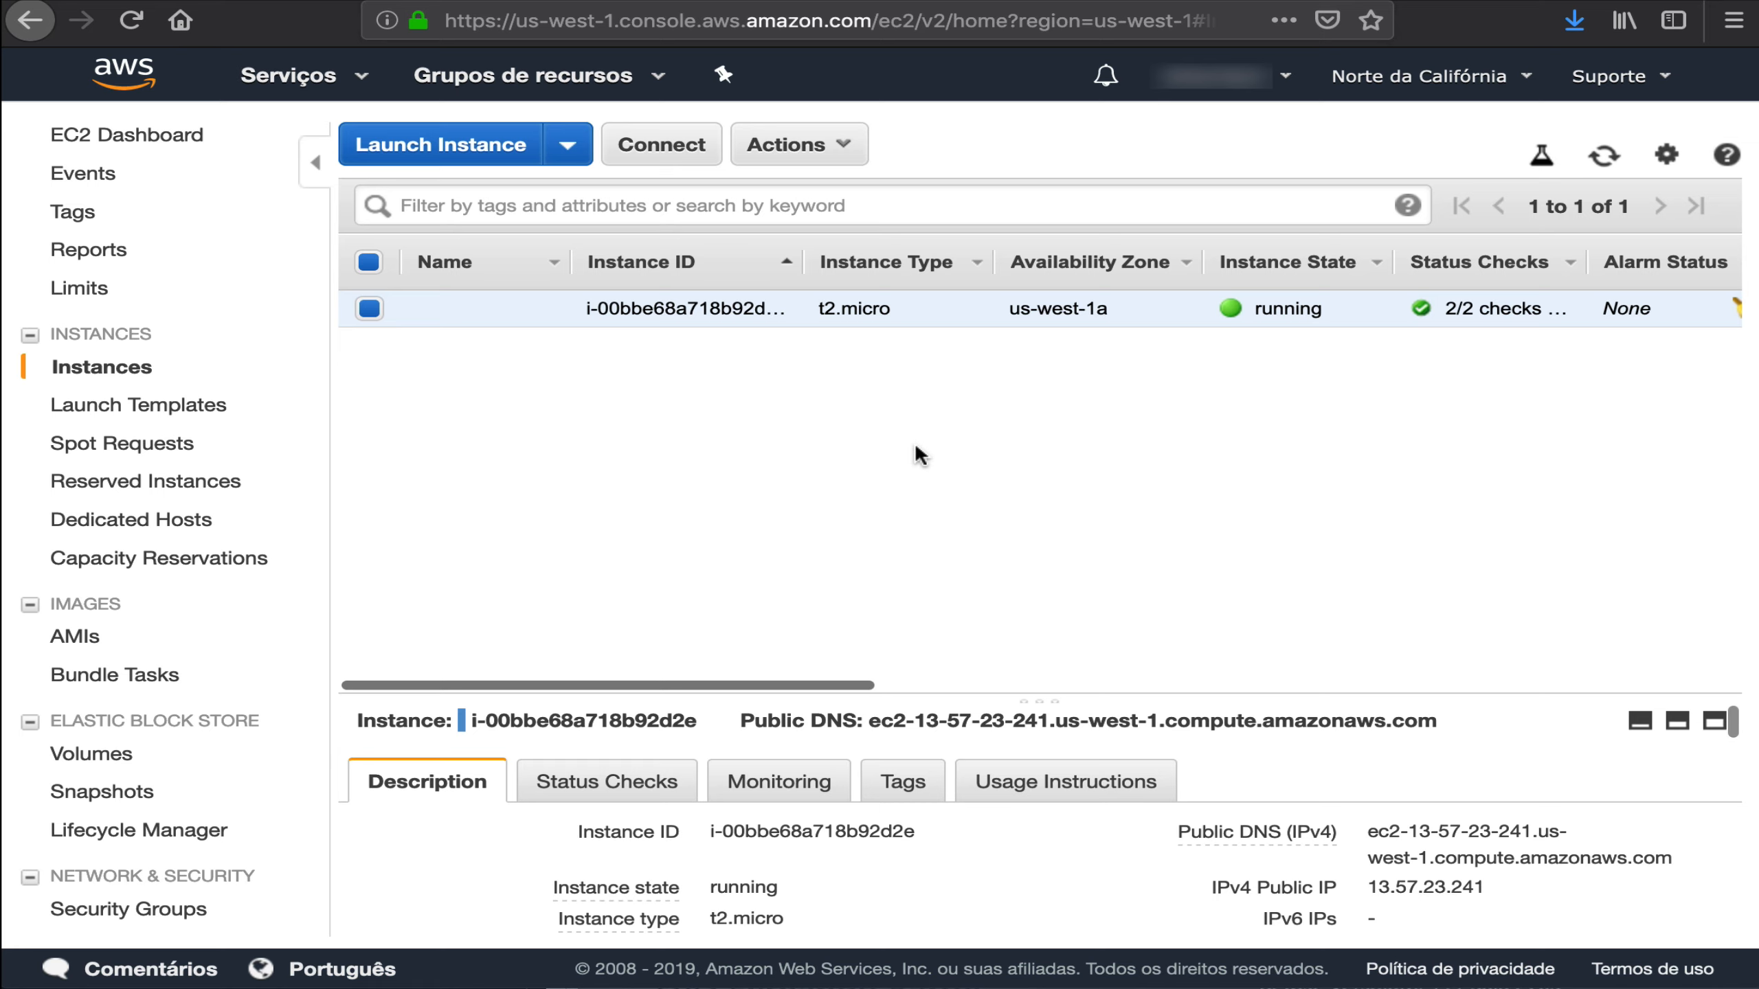
pyautogui.scroll(-3, 1219, 776)
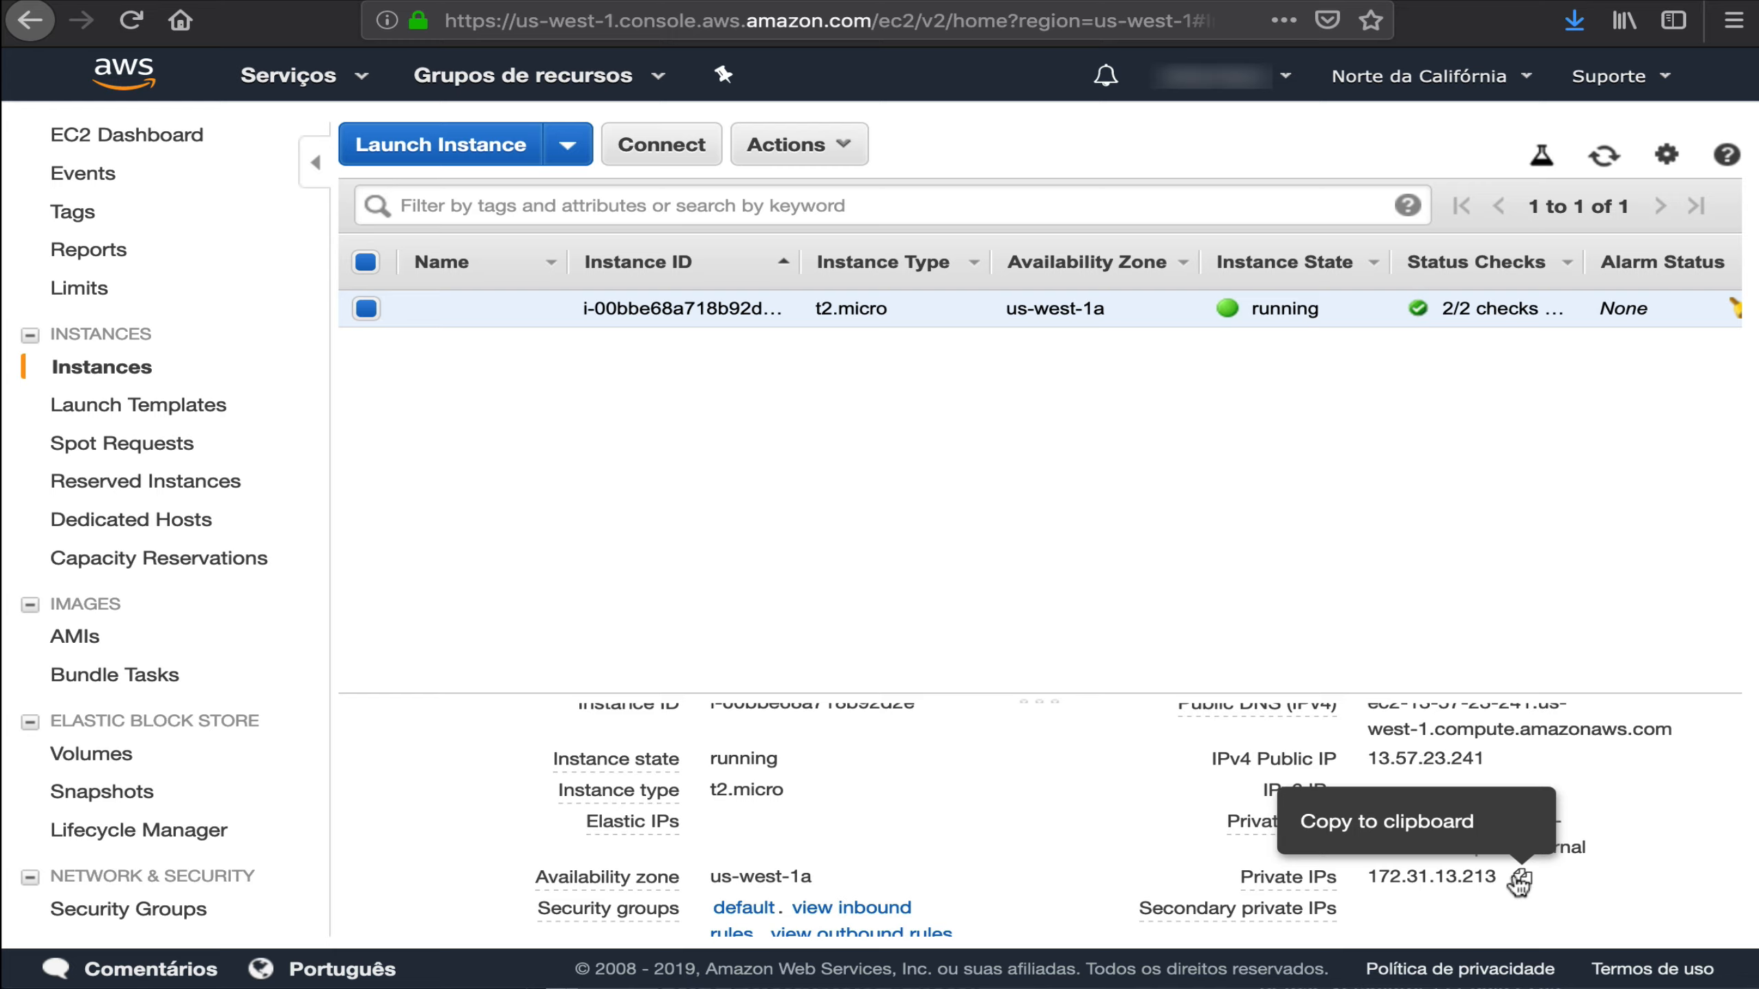
pyautogui.click(1520, 879)
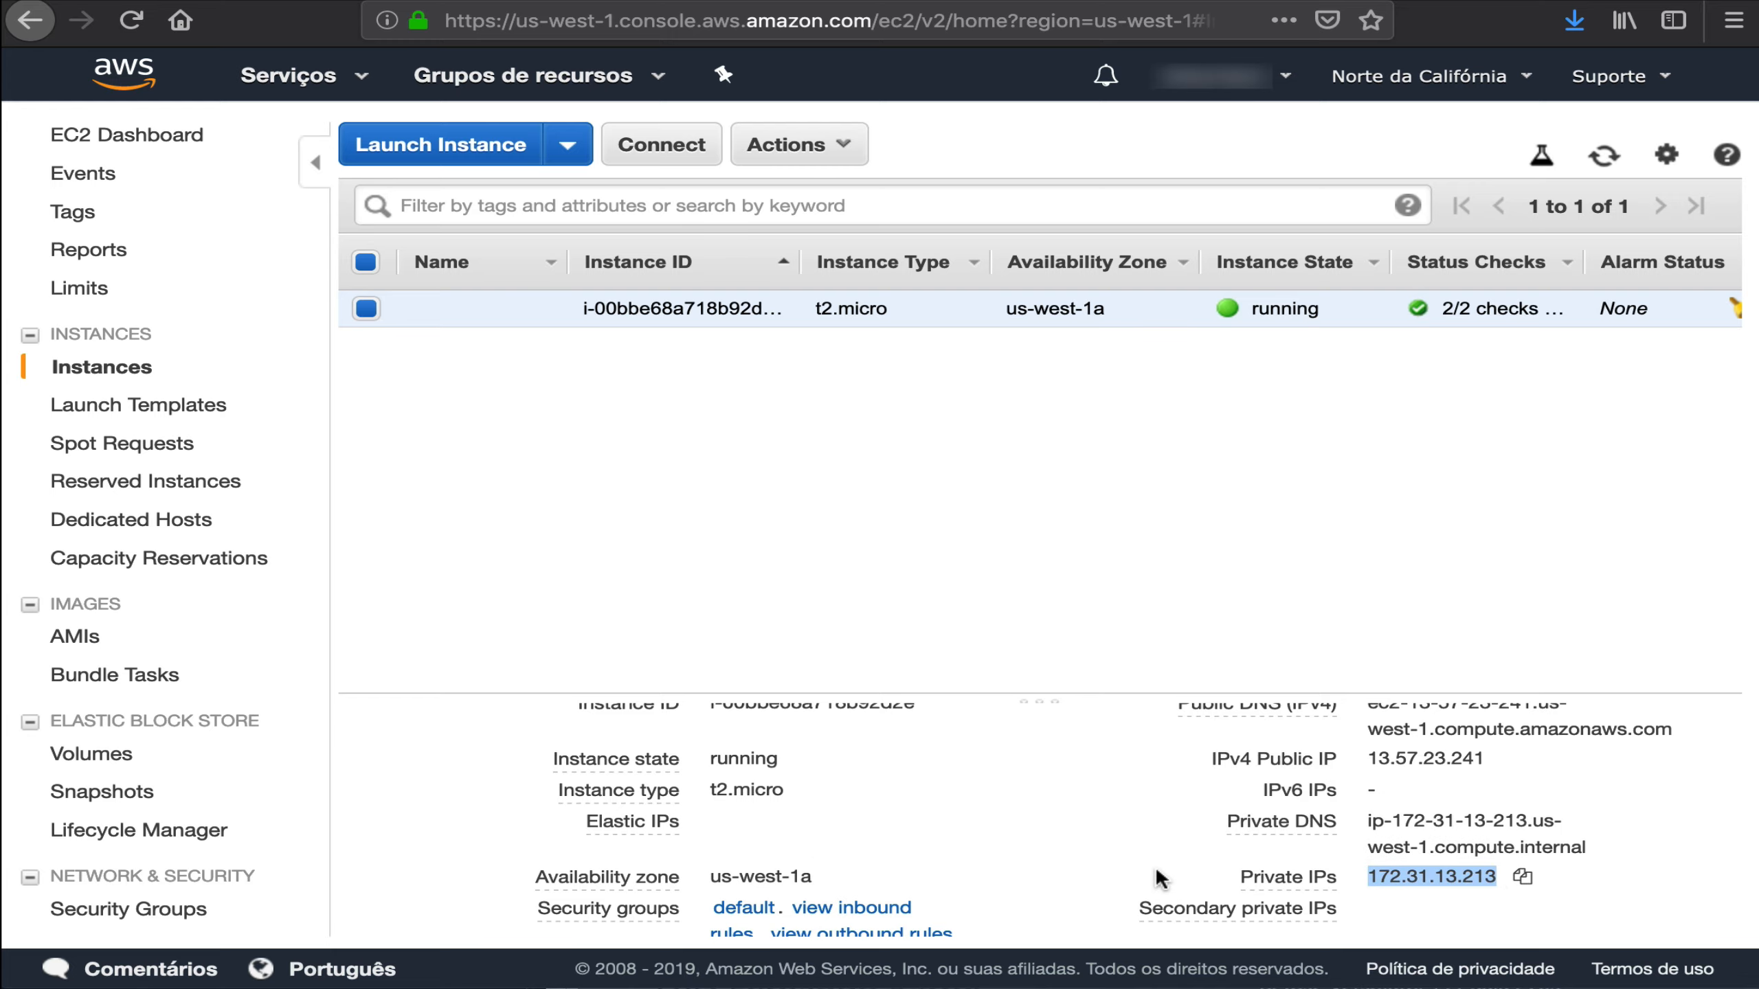
# - Switch to the terminal and ping 172.31.13.213 to test the VPN connection, stopping after a few packets
pyautogui.press('super+Tab')
pyautogui.write('pn')
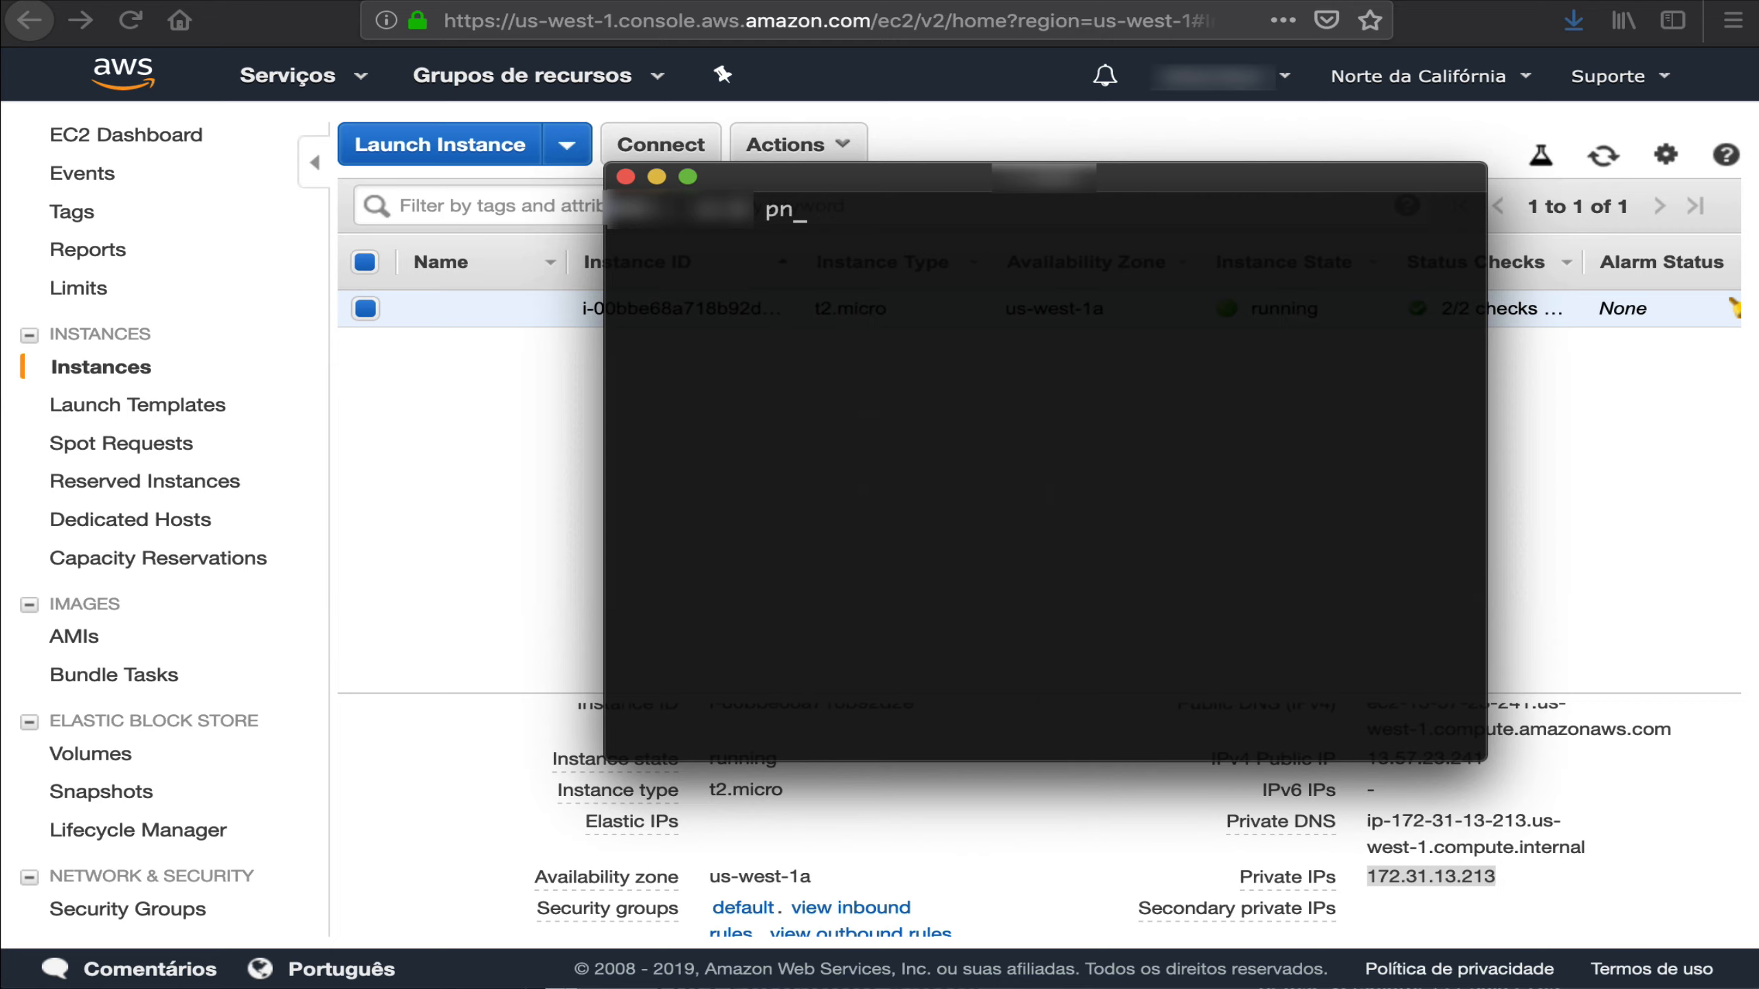
pyautogui.press('BackSpace')
pyautogui.write('ing')
pyautogui.press('super+v')
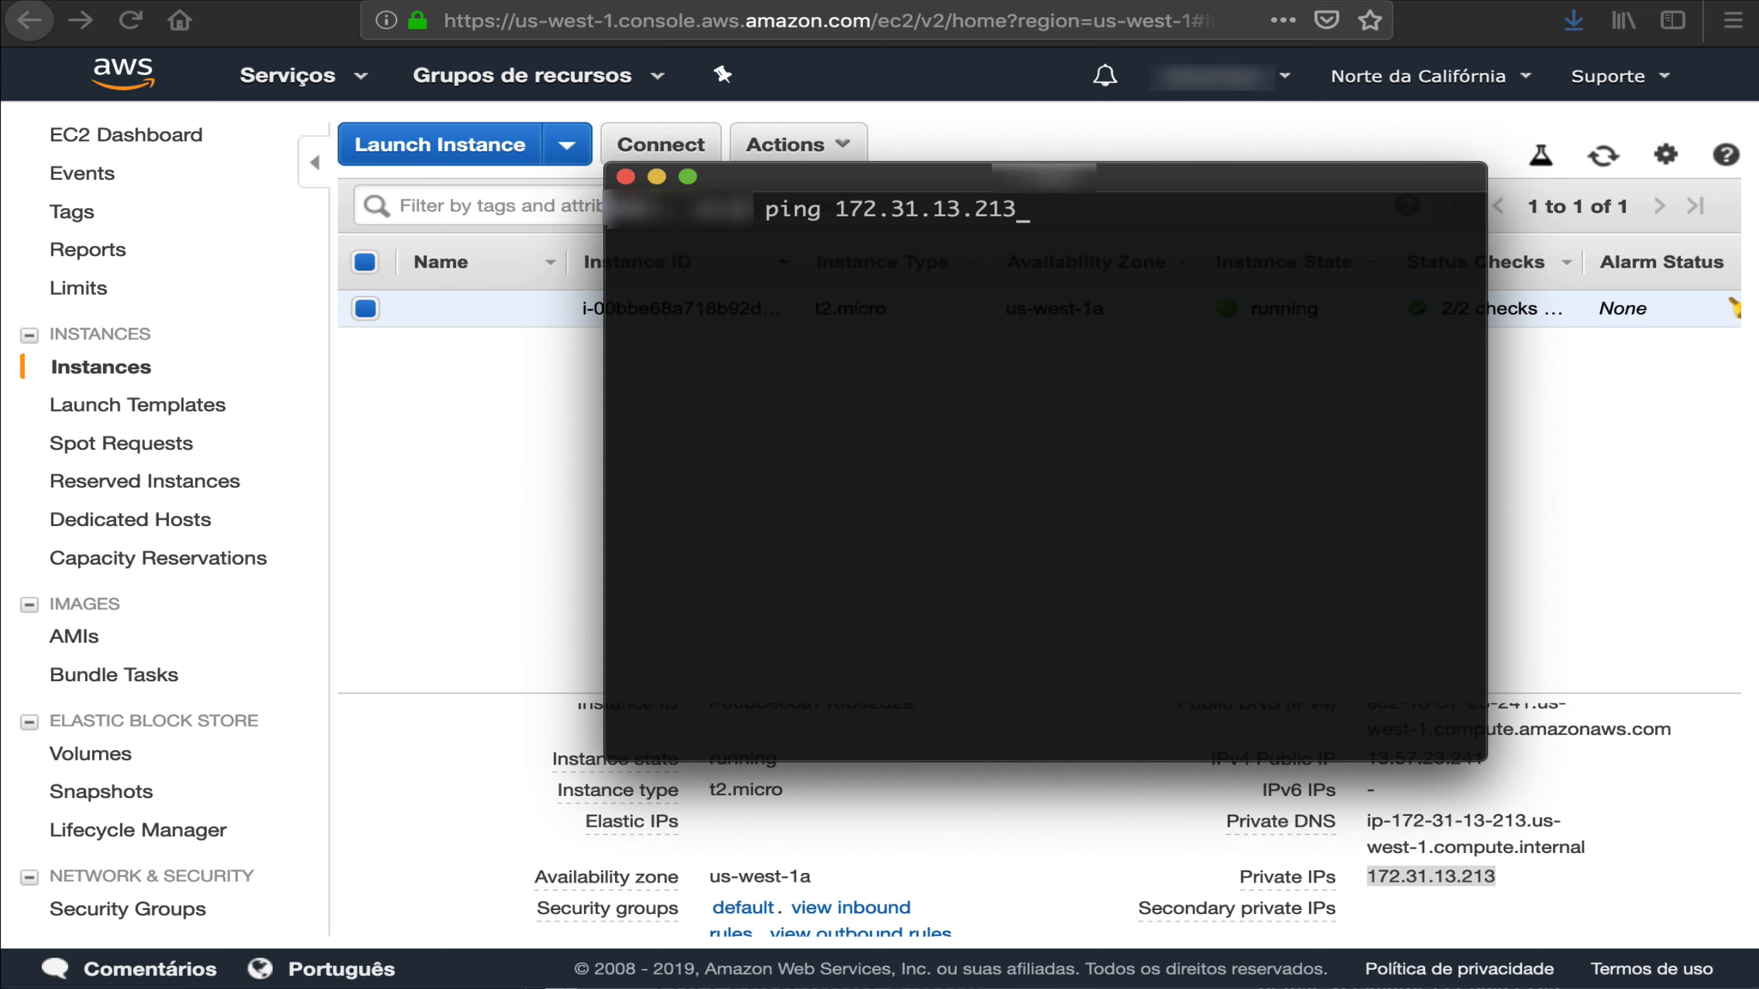
pyautogui.press('Return')
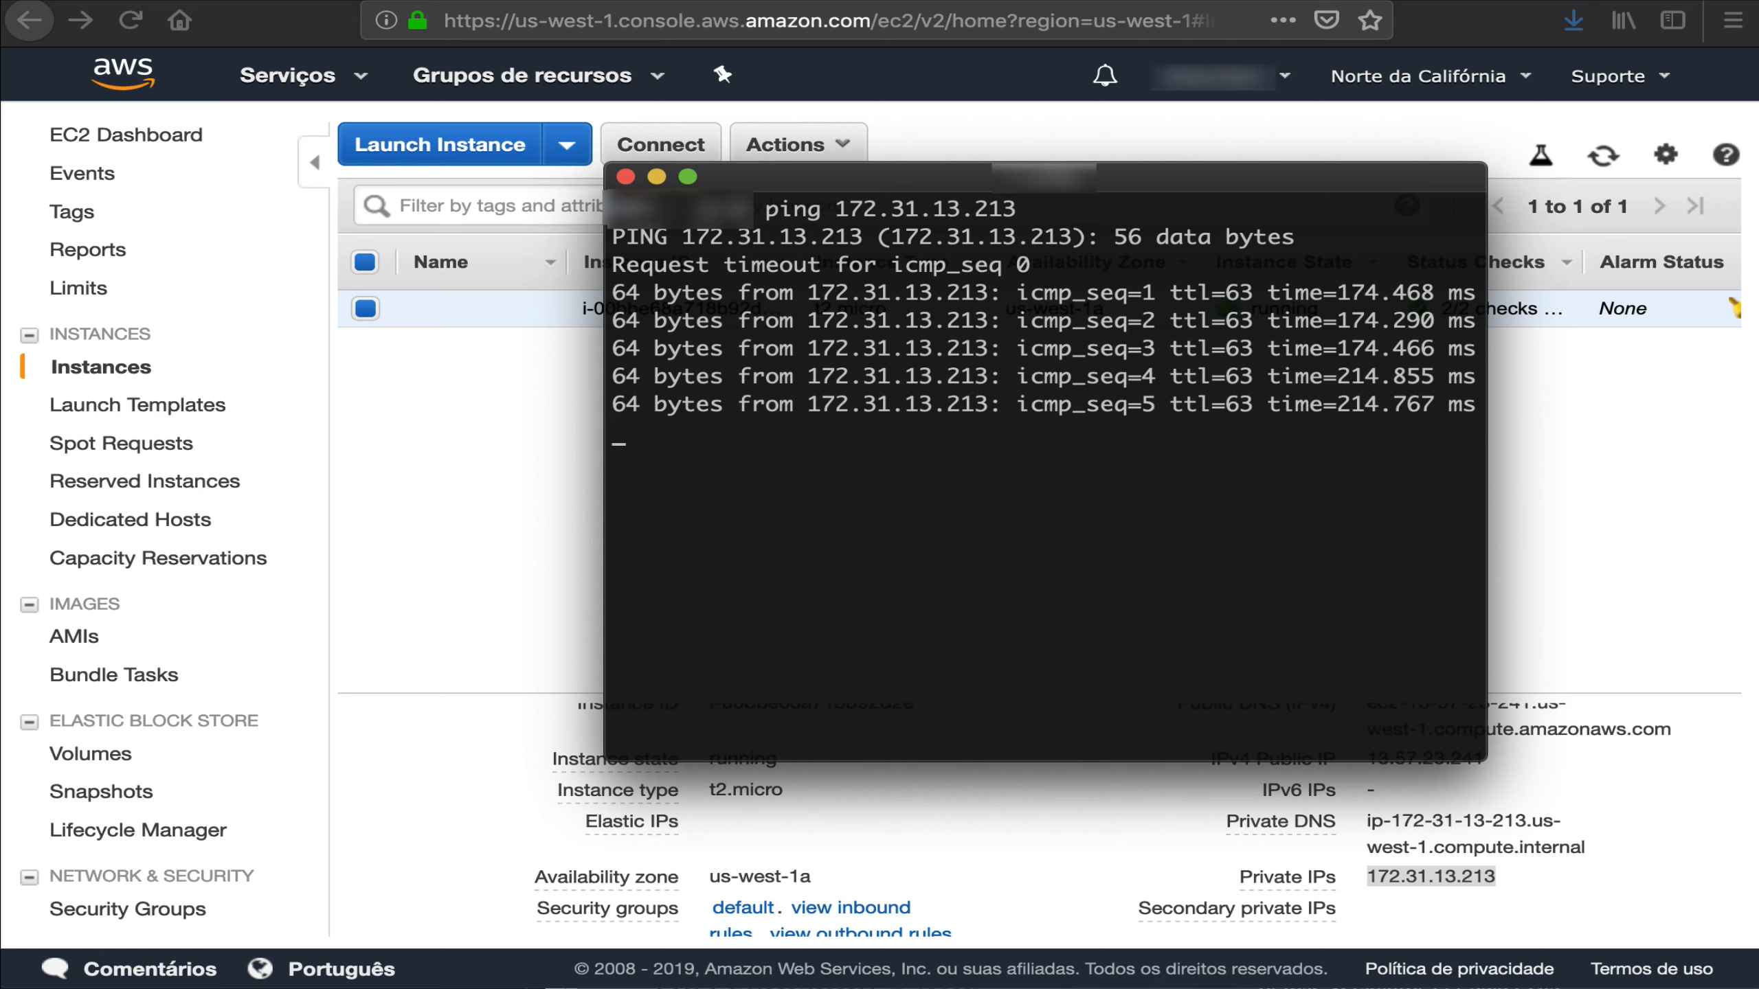
pyautogui.hotkey('ctrl', 'c')
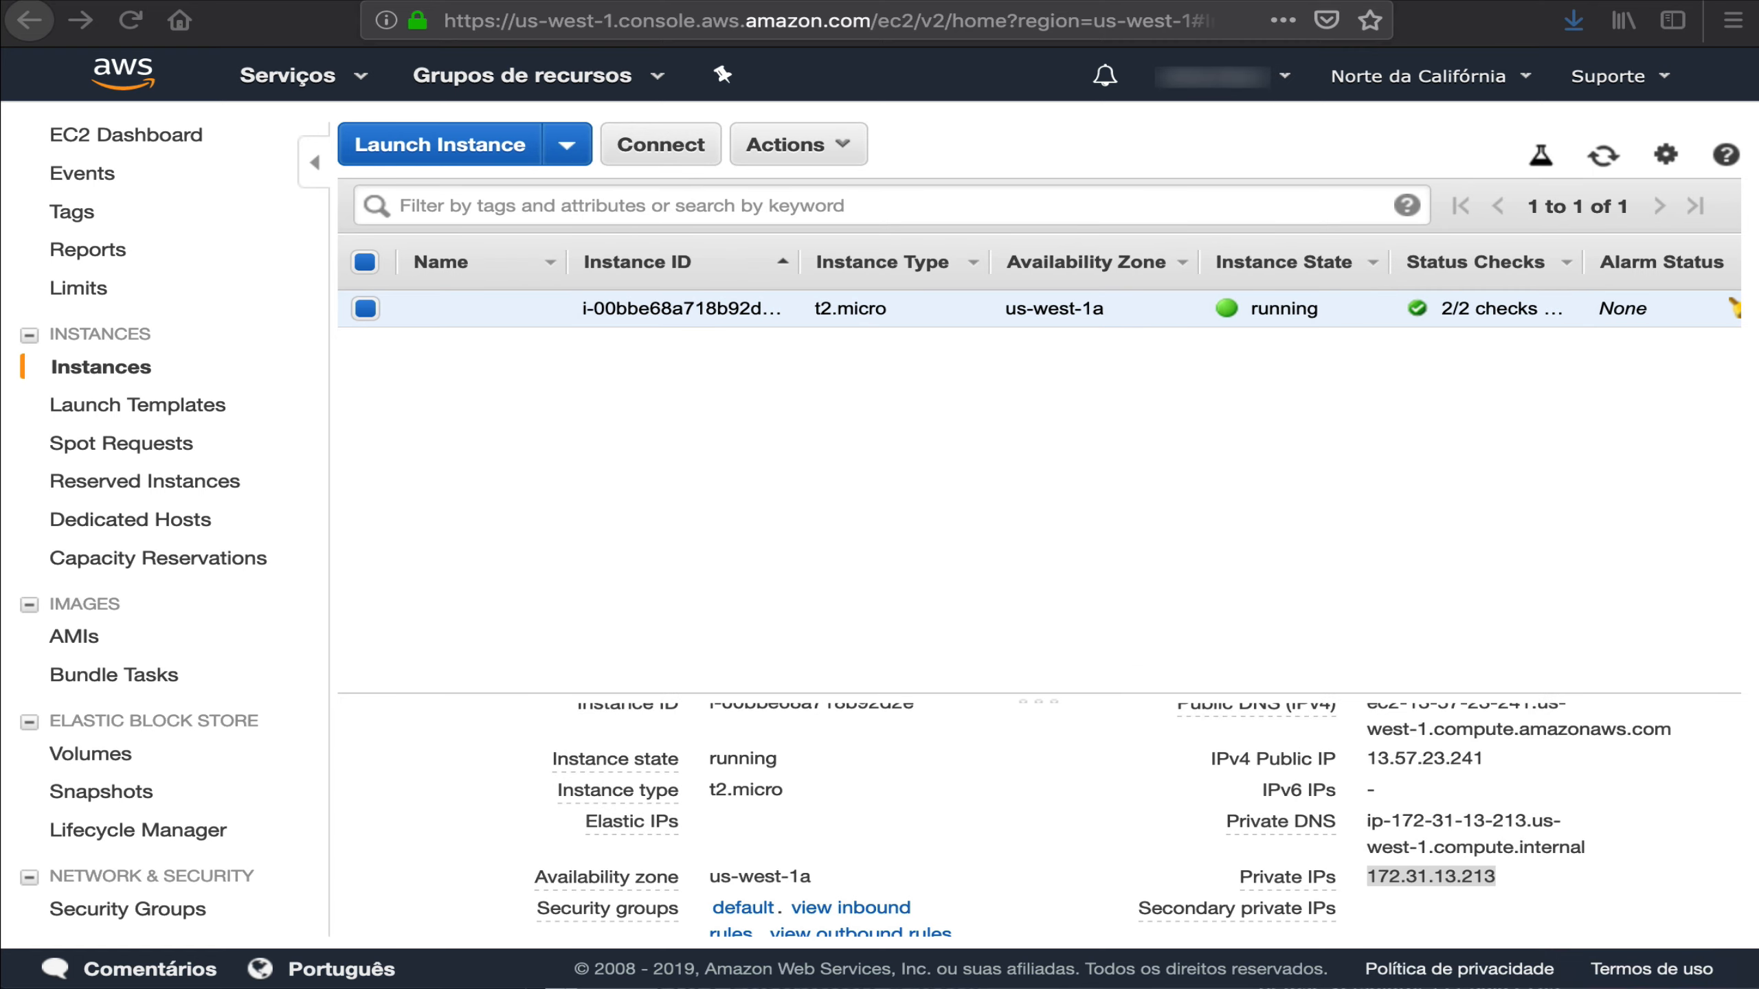